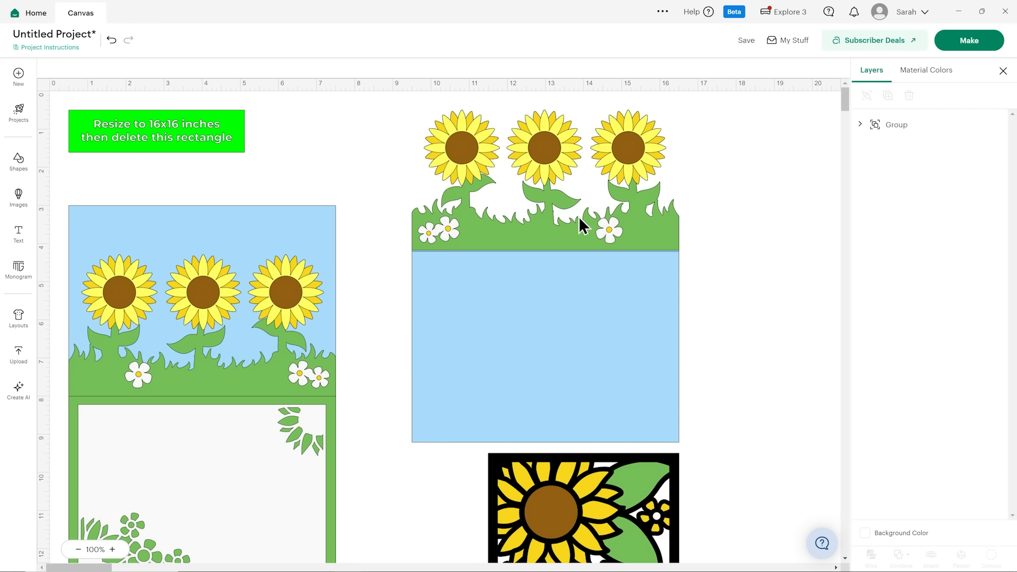
Select the whole sunflower card design group and check its overall width and height.
click(583, 225)
scroll(477, 227, down, 2)
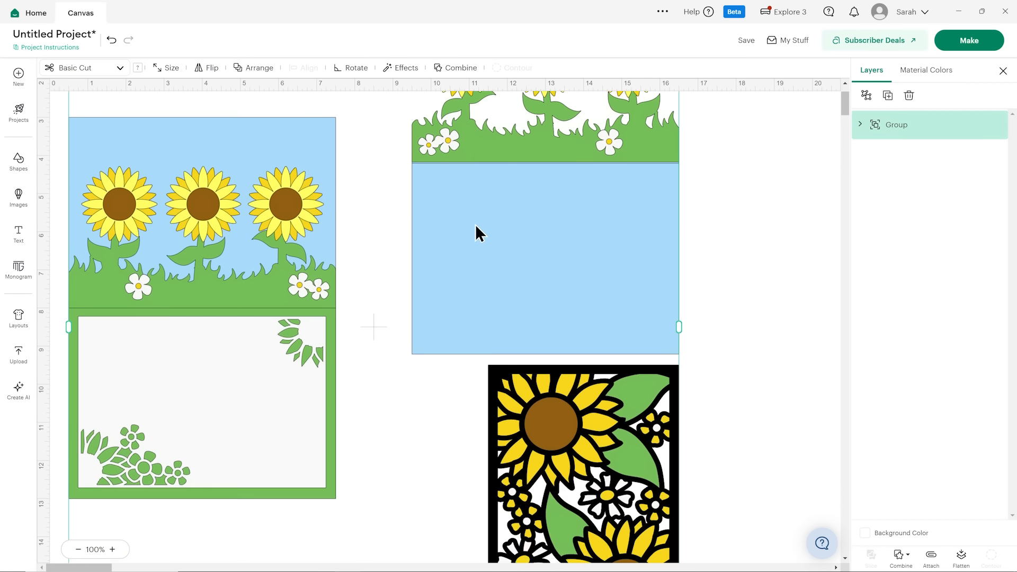
scroll(475, 224, down, 4)
scroll(476, 233, up, 6)
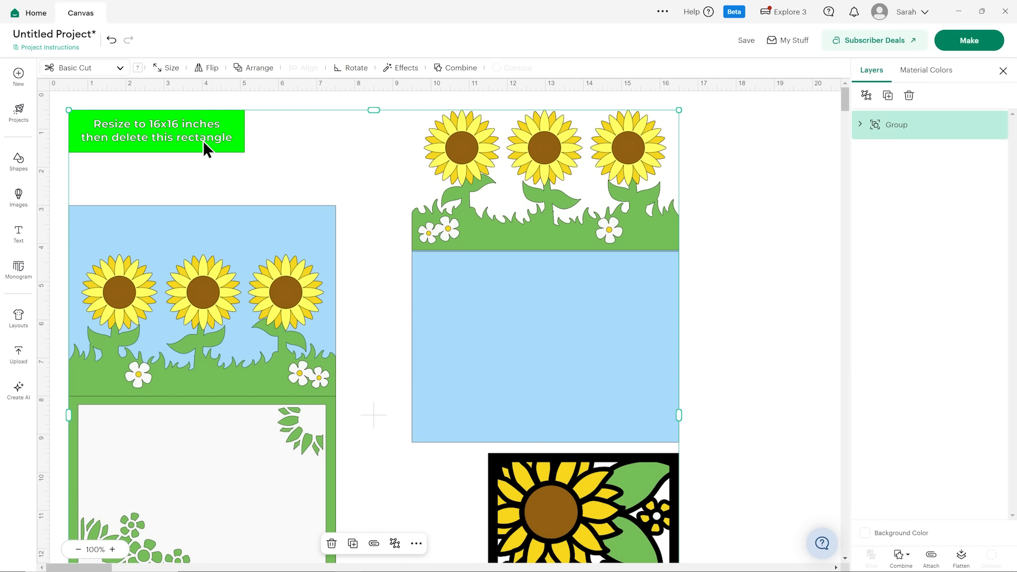
click(112, 549)
click(112, 549)
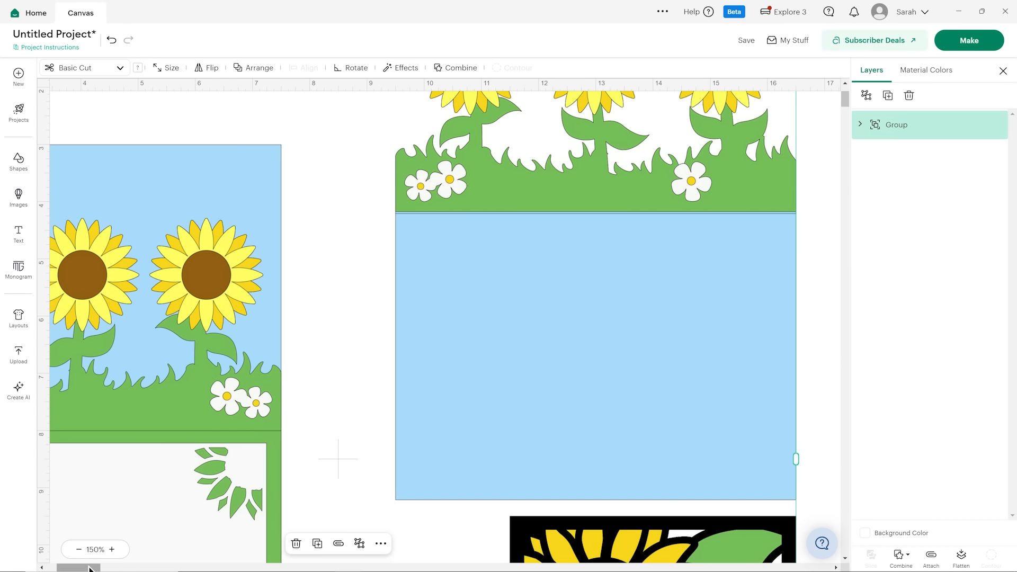
drag(92, 566, 72, 567)
scroll(159, 339, up, 3)
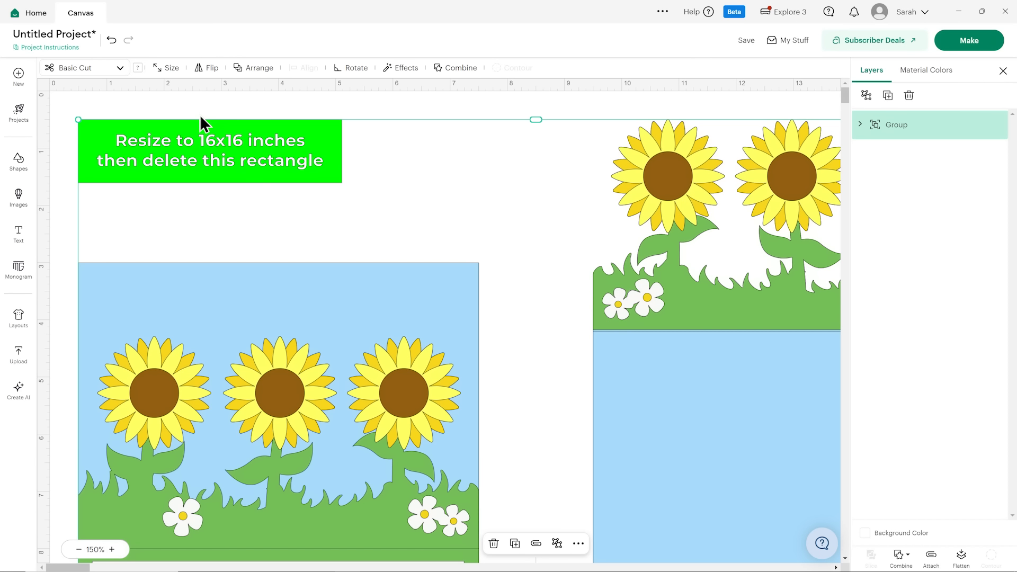
click(181, 73)
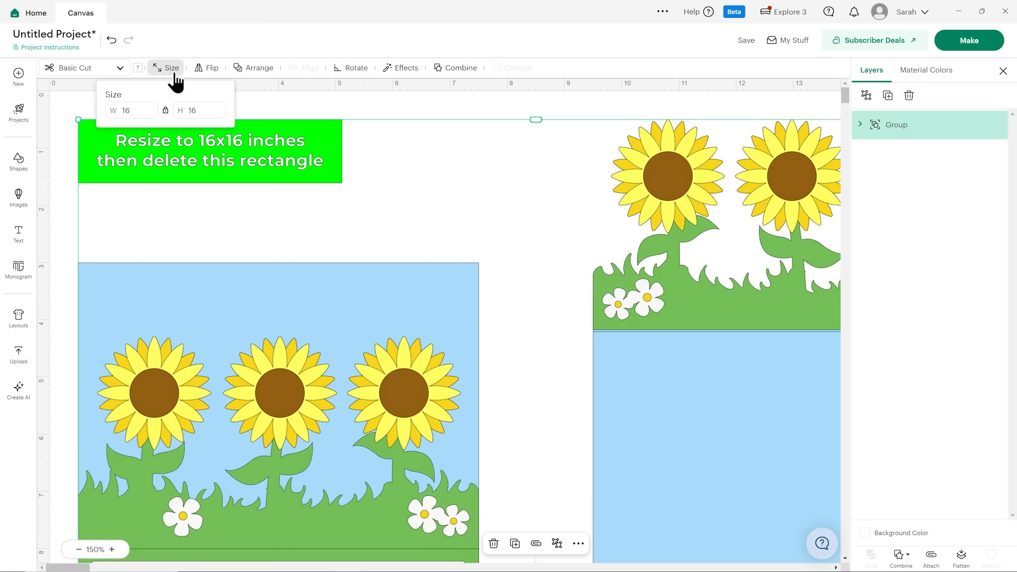
click(179, 74)
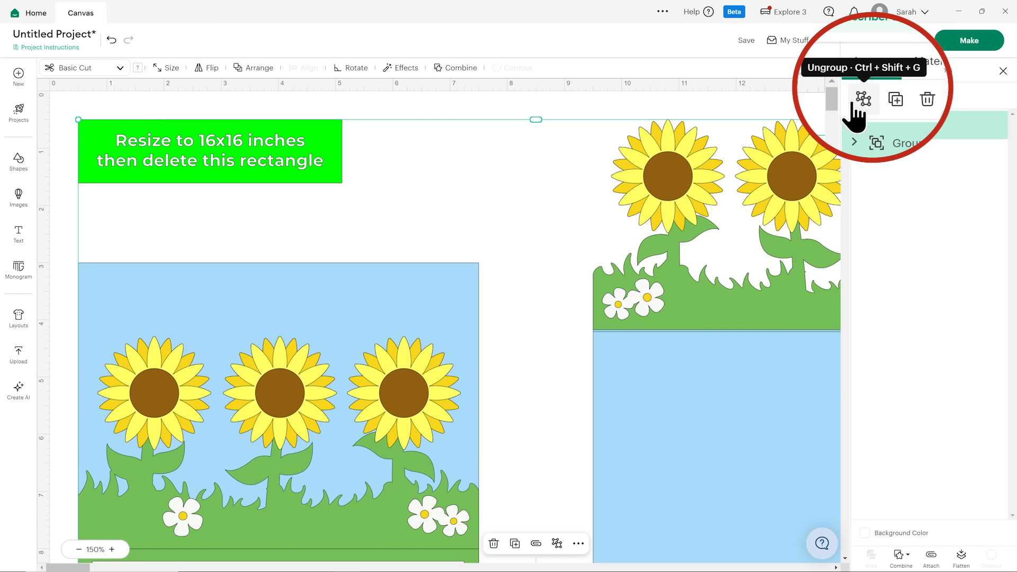
Ungroup the sunflower design and delete the bright green rectangle with the resizing instructions.
click(867, 98)
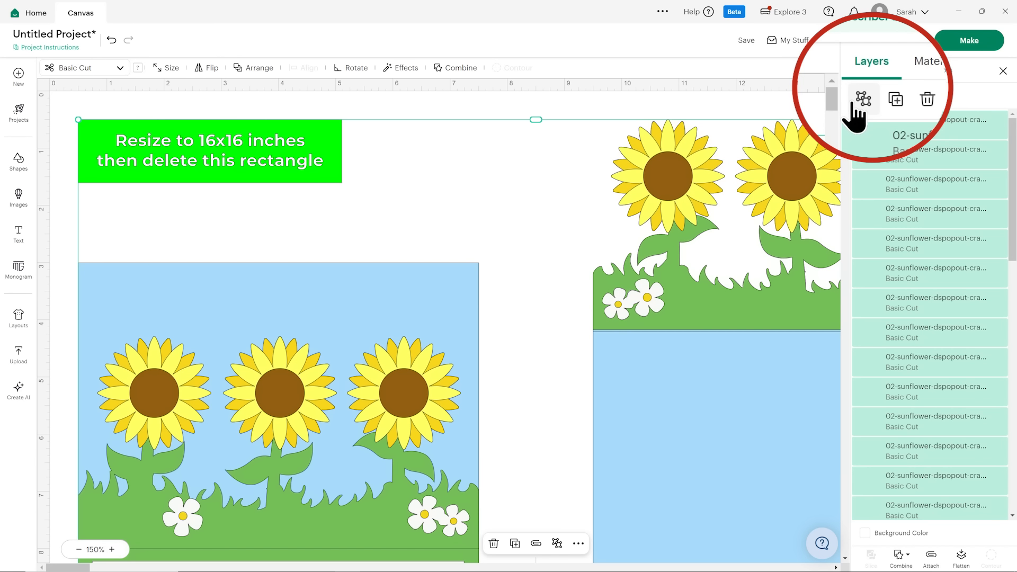
click(924, 127)
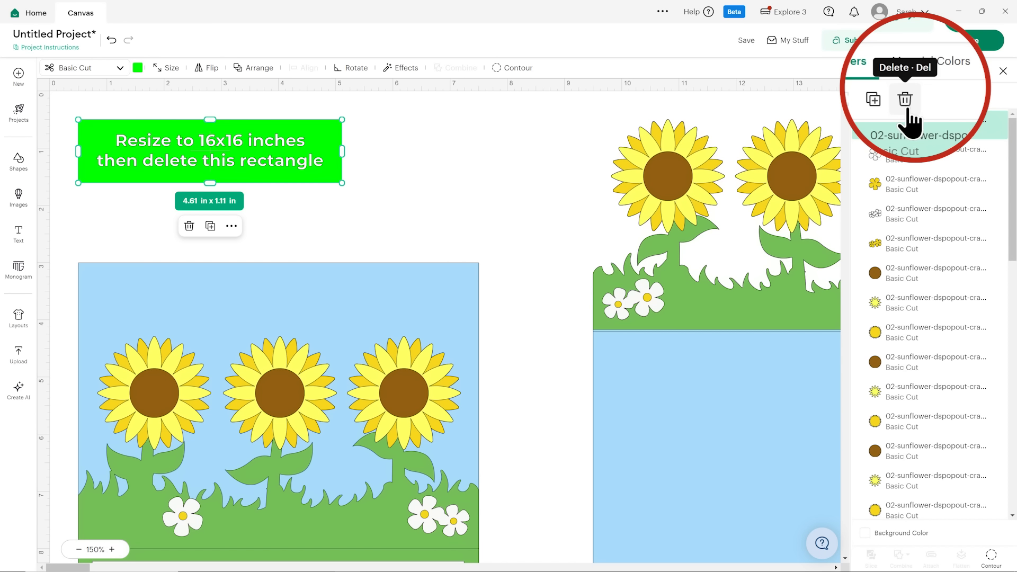
click(908, 96)
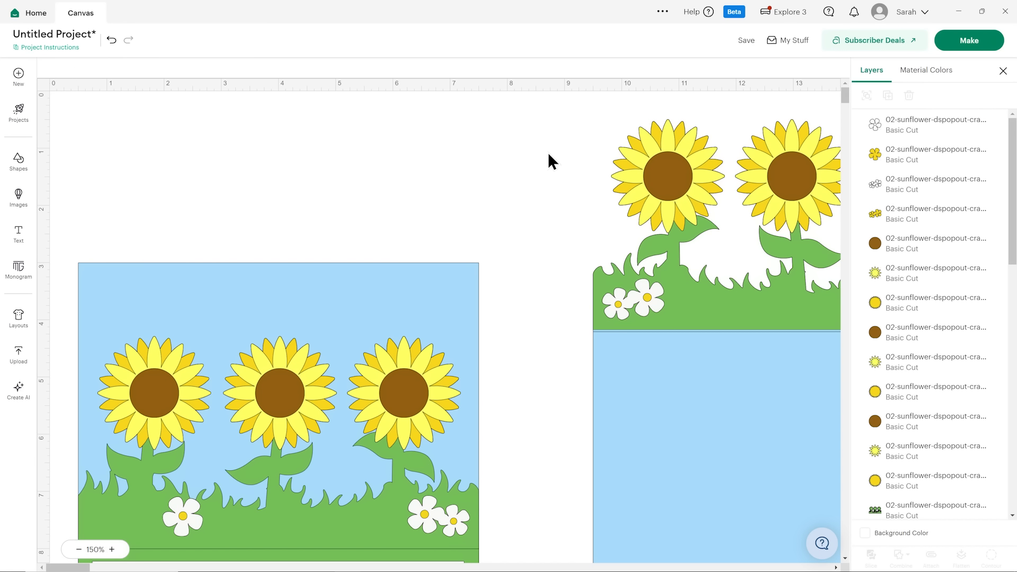
Set the fold line in the plain blue panel's group to Score and attach the group so the line stays with the panel.
scroll(549, 159, down, 2)
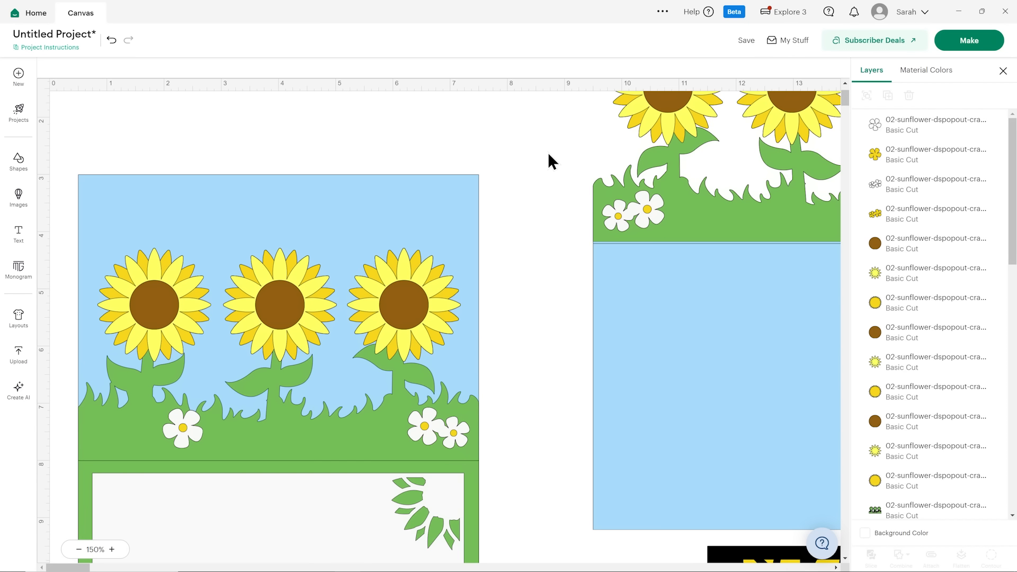
click(456, 206)
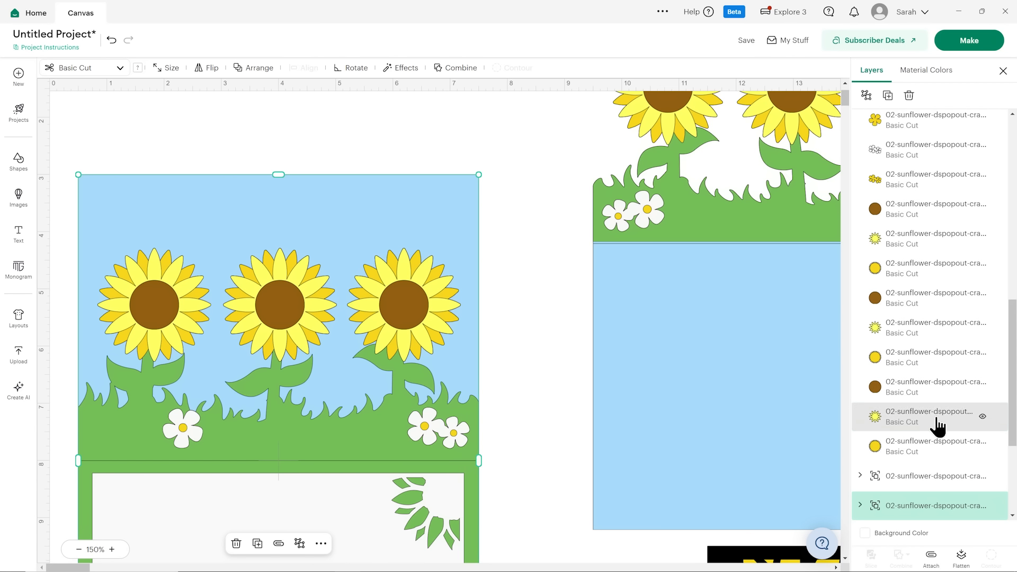
scroll(928, 416, down, 3)
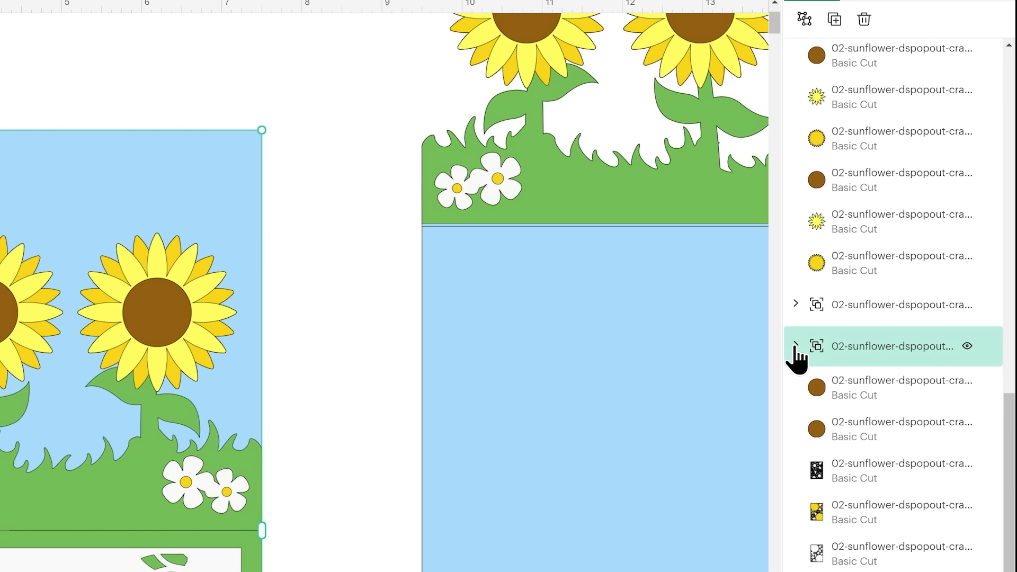
click(858, 329)
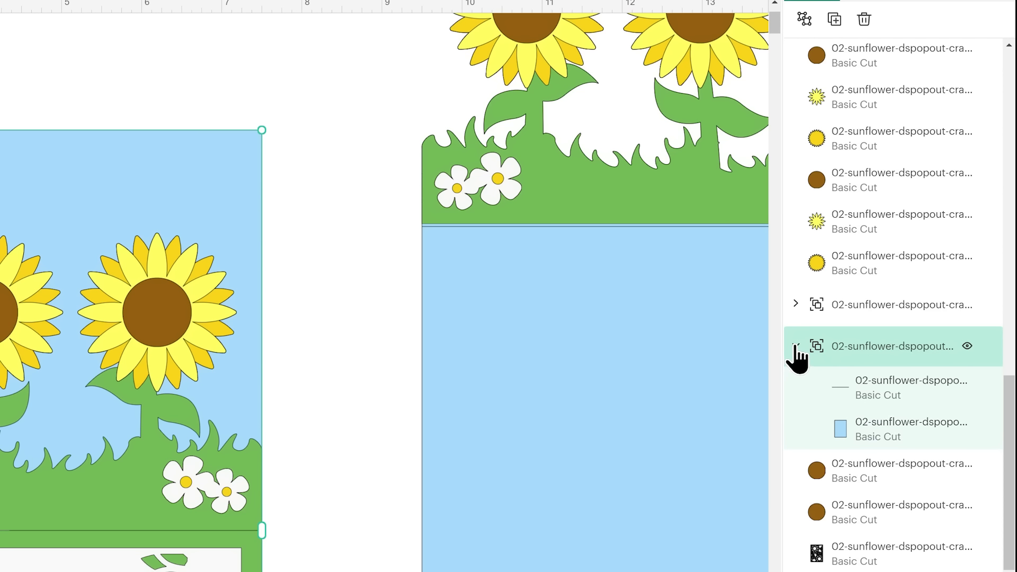
click(907, 400)
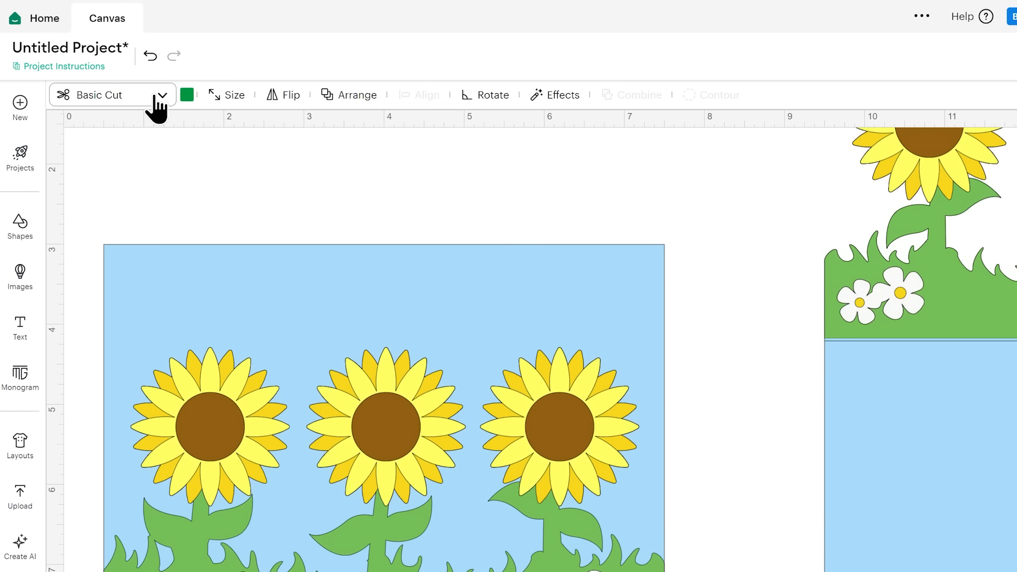
click(156, 95)
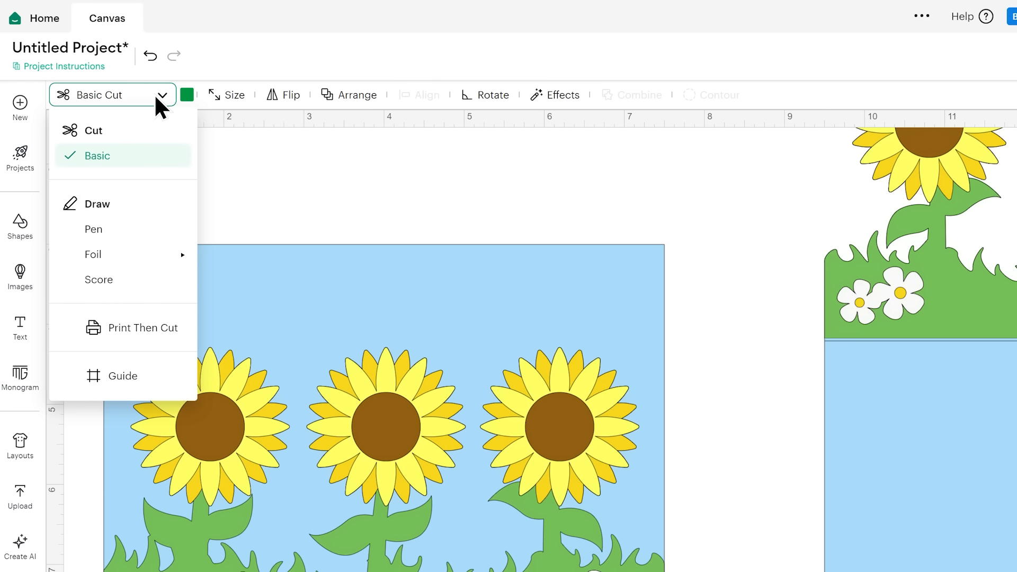
click(139, 277)
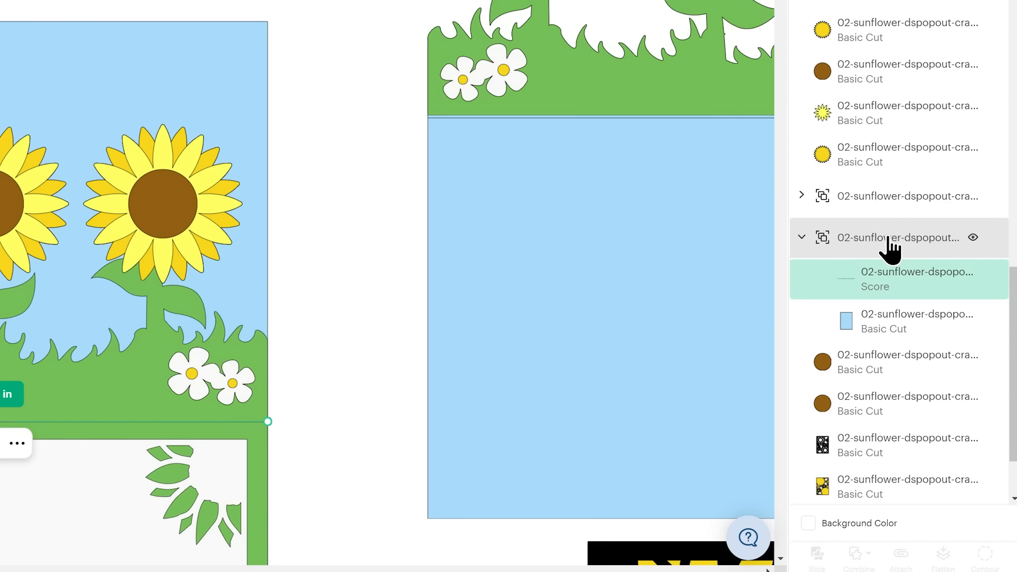
click(889, 237)
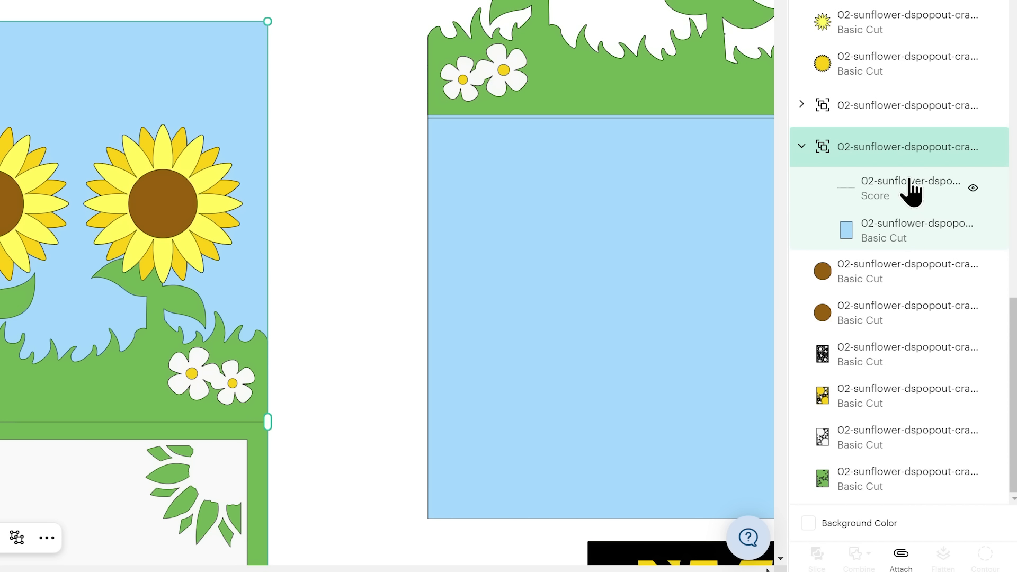
click(900, 554)
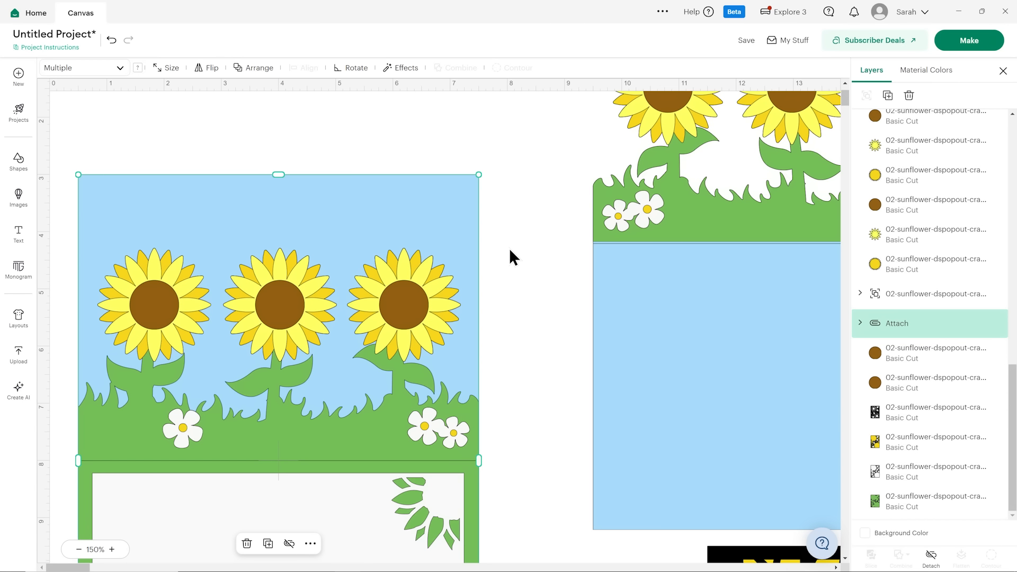
Set the fold line in the green grass-and-frame panel's group to Score and attach the line to that panel.
scroll(533, 257, down, 3)
click(533, 257)
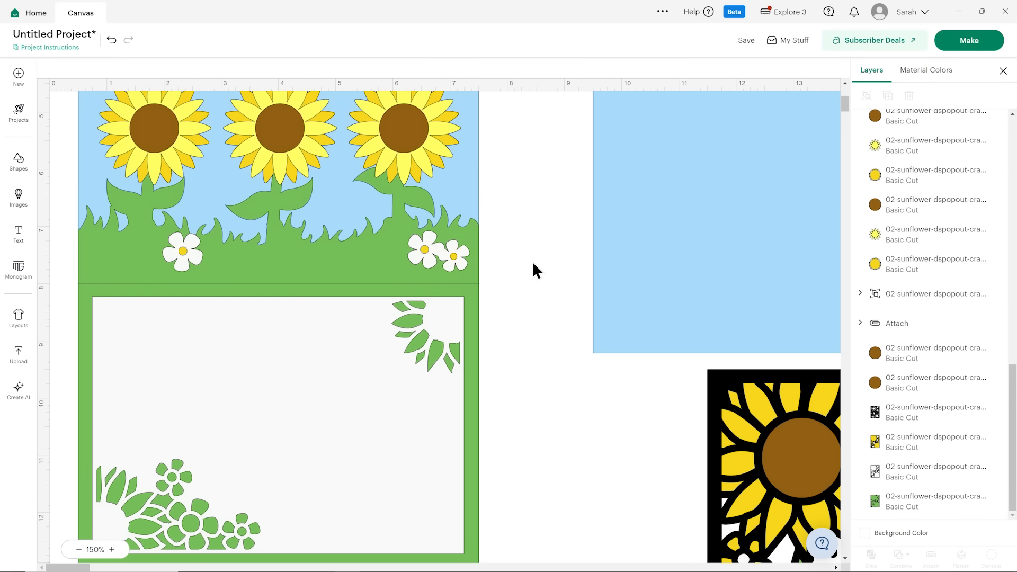
click(359, 263)
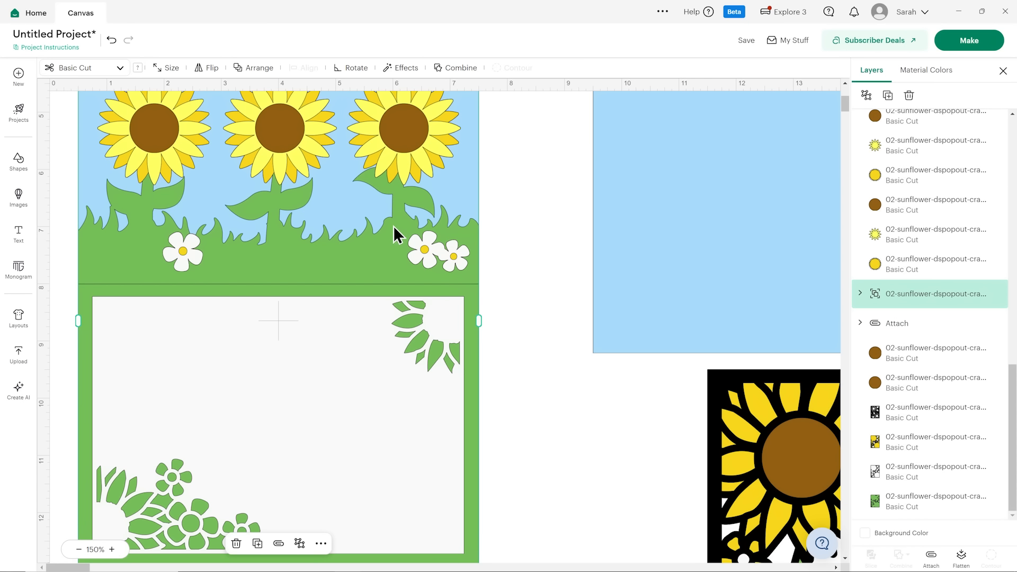
click(860, 296)
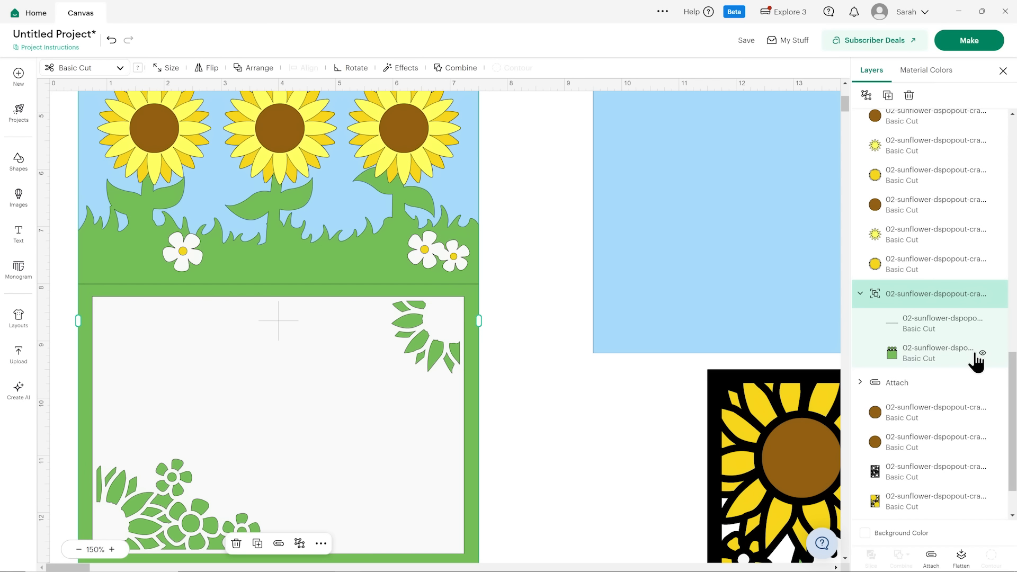
click(935, 328)
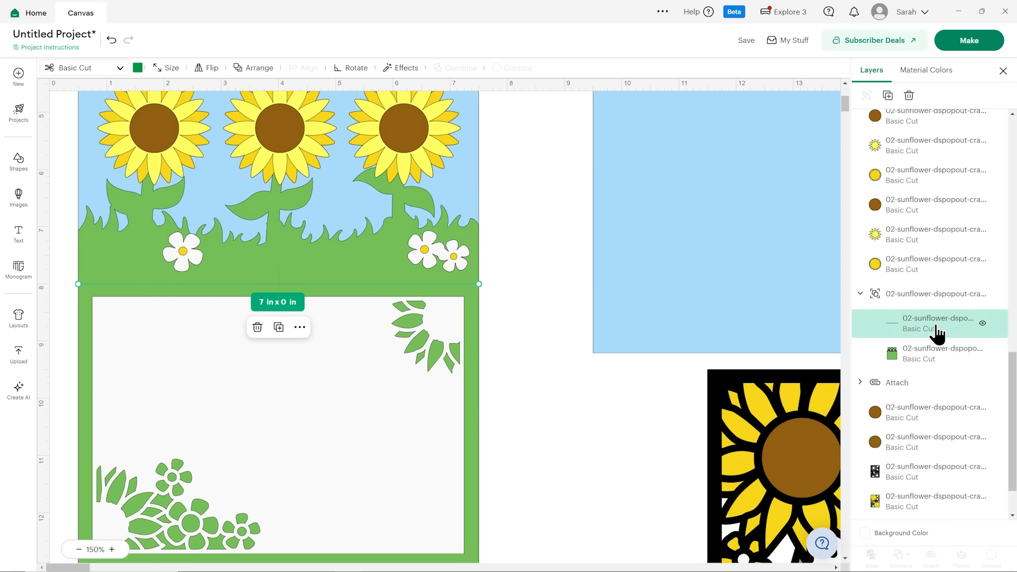
click(106, 72)
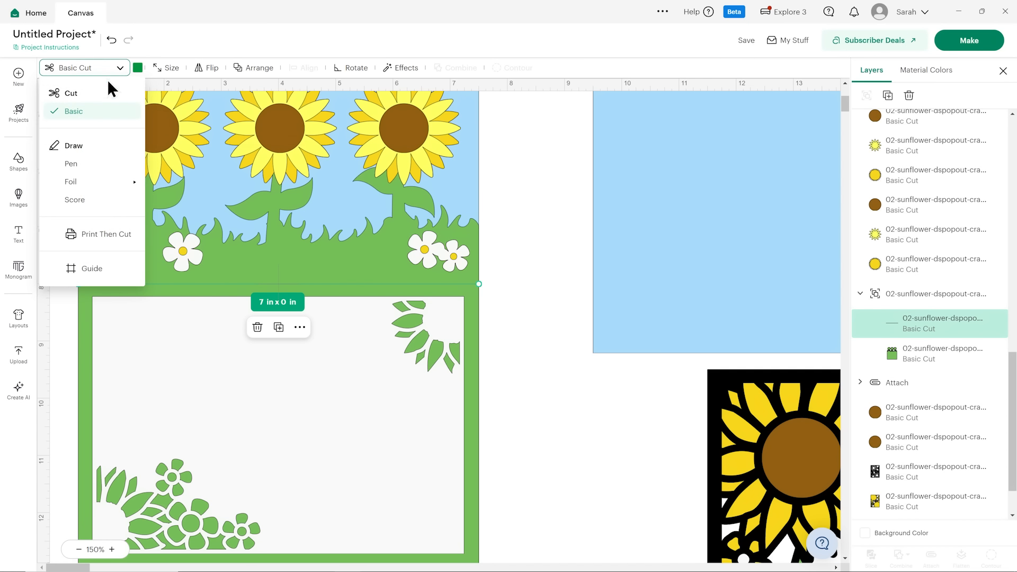
click(102, 200)
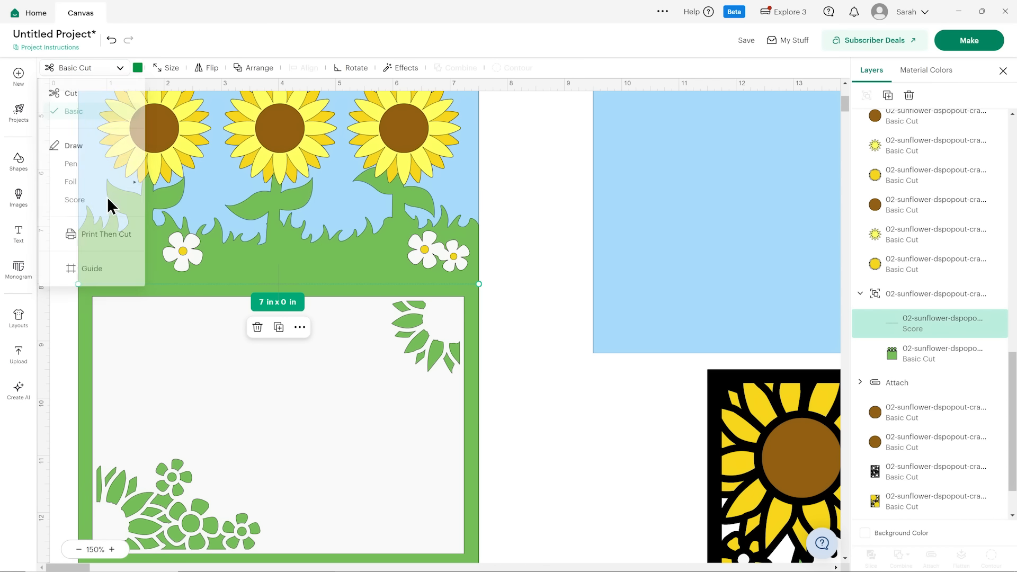
click(942, 301)
click(932, 554)
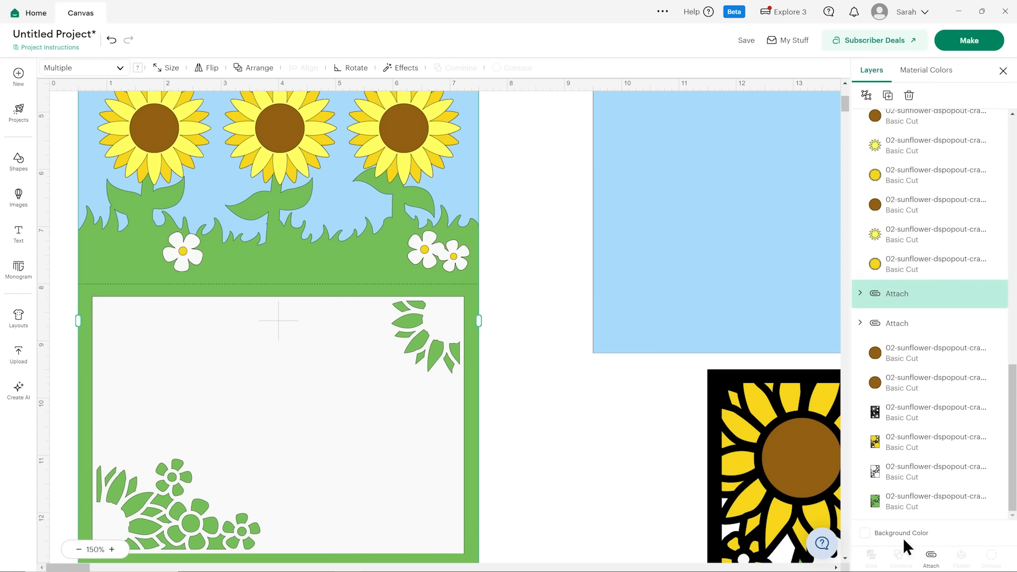
Set the fold line of the second blue panel, with the sunflower-shaped upper edge, to Score and attach it to the panel.
scroll(624, 421, up, 3)
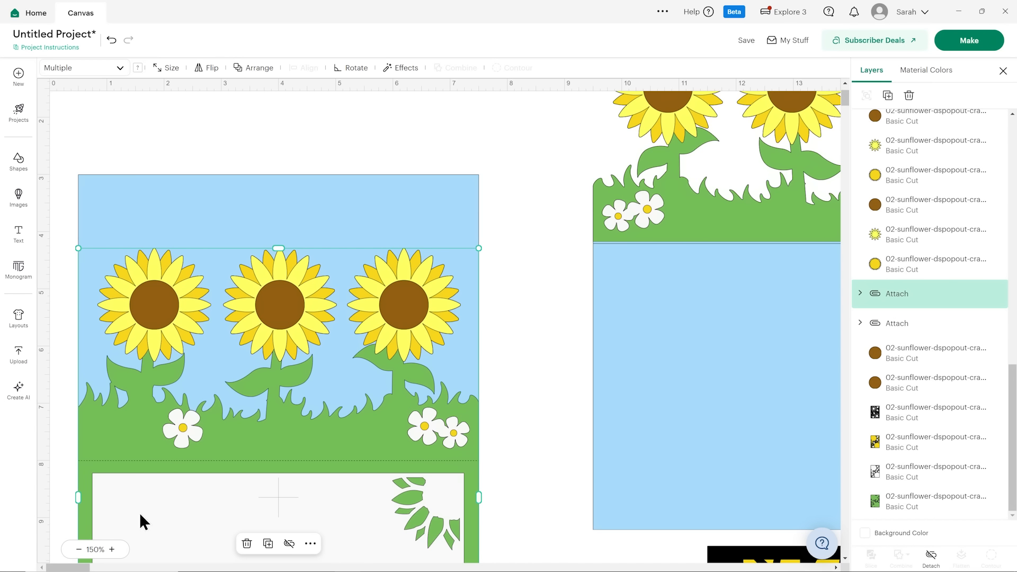
drag(59, 567, 69, 567)
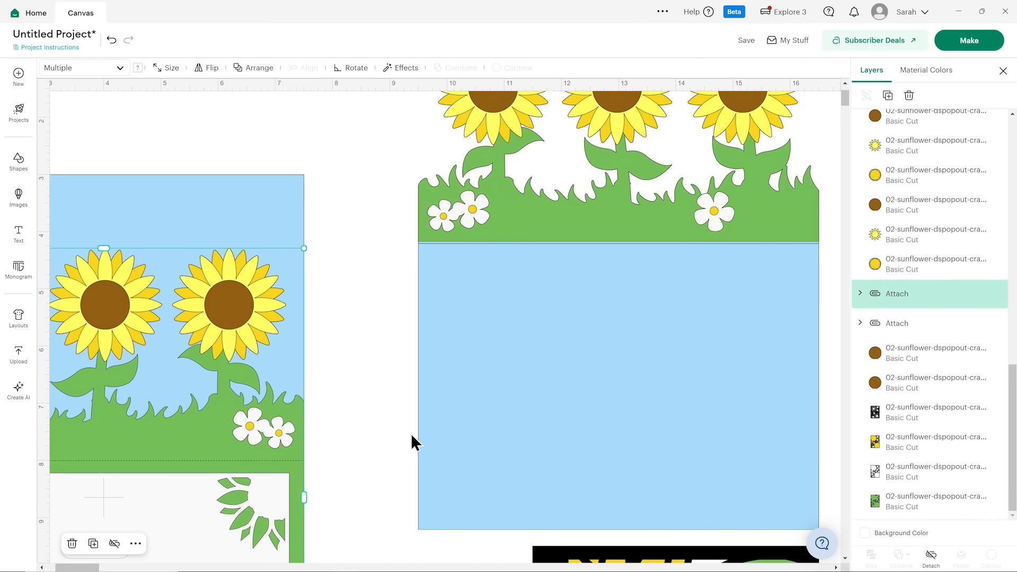
click(621, 352)
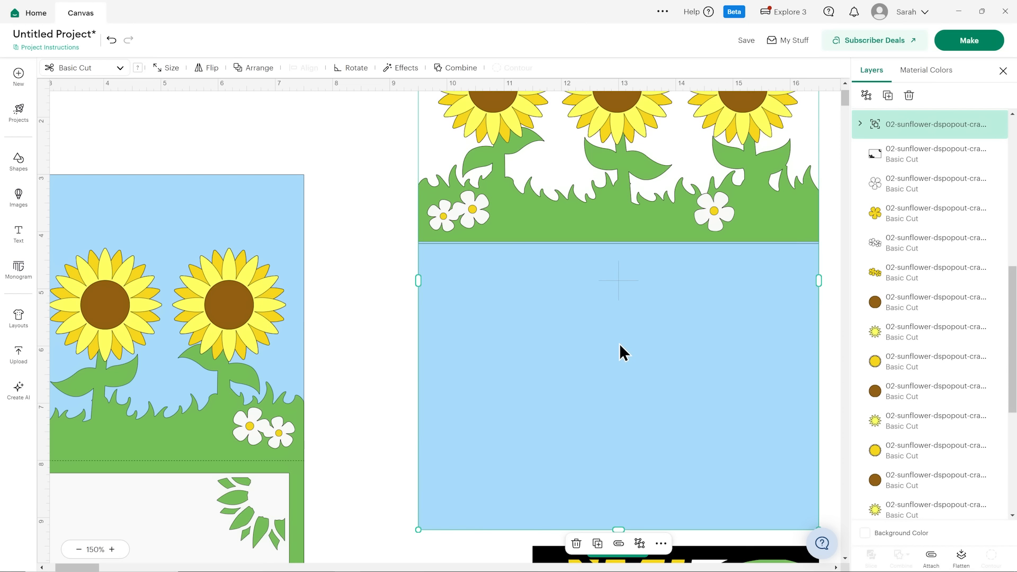
click(859, 124)
click(919, 156)
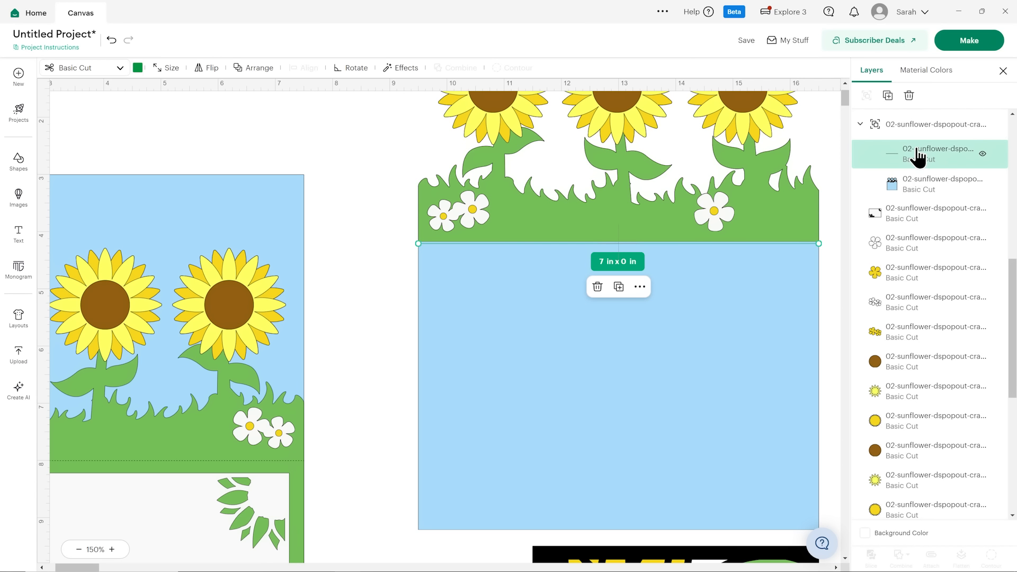
click(84, 68)
click(85, 201)
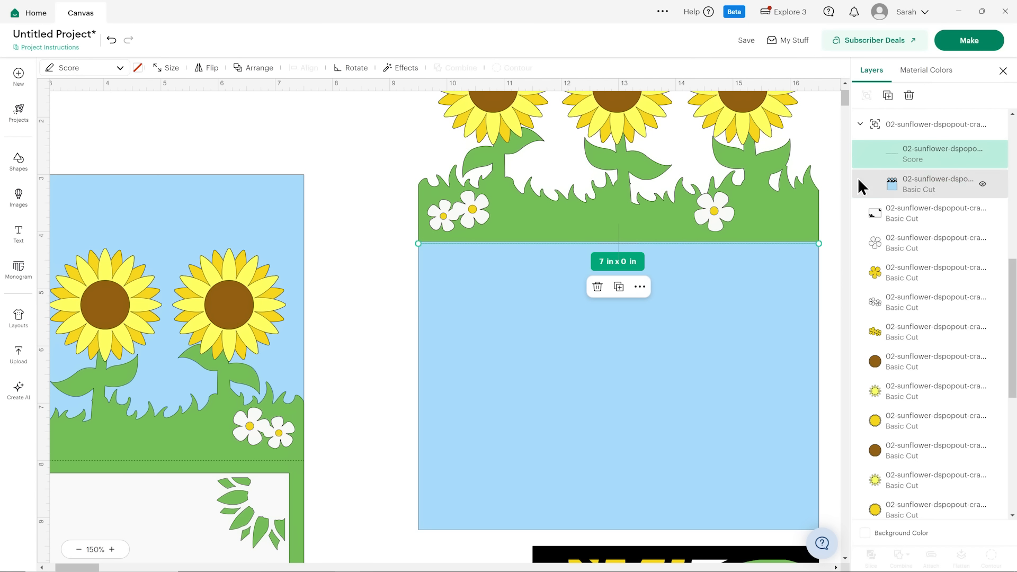
click(923, 132)
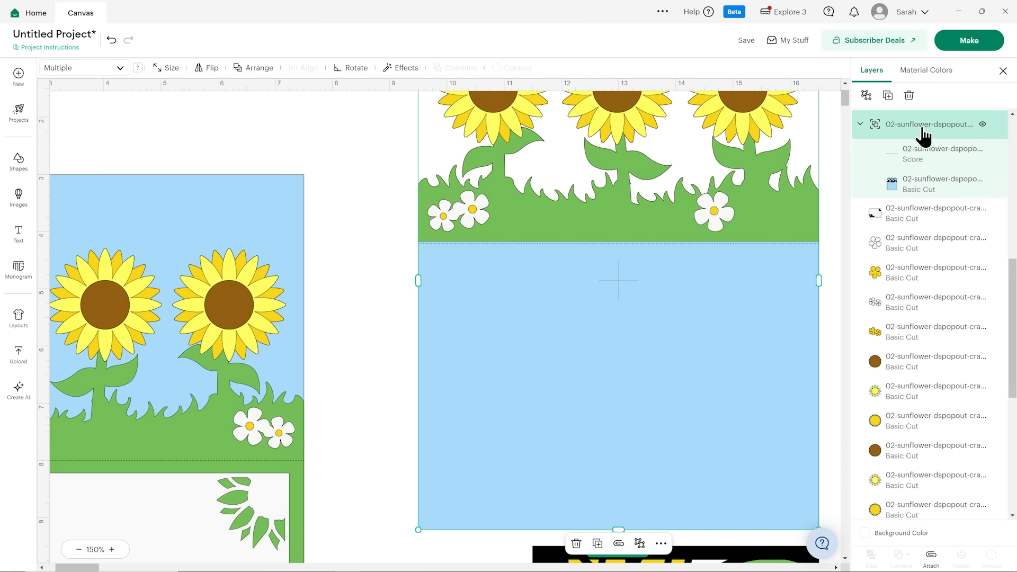
click(930, 555)
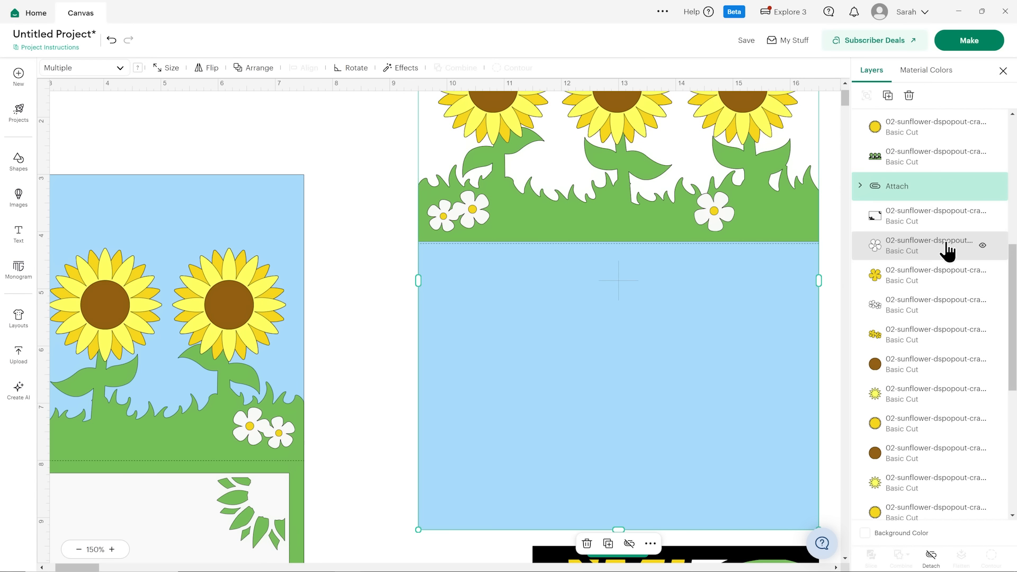
scroll(948, 249, up, 5)
scroll(949, 242, down, 11)
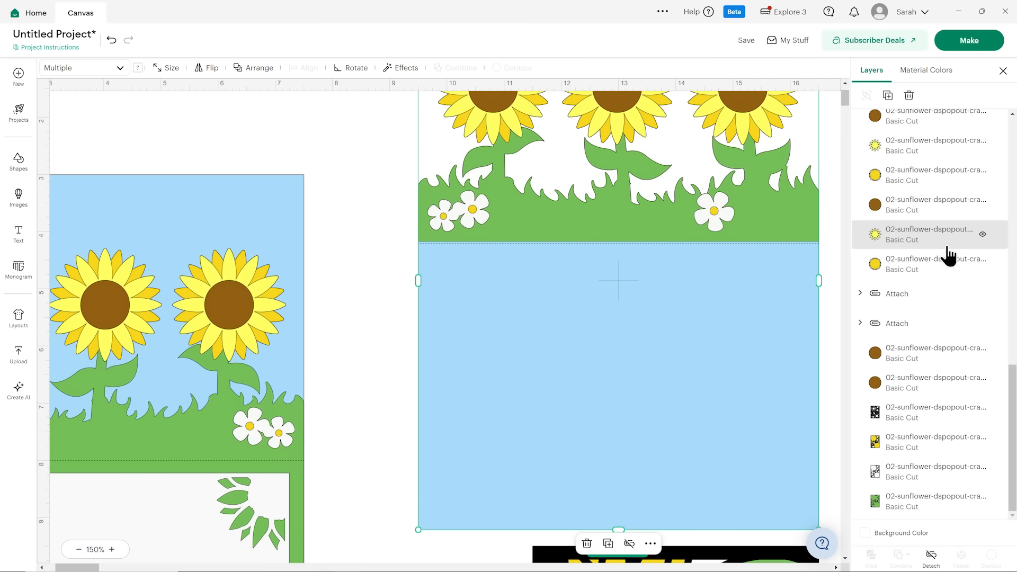
scroll(947, 249, up, 8)
scroll(412, 291, down, 5)
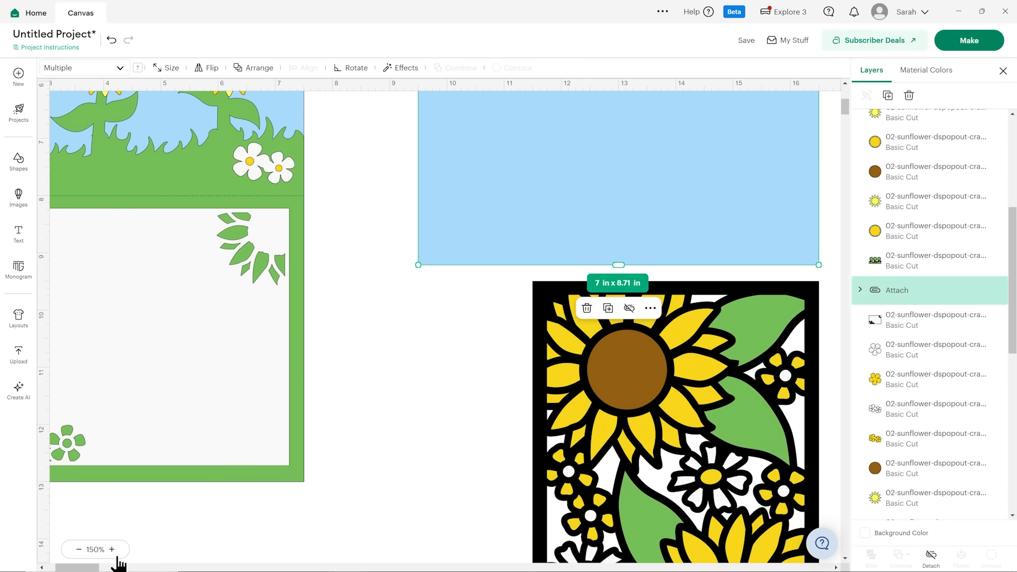
drag(89, 568, 79, 569)
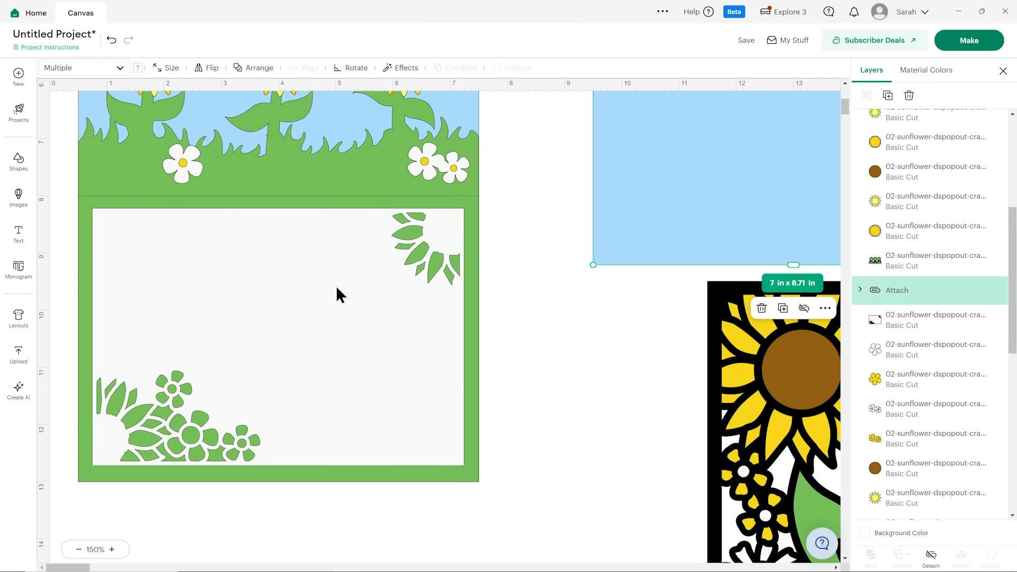
click(544, 350)
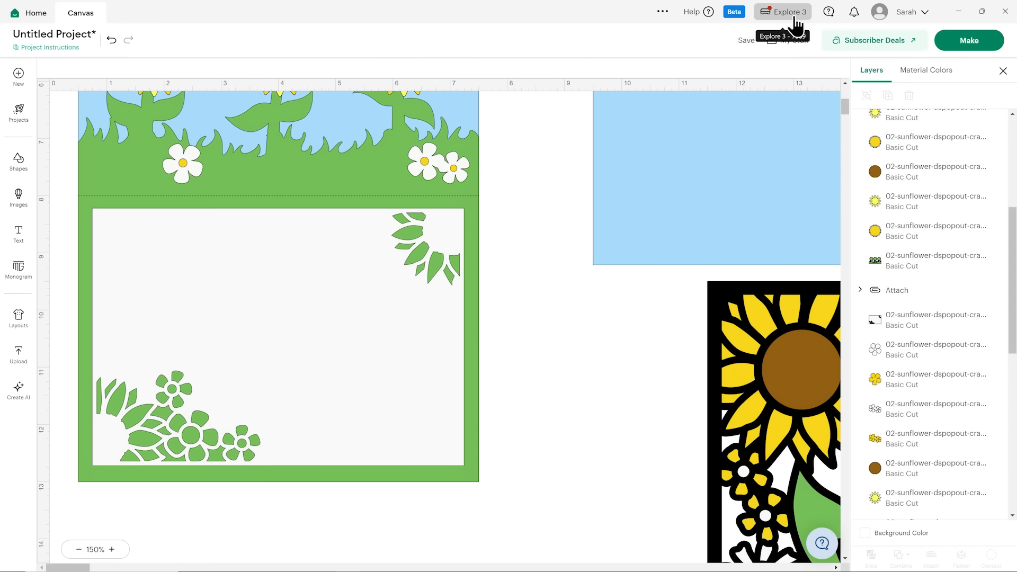
Proceed to mat preparation without saving the project and set the first mat's material size to 8.3 in x 11.7 in (A4).
click(950, 41)
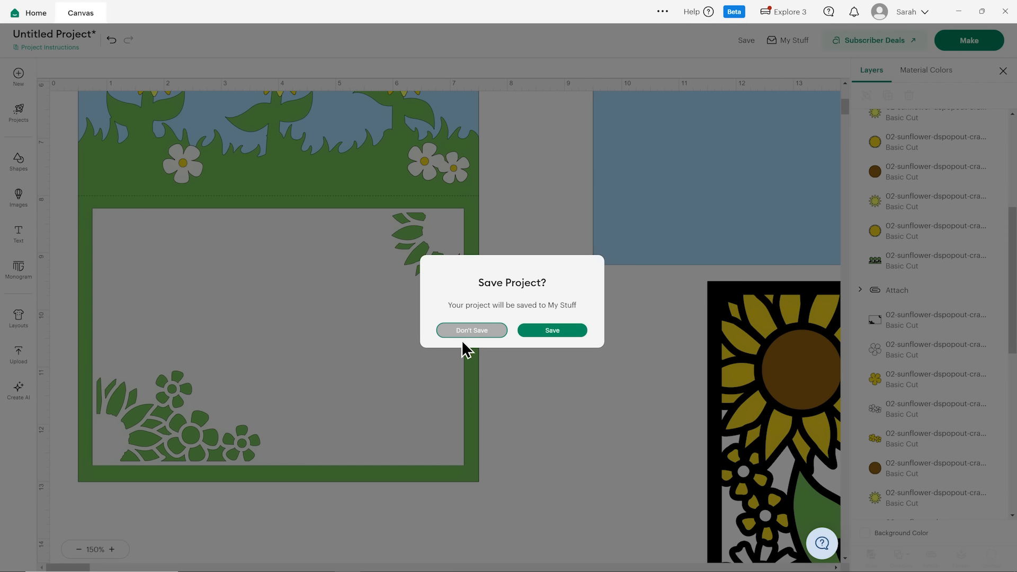
click(461, 335)
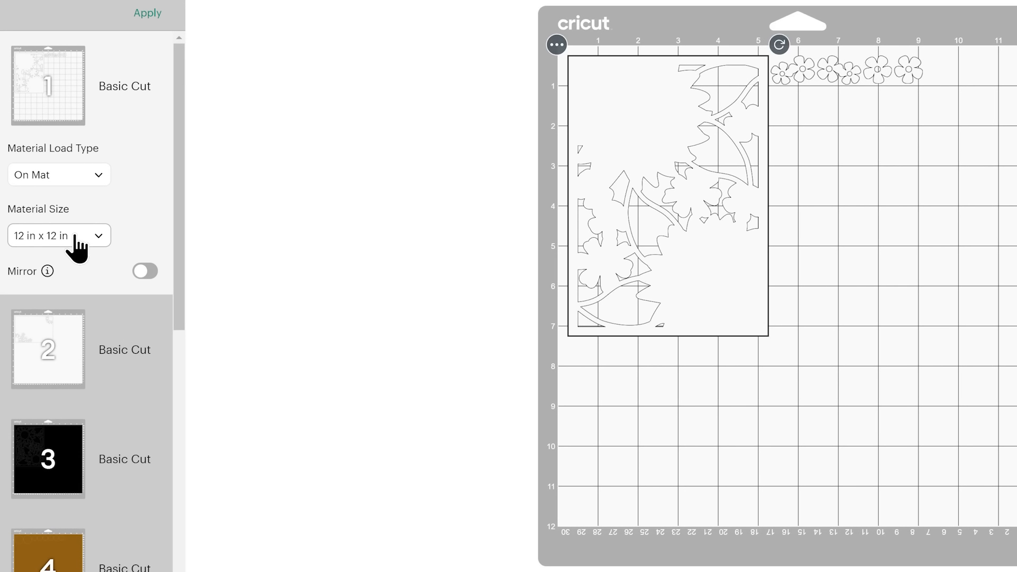
click(54, 249)
scroll(96, 347, up, 4)
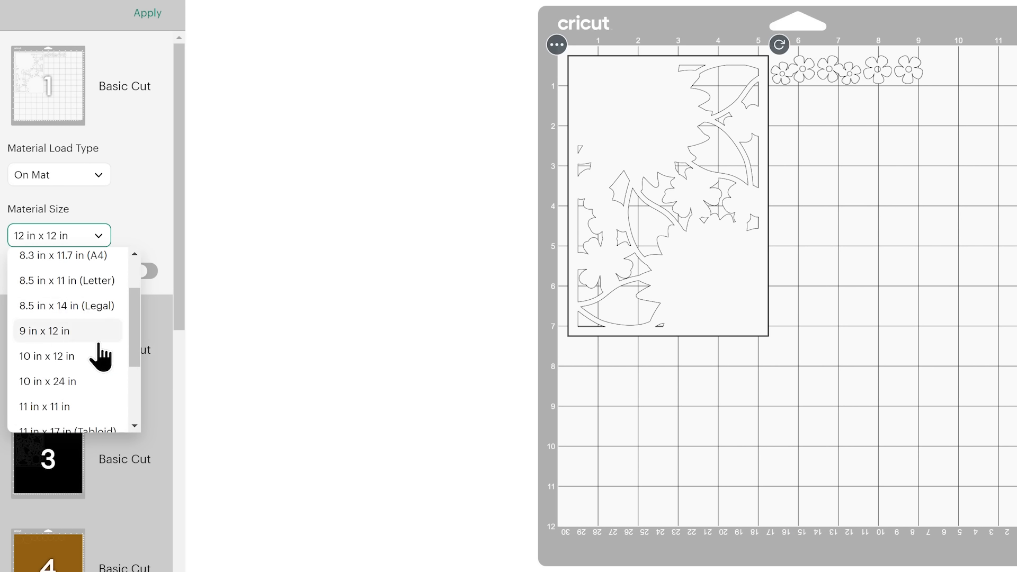
click(106, 271)
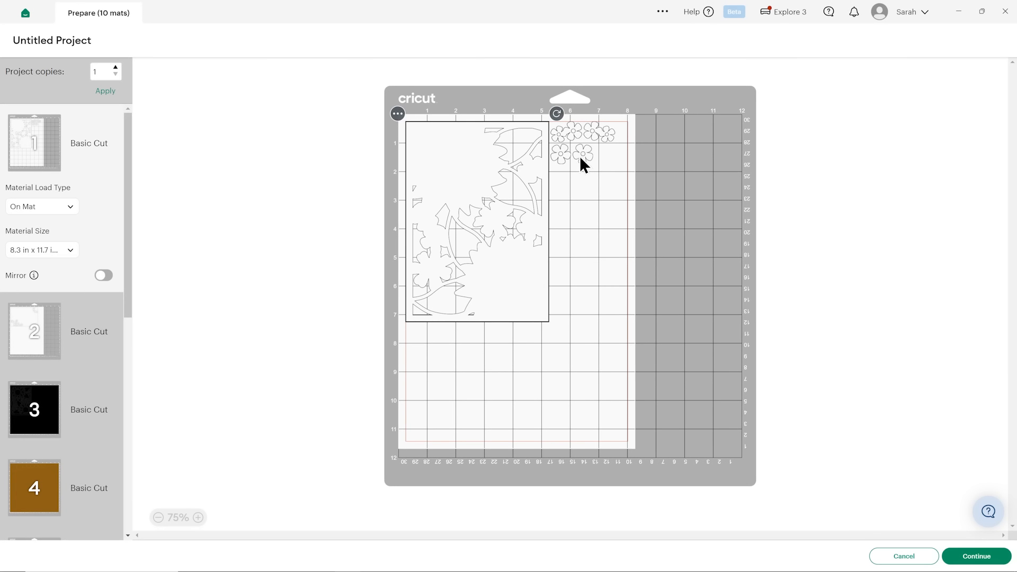
On mat 1, spread out the small flowers, then rotate the large sunflower cut-out panel 90 degrees and align it with the material's upper-left corner.
drag(811, 104, 843, 105)
drag(564, 154, 576, 153)
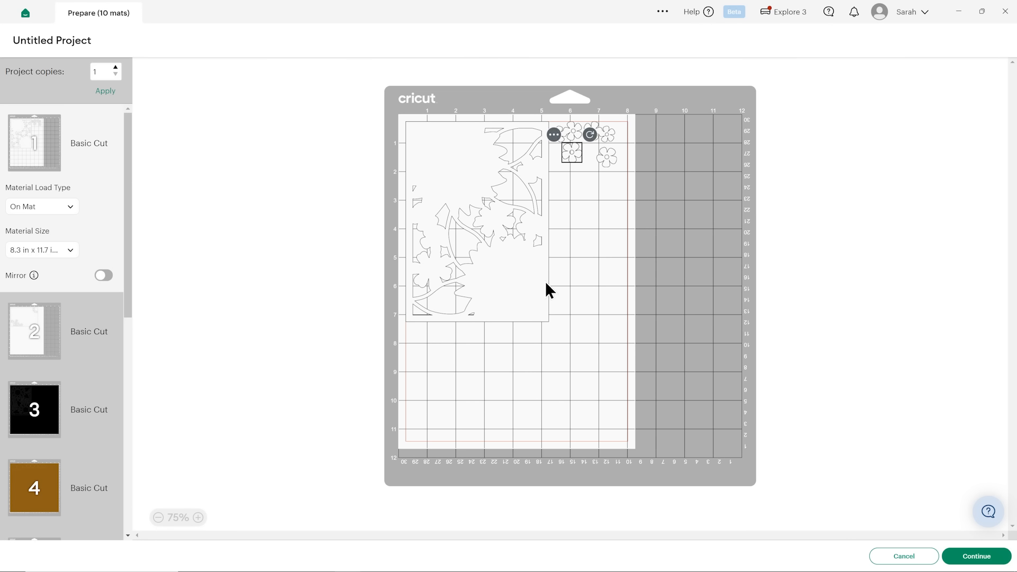
click(528, 282)
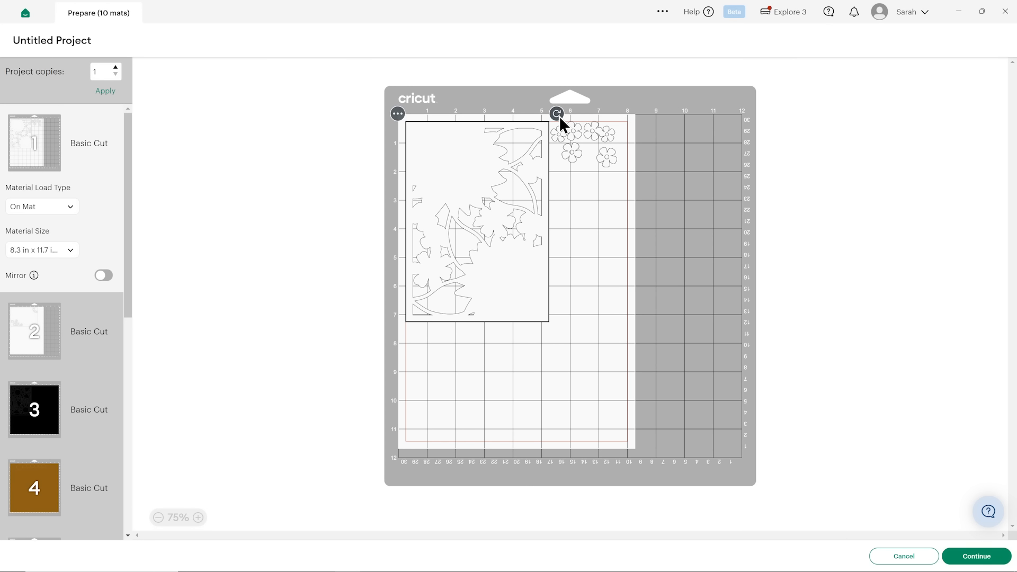
drag(556, 115, 592, 292)
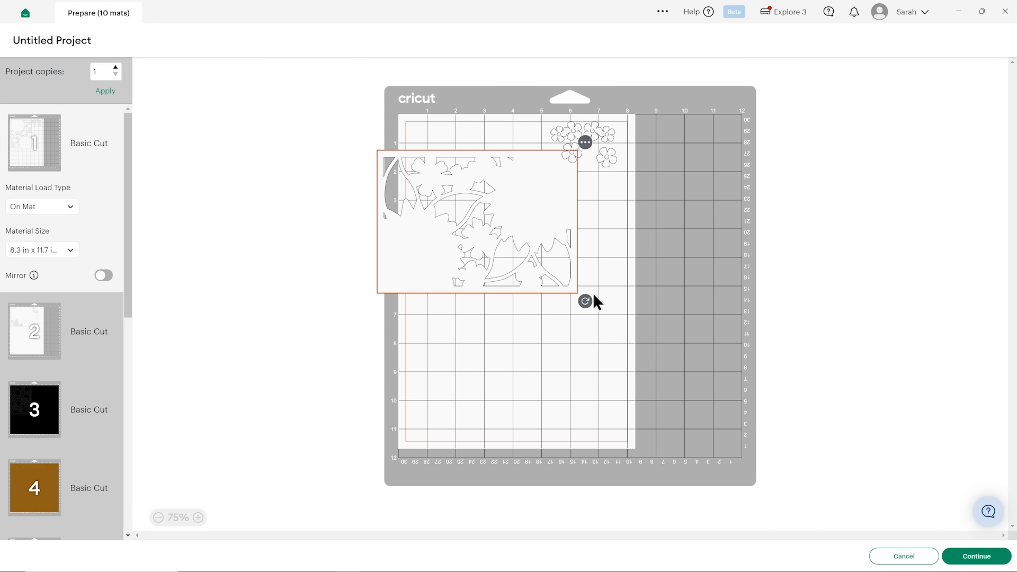
drag(563, 215, 550, 178)
click(472, 327)
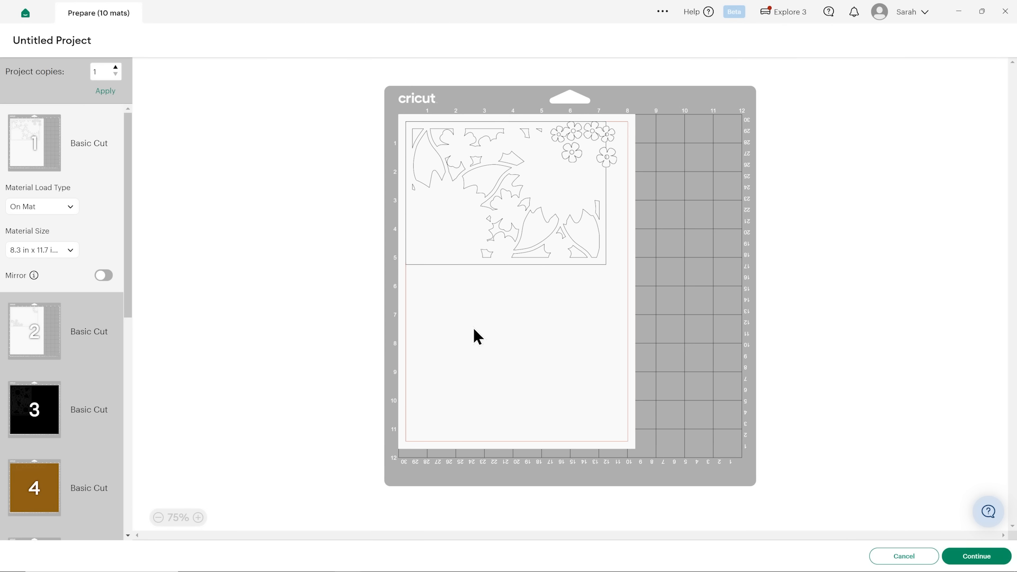
Move the white floral-cornered rectangle from mat 2 to the first white mat and place it below the large panel, starting at about 7 in.
click(40, 326)
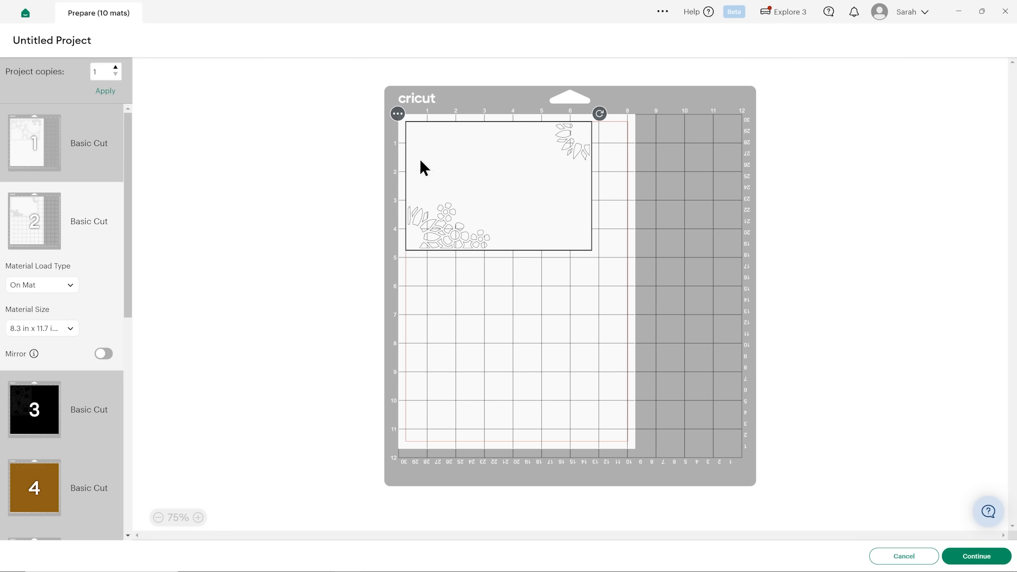
click(397, 114)
click(386, 137)
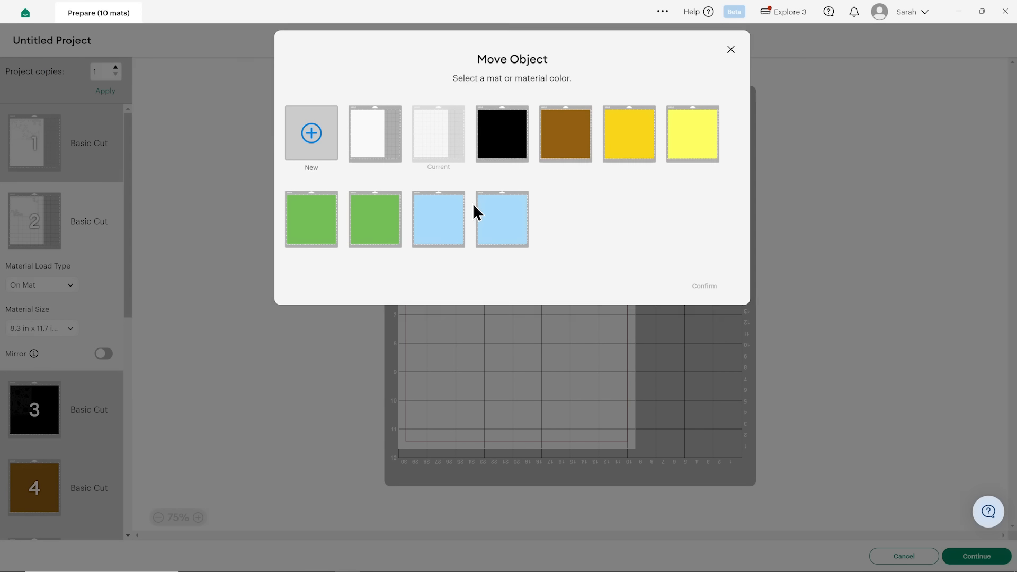
click(373, 163)
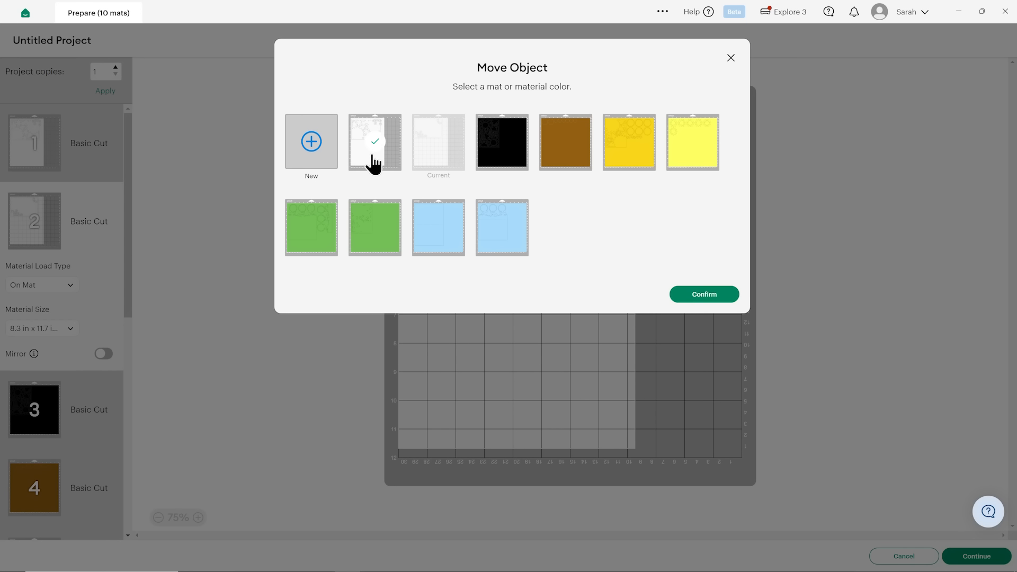
click(712, 294)
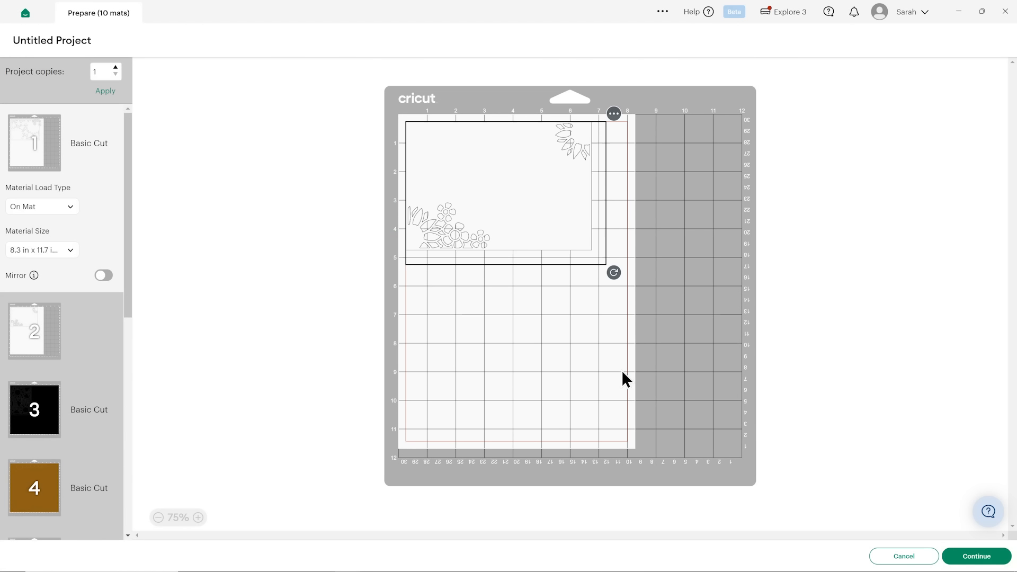
drag(507, 340, 513, 376)
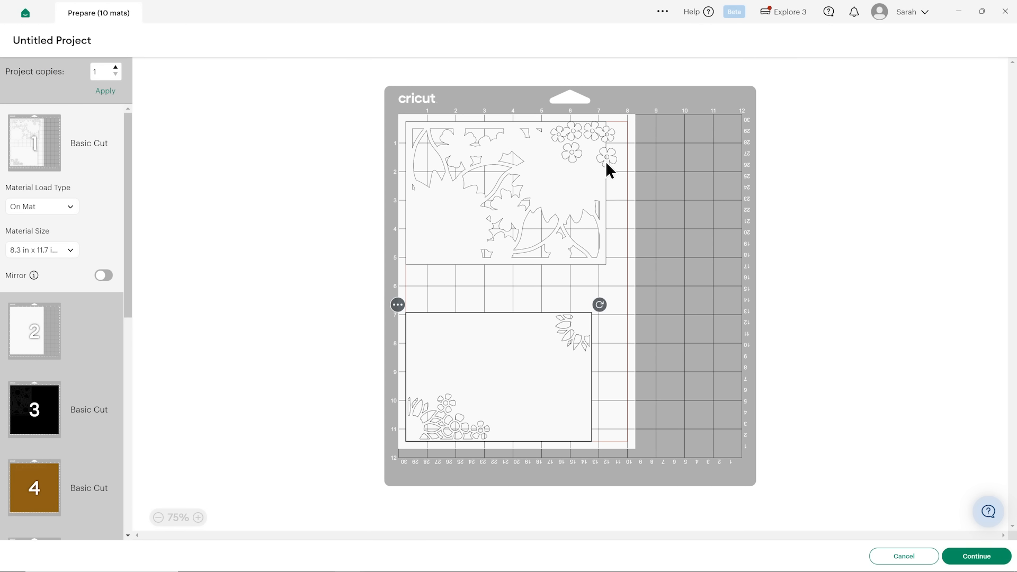
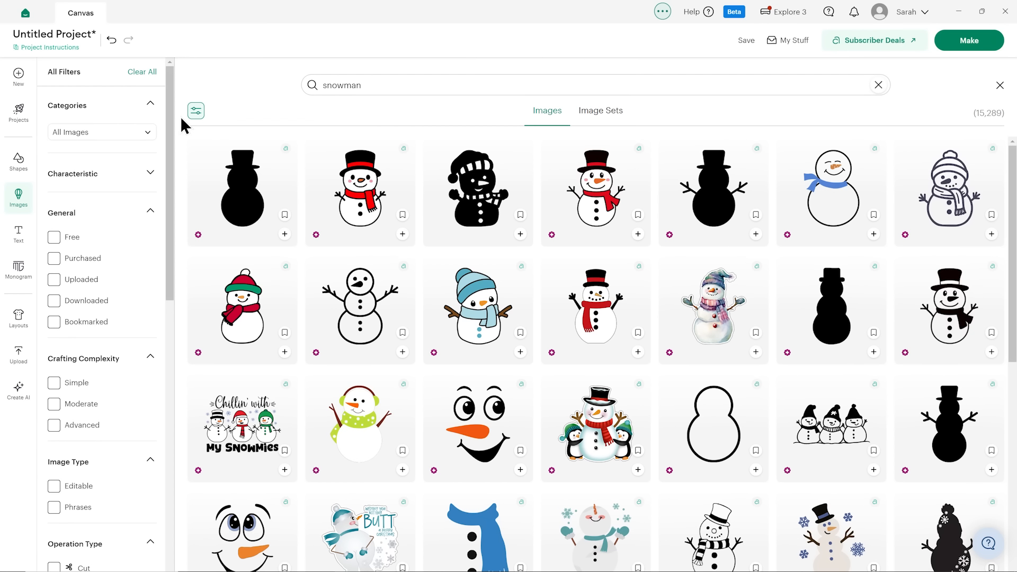
Filter the snowman images by Cut operation type, Multiple image layers and Paper/Cardstock material.
drag(173, 121, 173, 280)
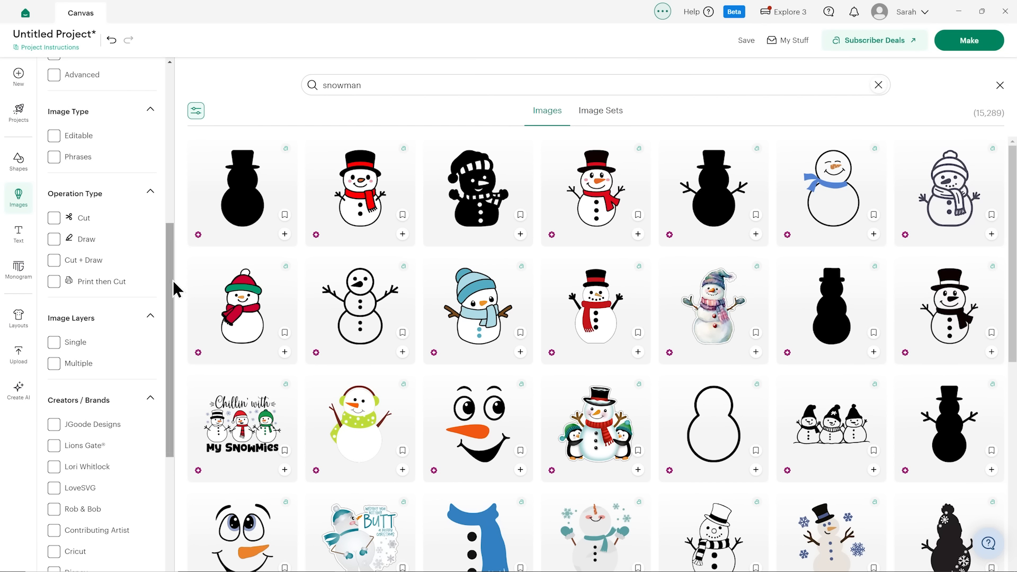
click(54, 217)
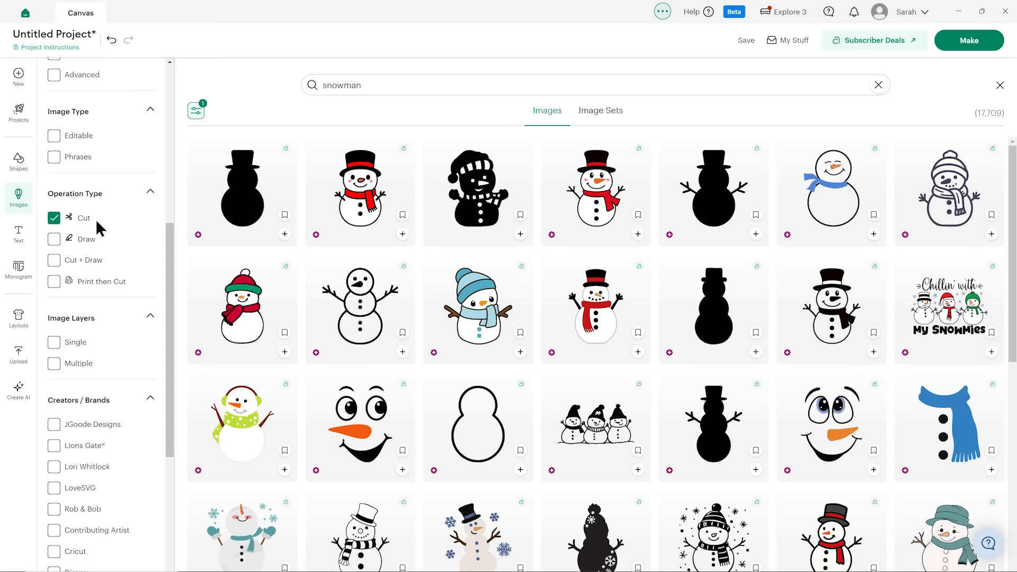
drag(170, 234, 173, 255)
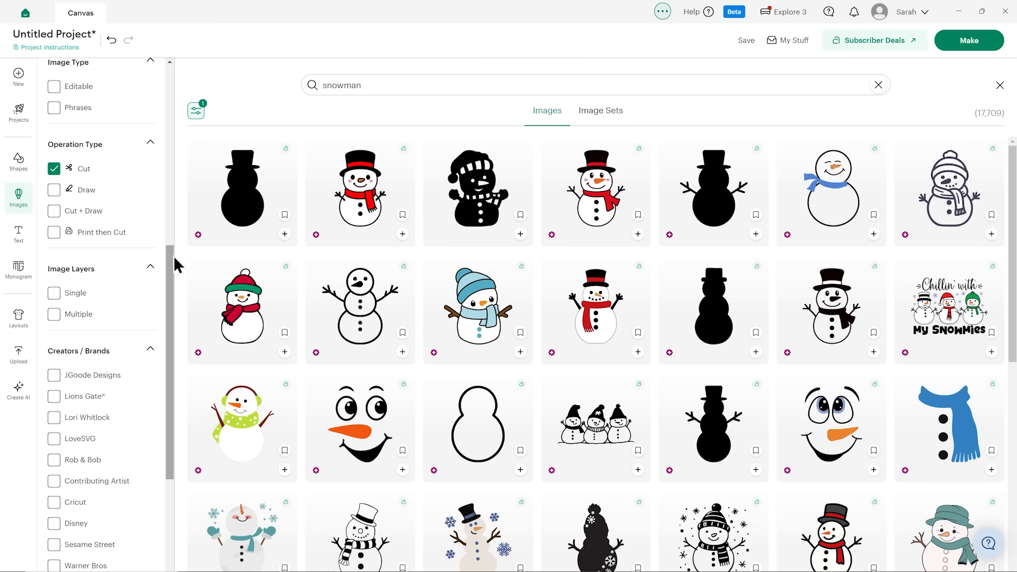
click(54, 315)
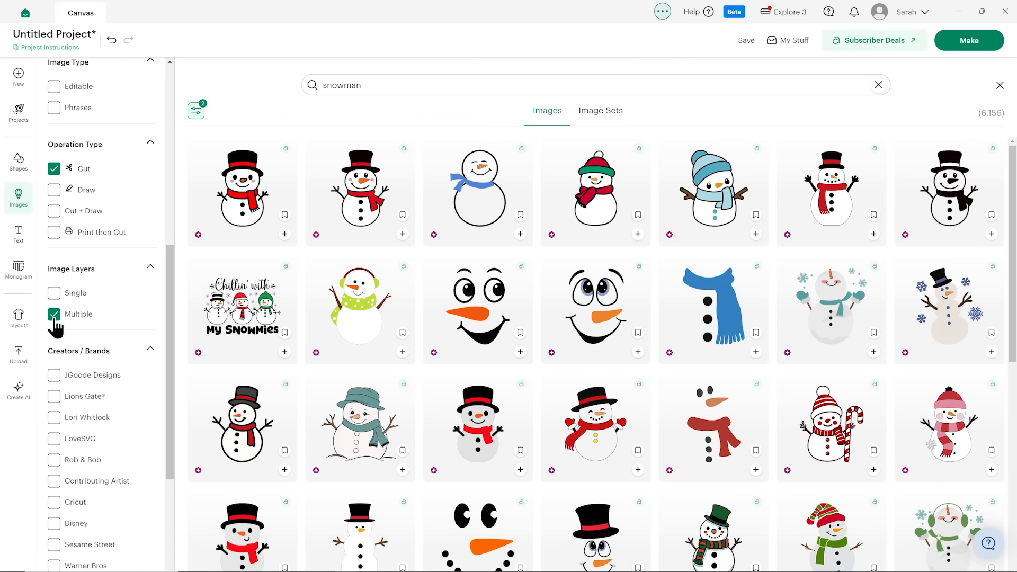
drag(171, 269, 162, 365)
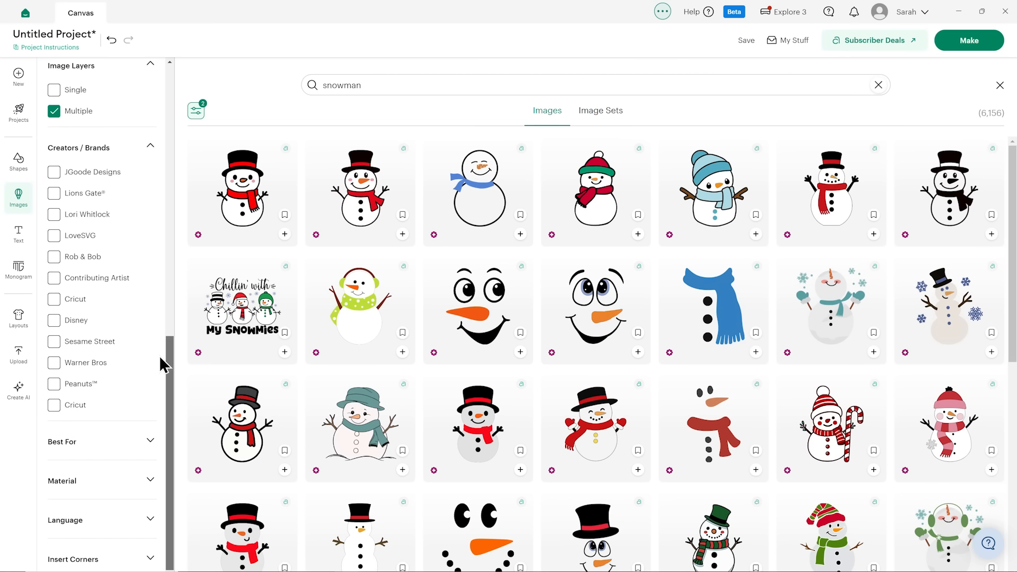
click(100, 486)
scroll(109, 405, down, 3)
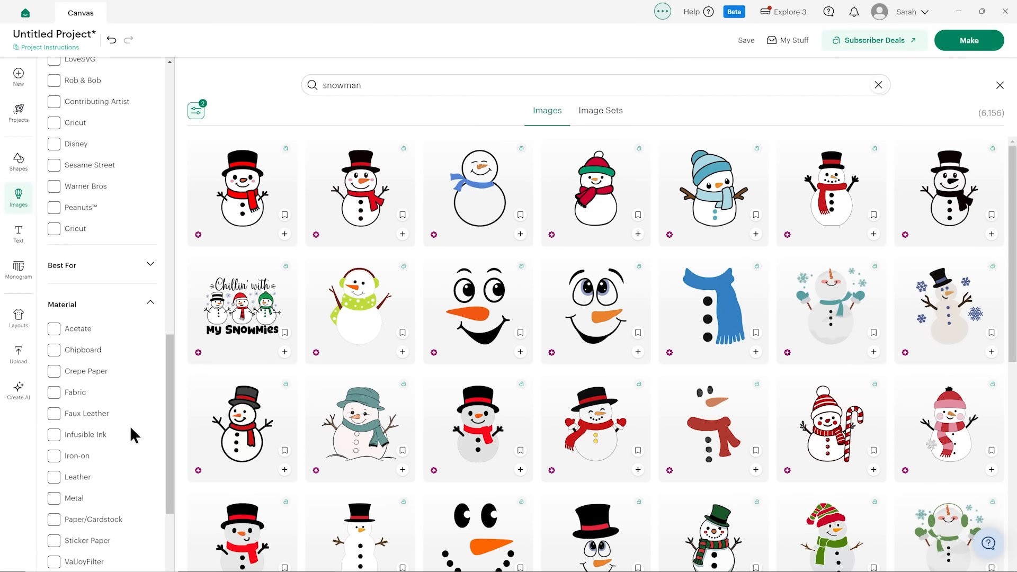
click(112, 520)
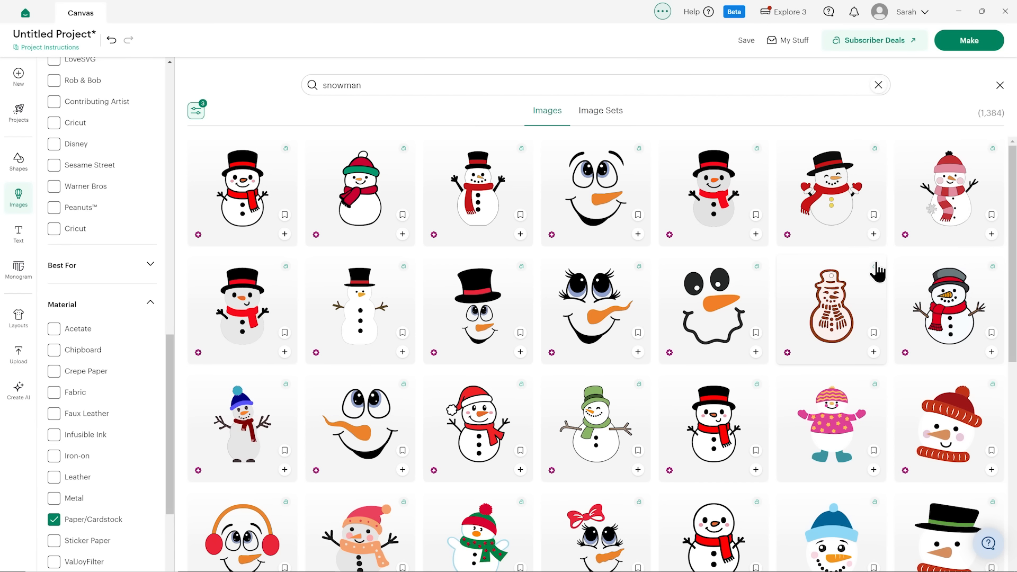
Add three snowmen to the canvas: the black-hatted one with red mittens, the pink-hatted one with snowflake, and the grey one with green scarf.
click(873, 234)
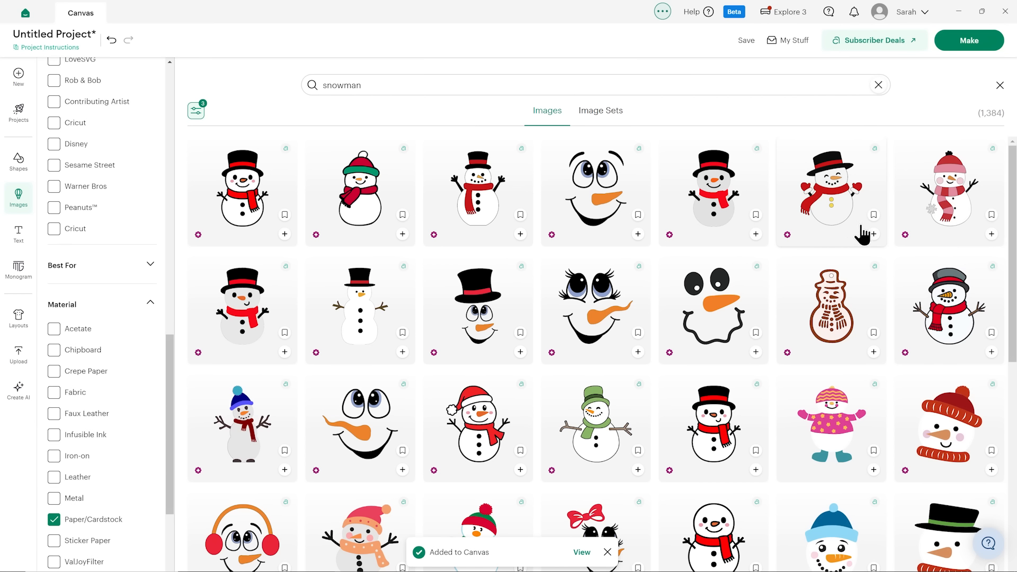
click(991, 234)
scroll(536, 258, down, 5)
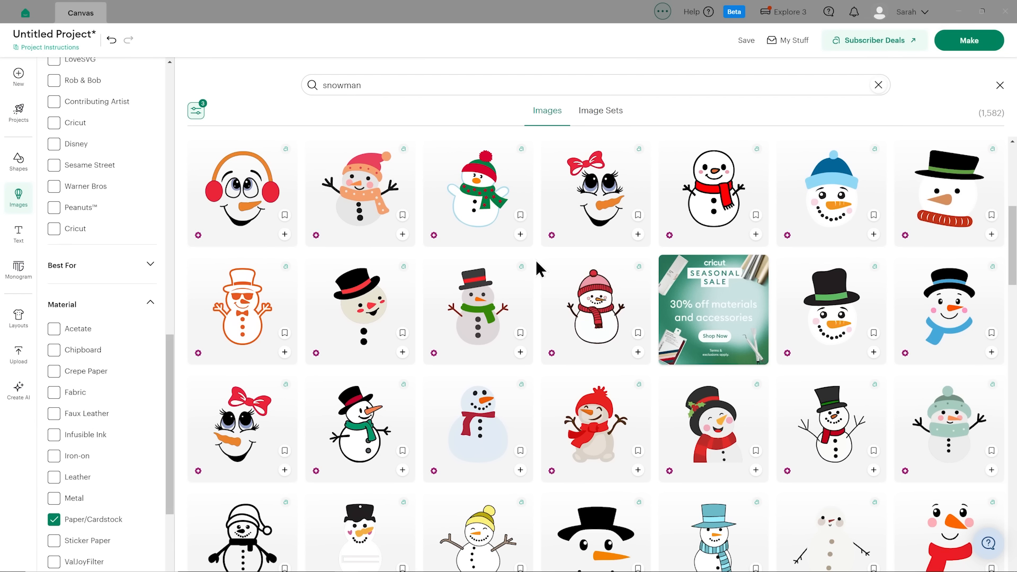
scroll(535, 268, down, 1)
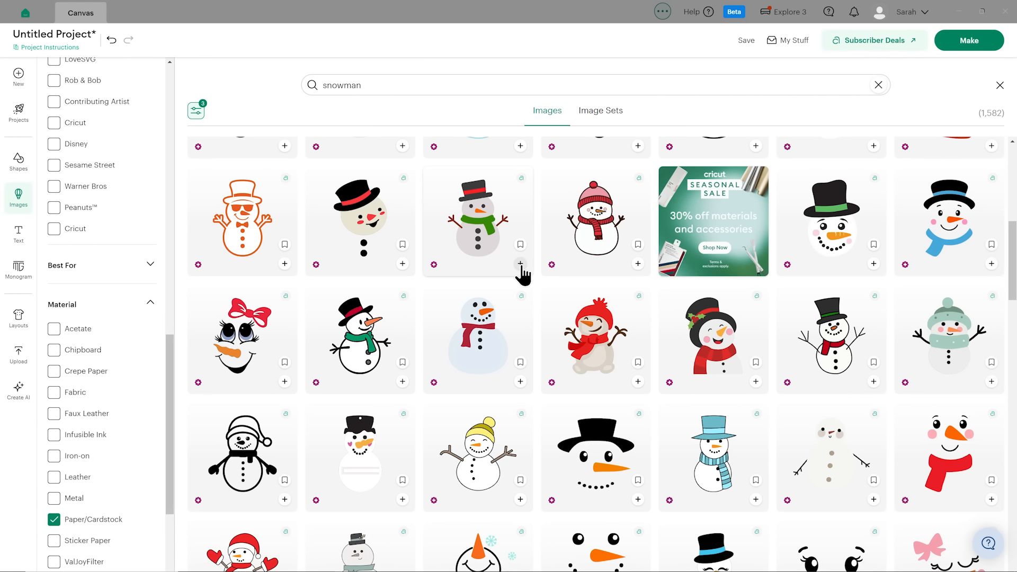
click(520, 264)
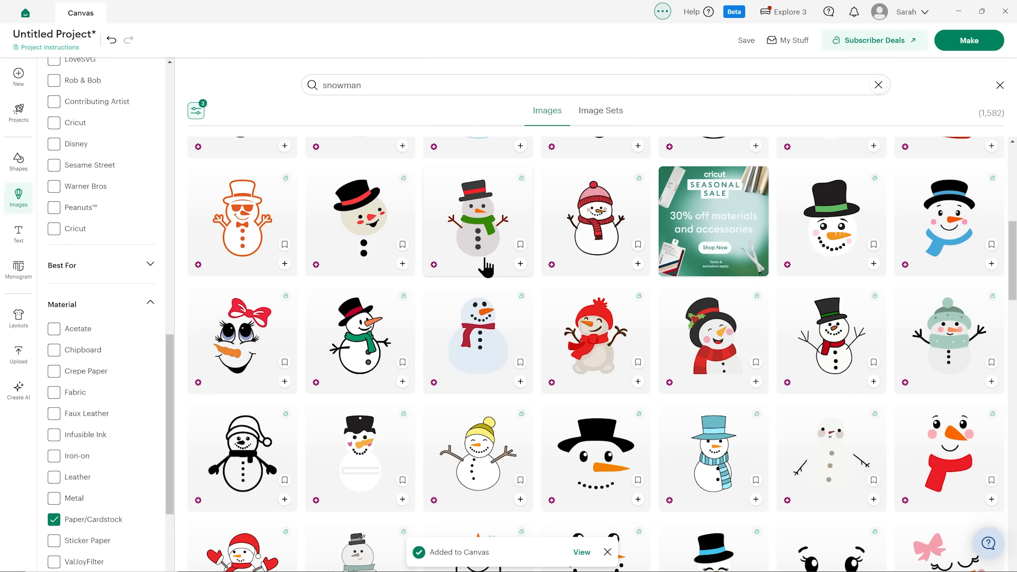
Find two more black-hatted snowmen further down the results, one with a teal scarf and one with a light-blue scarf, and add them to the canvas.
scroll(485, 267, down, 2)
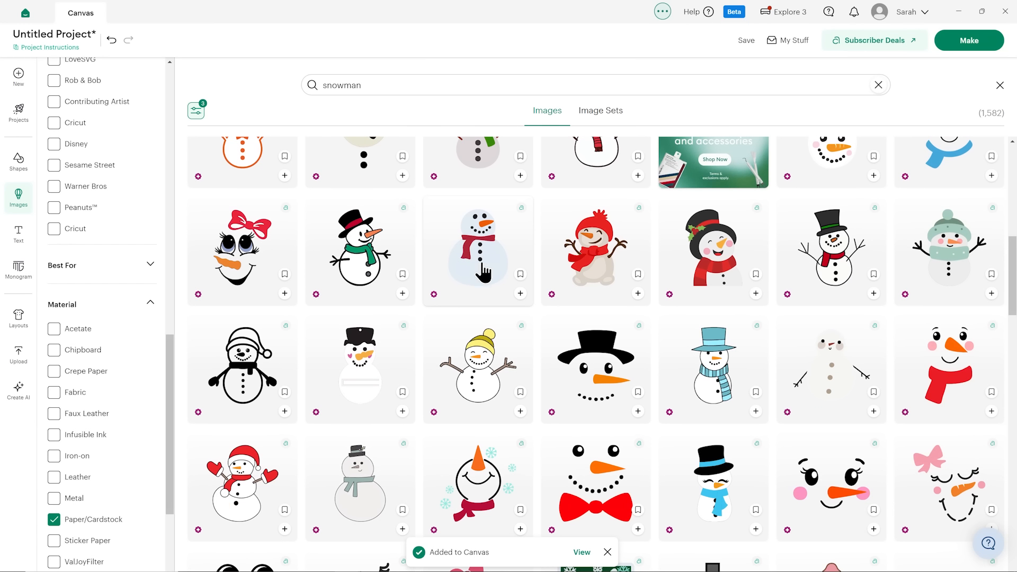
scroll(604, 270, down, 2)
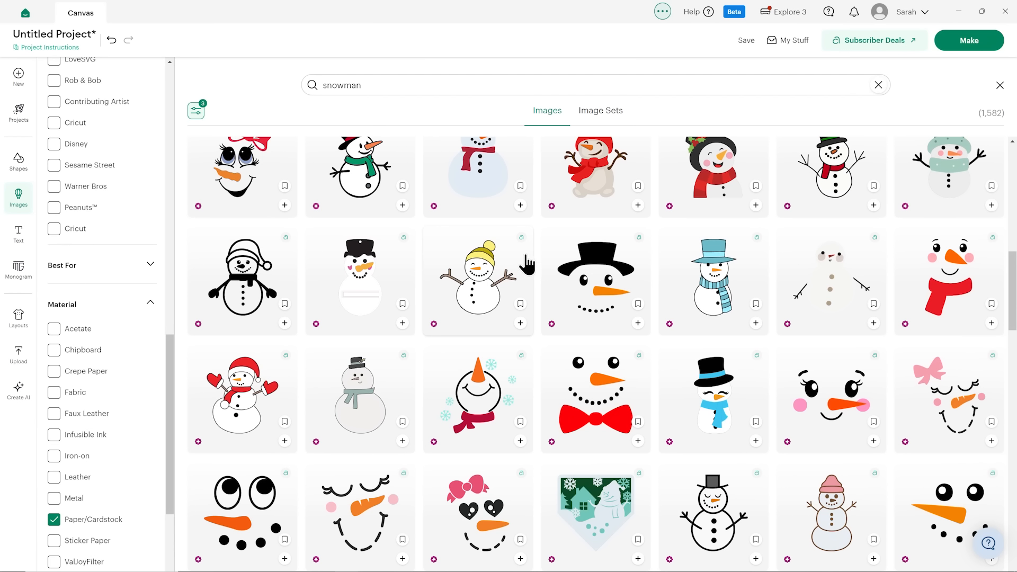
scroll(519, 278, down, 9)
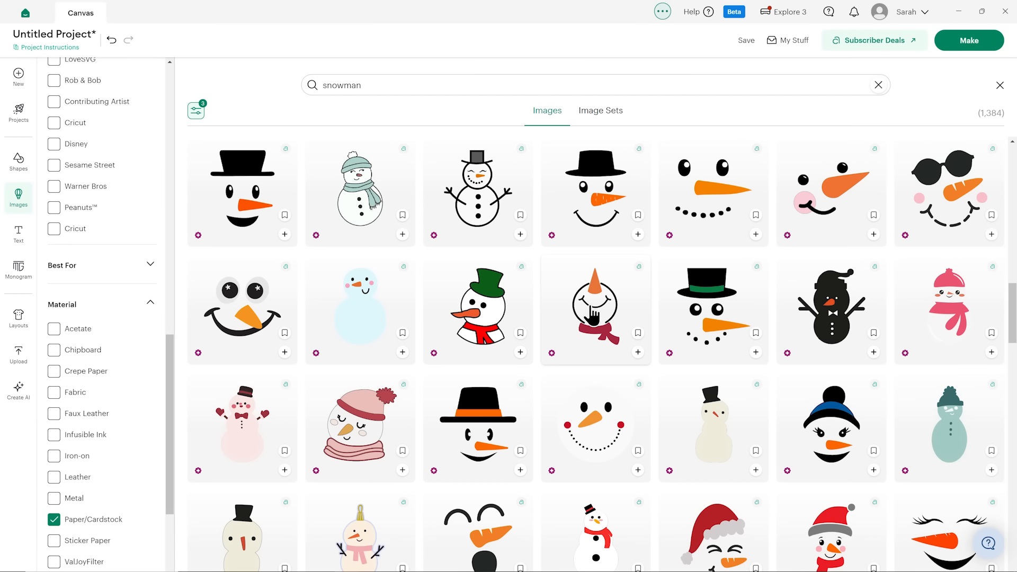
scroll(593, 317, down, 10)
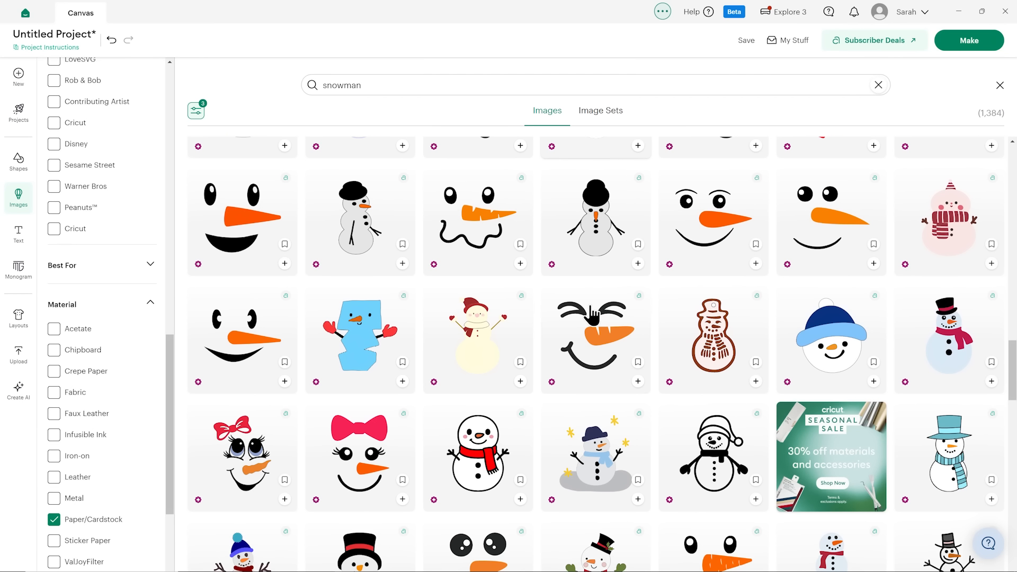
scroll(593, 317, down, 2)
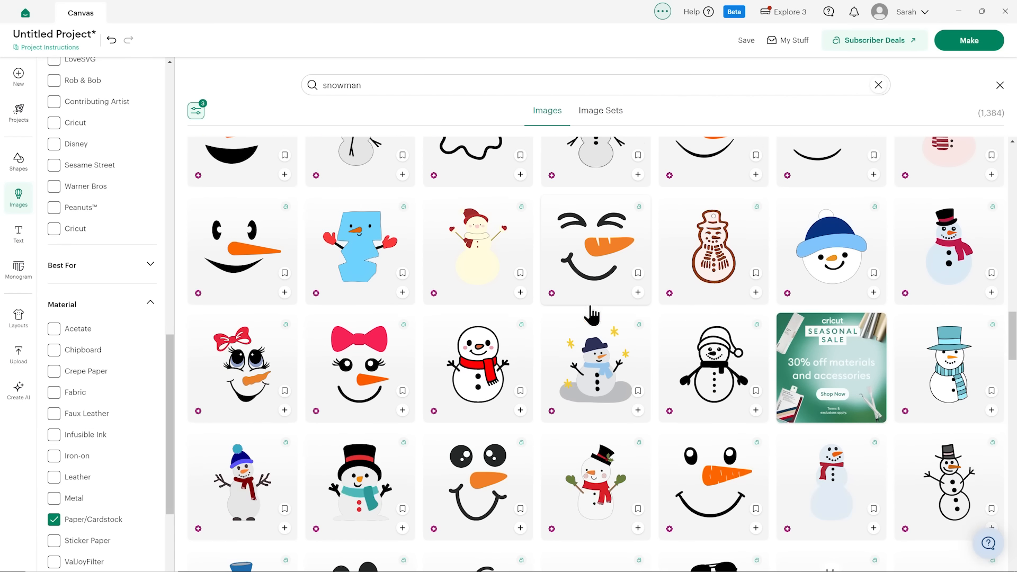
scroll(592, 316, down, 2)
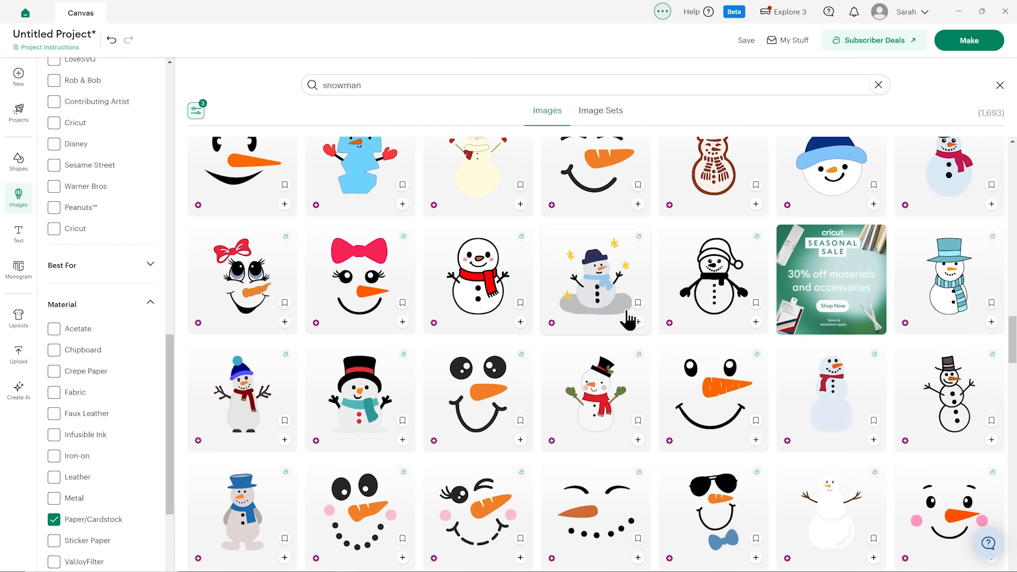
scroll(379, 411, down, 2)
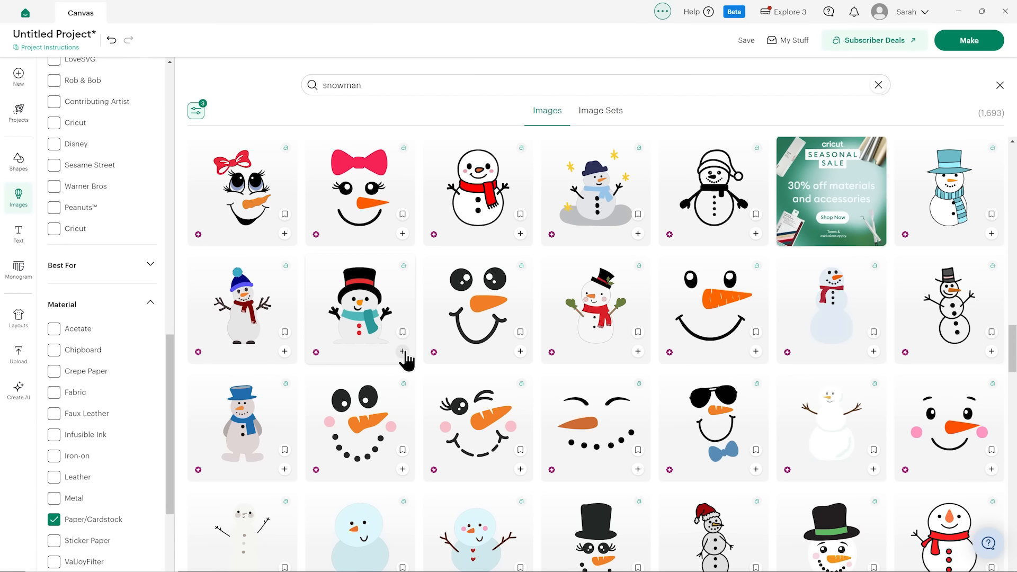
scroll(413, 339, down, 5)
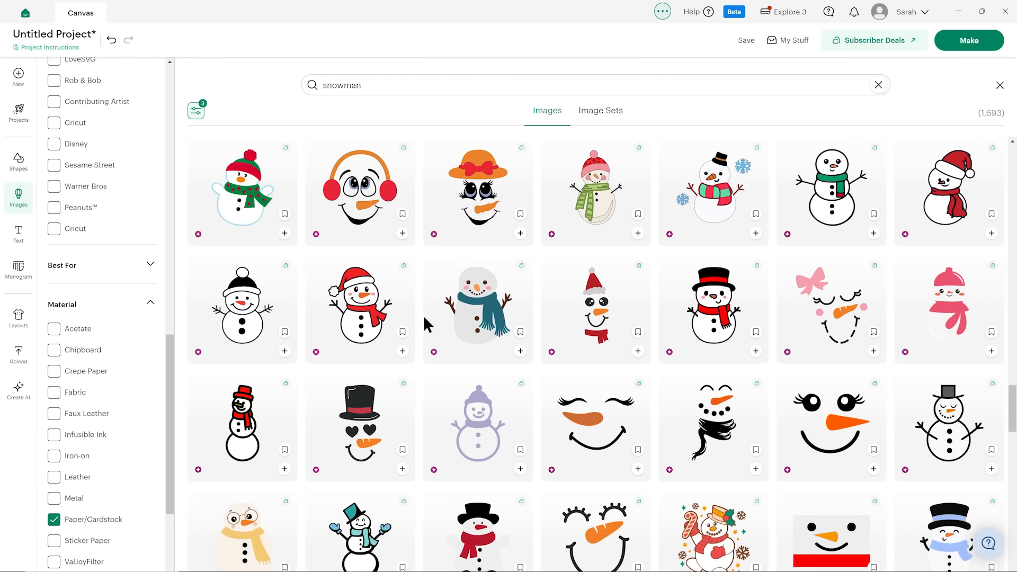
scroll(427, 324, down, 2)
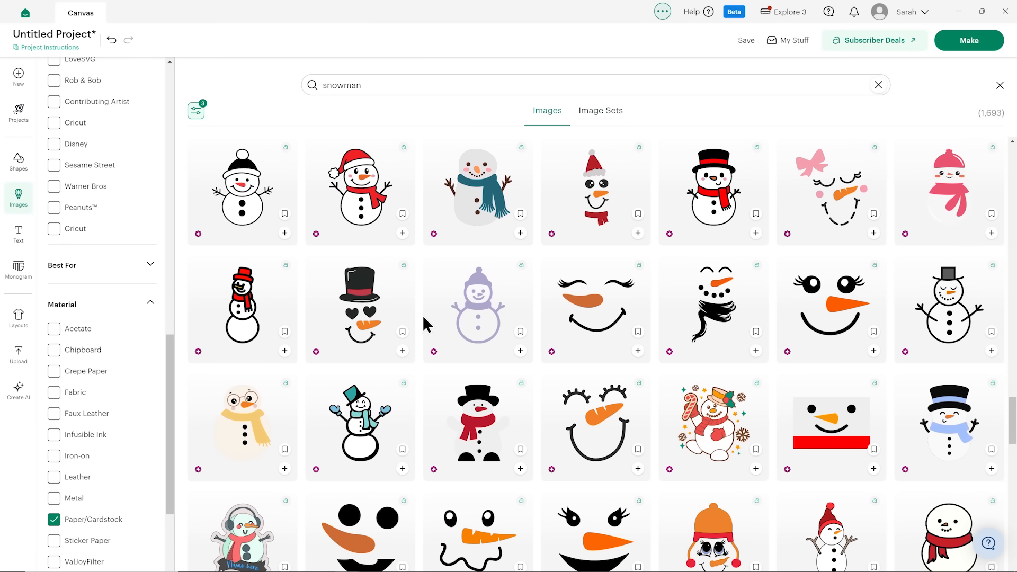
scroll(427, 324, down, 2)
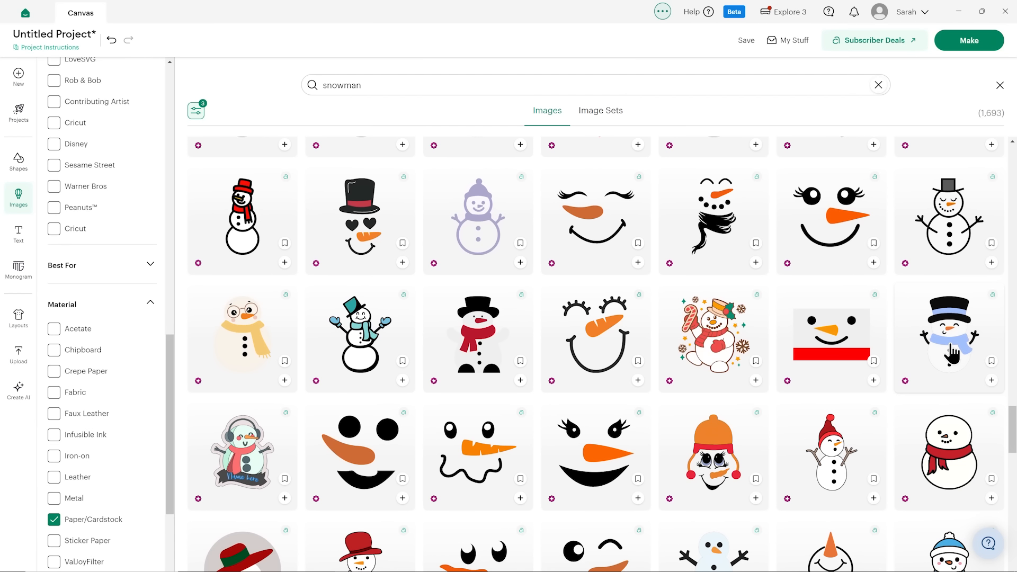
click(991, 380)
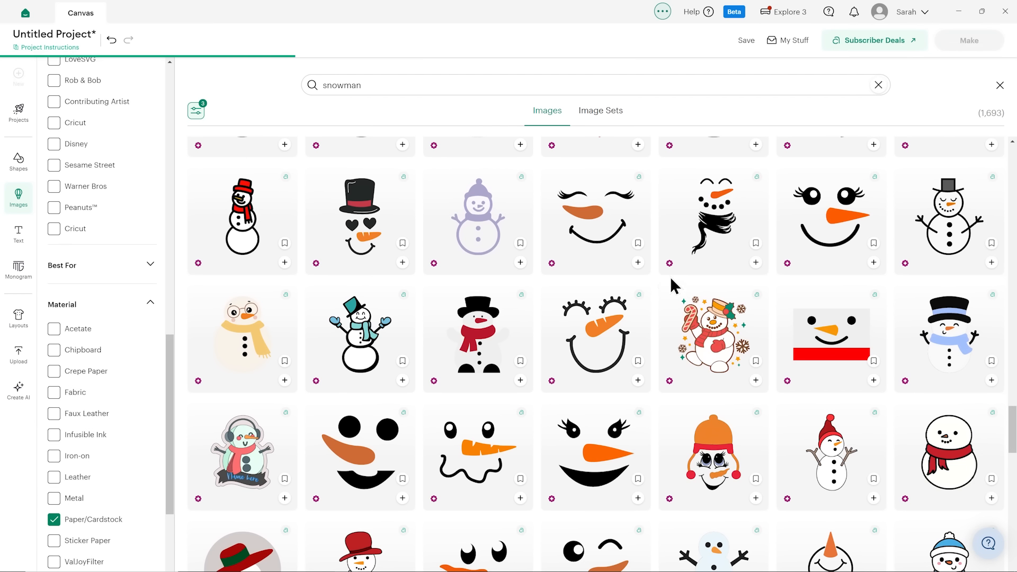
Search the image library for "robin" and add the brown long-tailed robin with the red breast to the canvas.
click(357, 88)
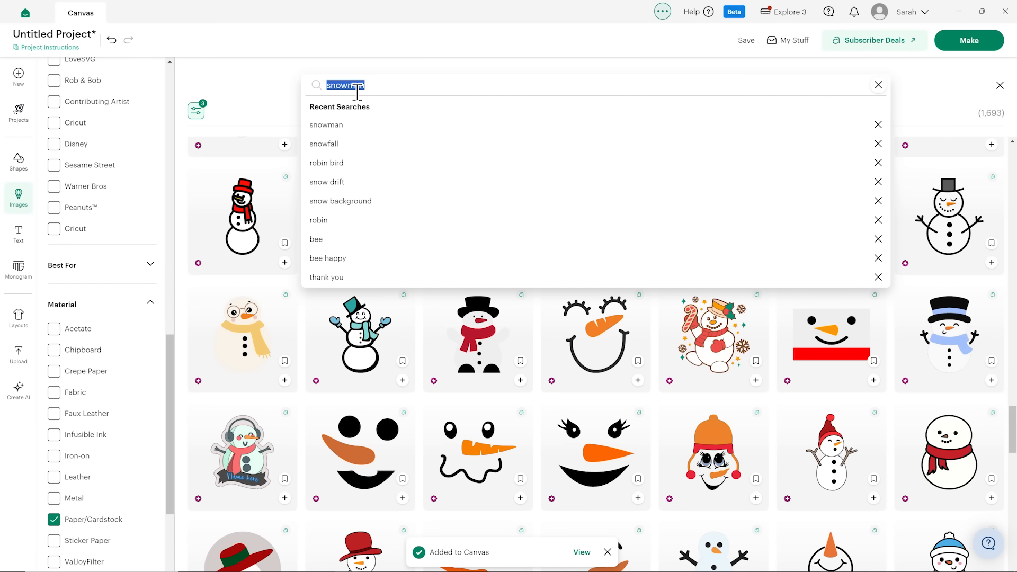
text(robin)
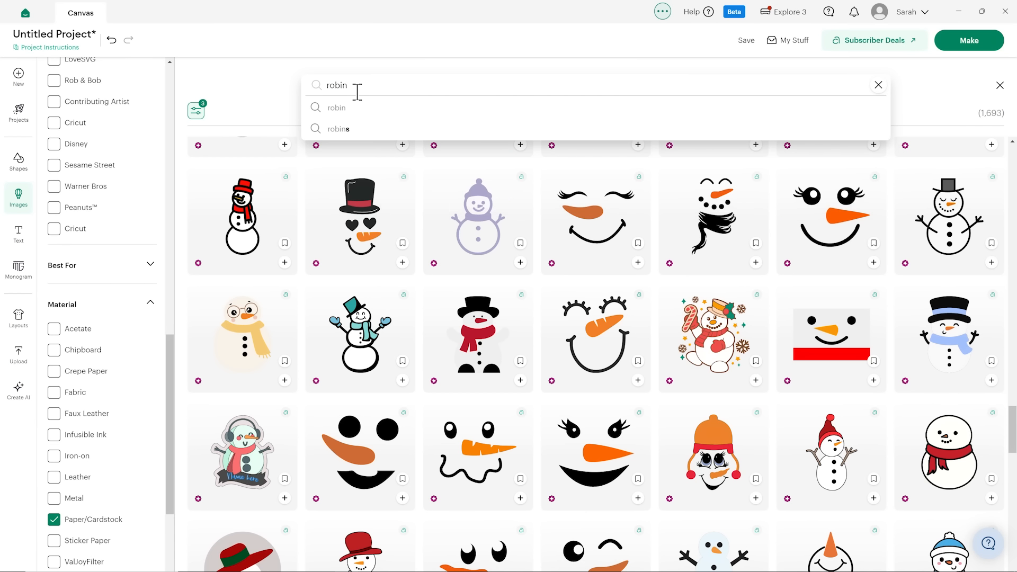
key(Return)
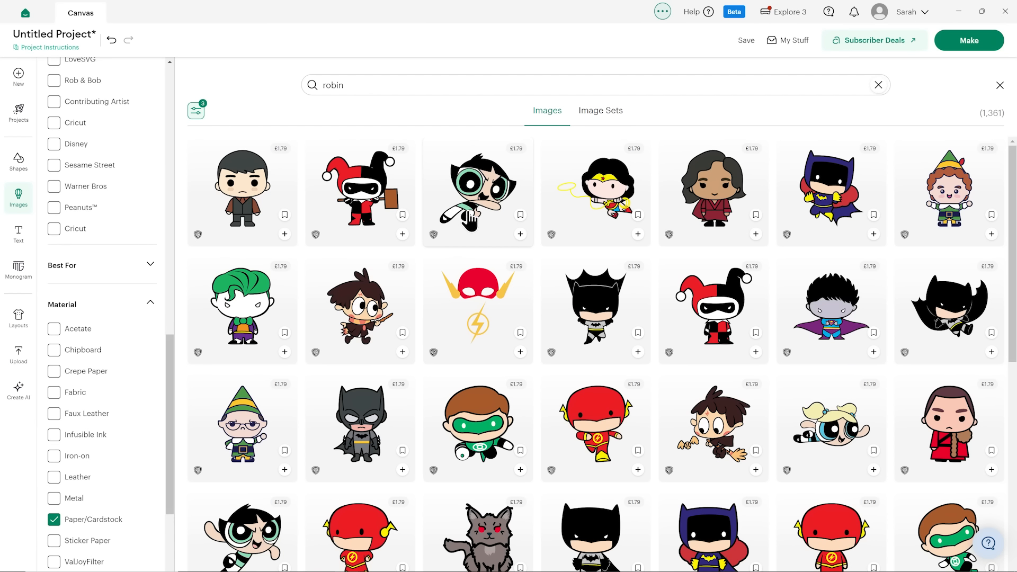
scroll(482, 233, down, 5)
scroll(487, 236, up, 6)
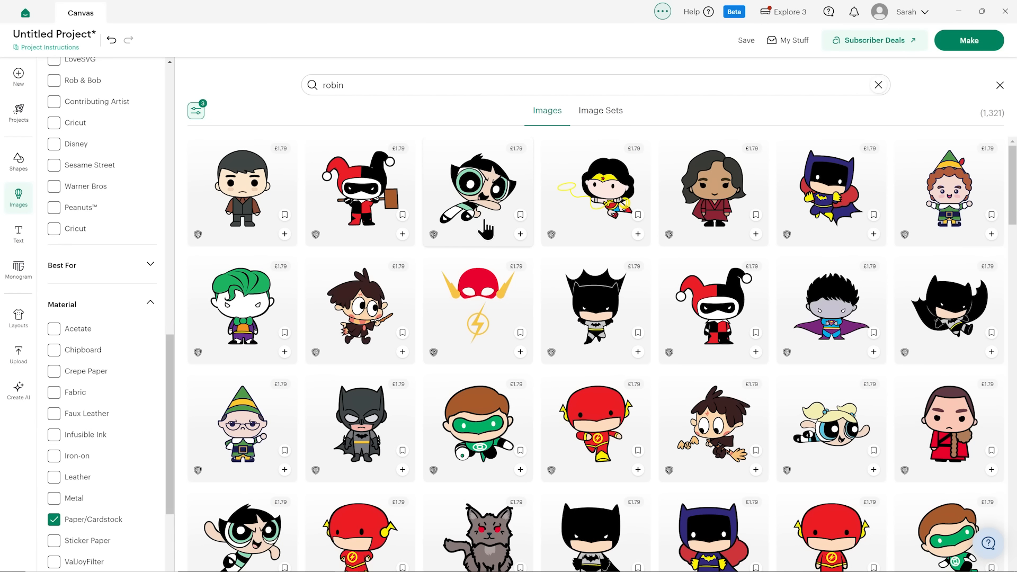
scroll(498, 218, down, 1)
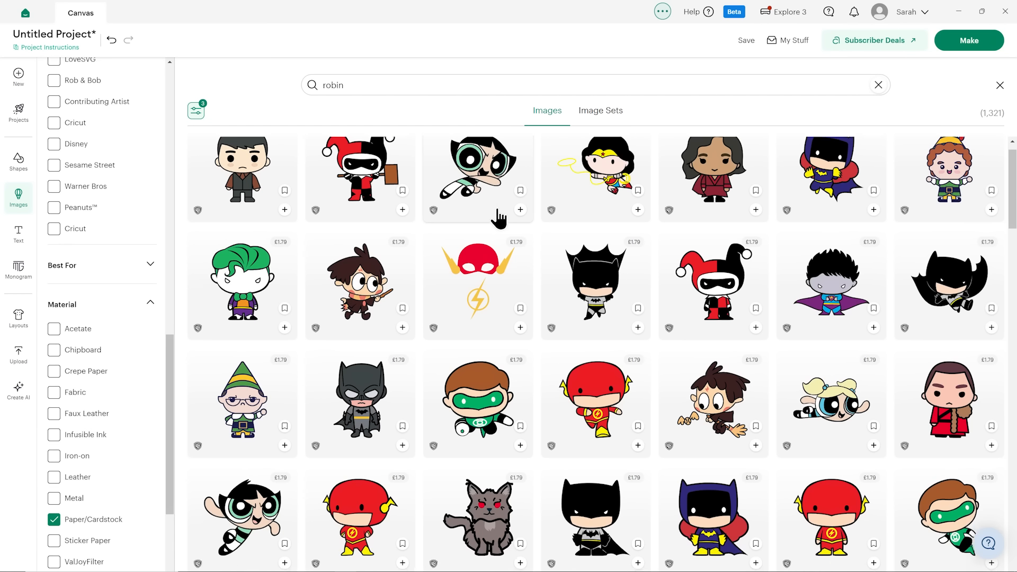
scroll(545, 240, down, 8)
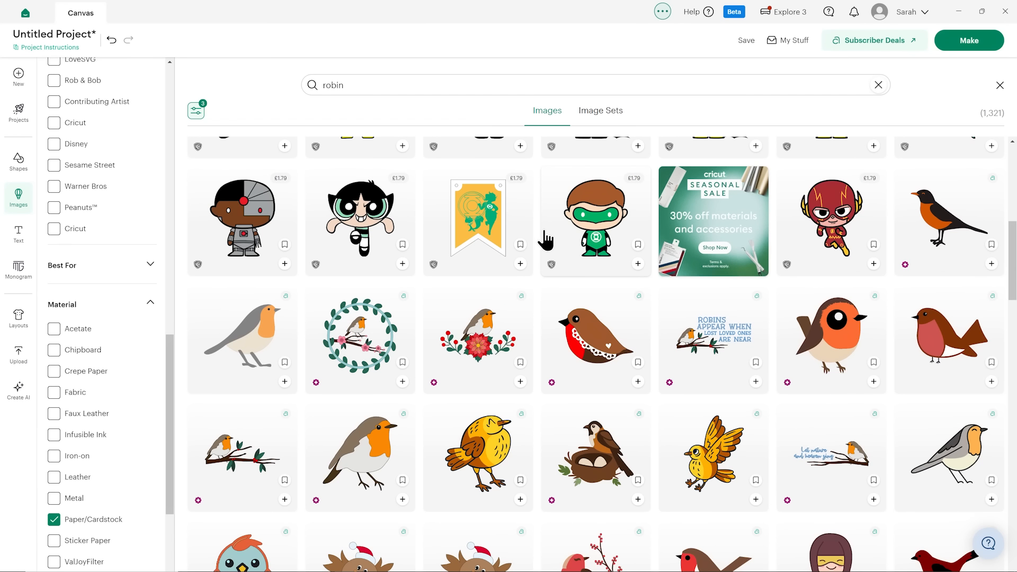
scroll(554, 235, down, 2)
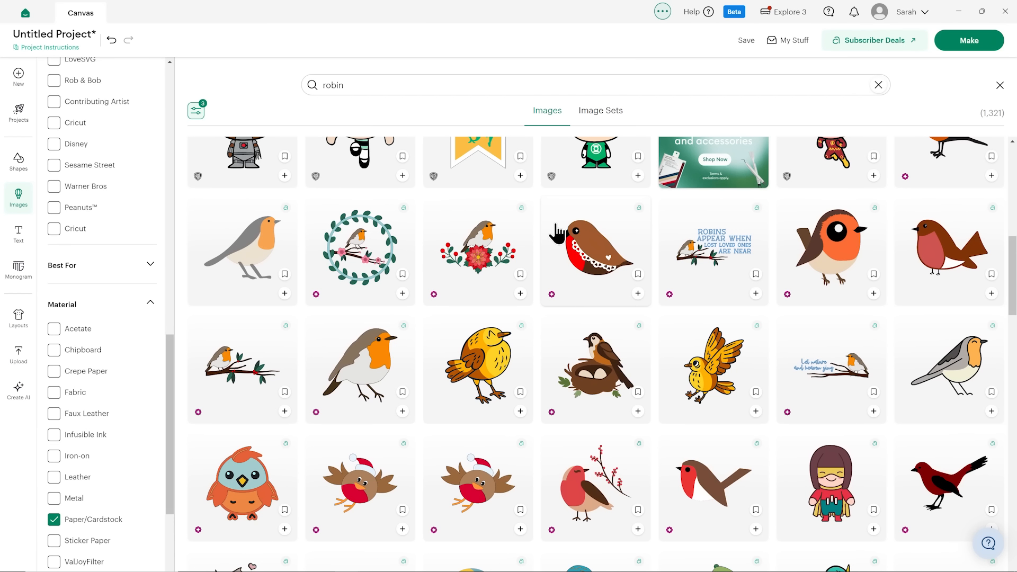
scroll(554, 232, down, 2)
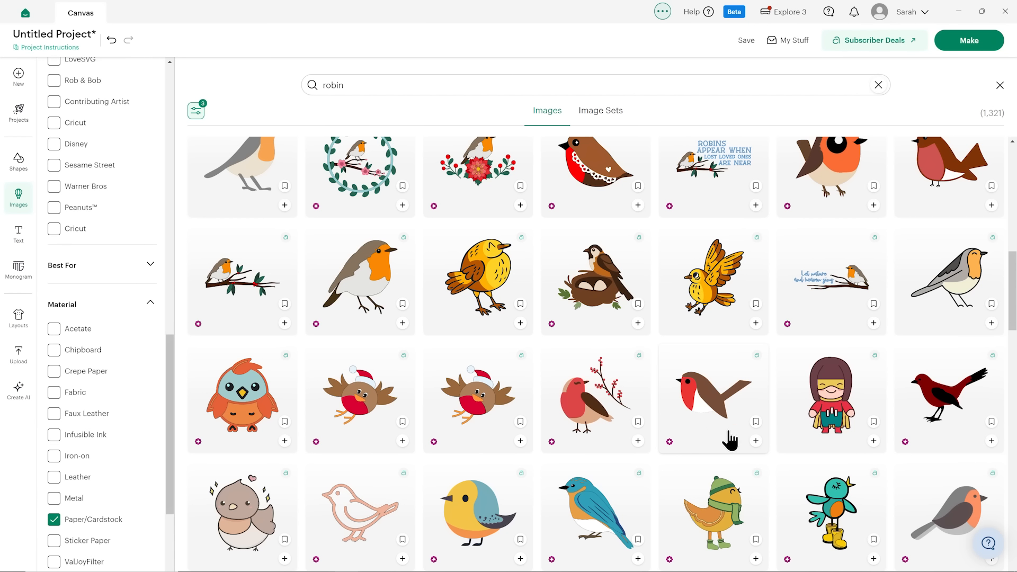
click(756, 442)
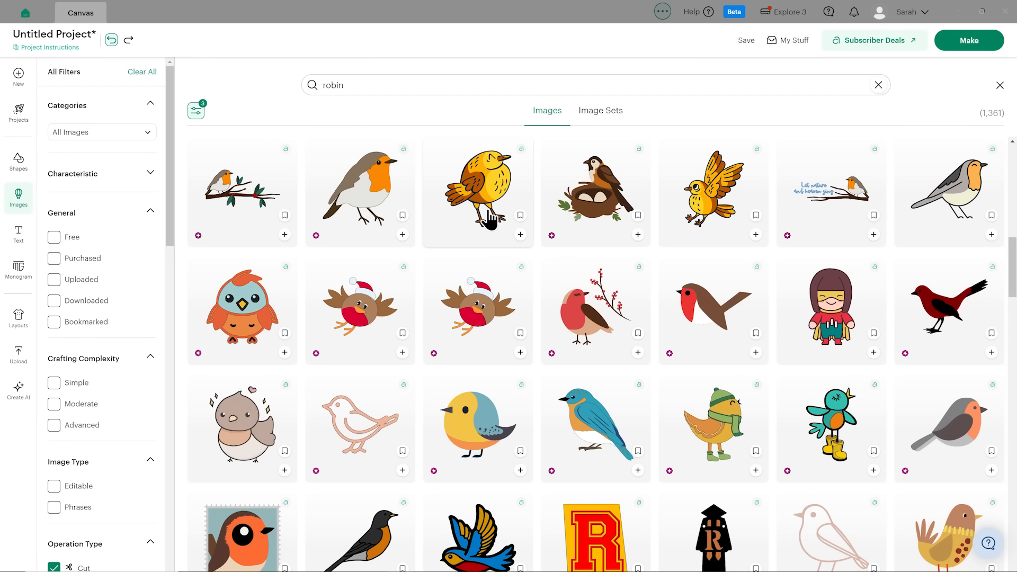
Return to the canvas and move the light-blue-scarf and teal-scarf snowmen off the pile, placing them side by side below the grey panel.
click(19, 198)
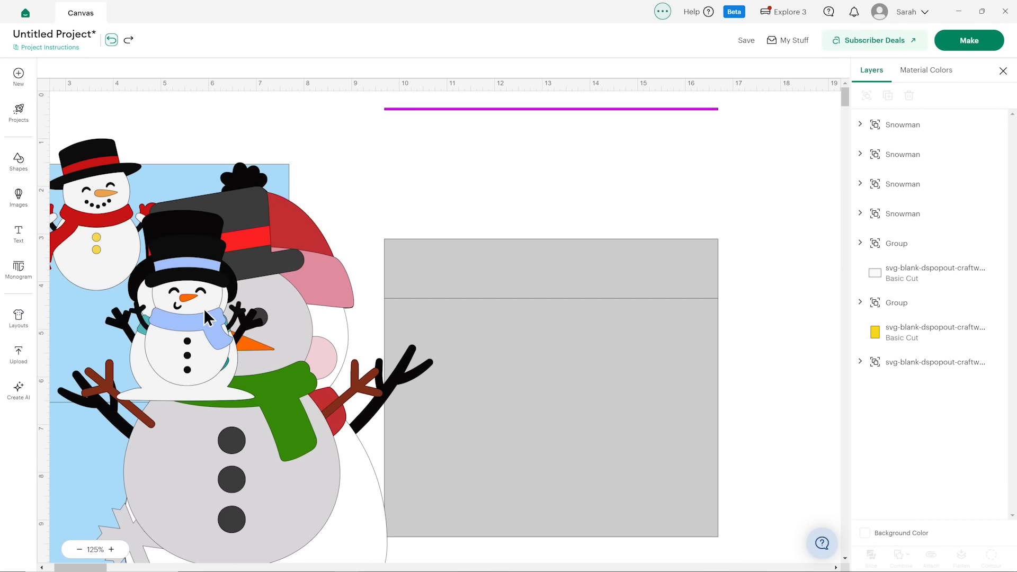
drag(206, 317, 608, 365)
drag(290, 404, 443, 393)
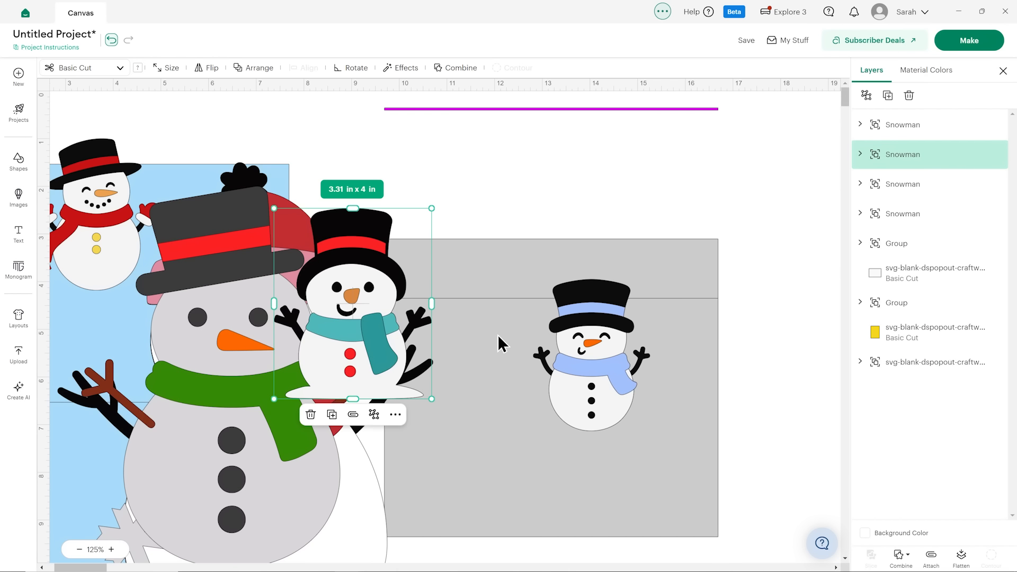
scroll(498, 335, down, 1)
drag(362, 236, 549, 465)
scroll(639, 399, down, 1)
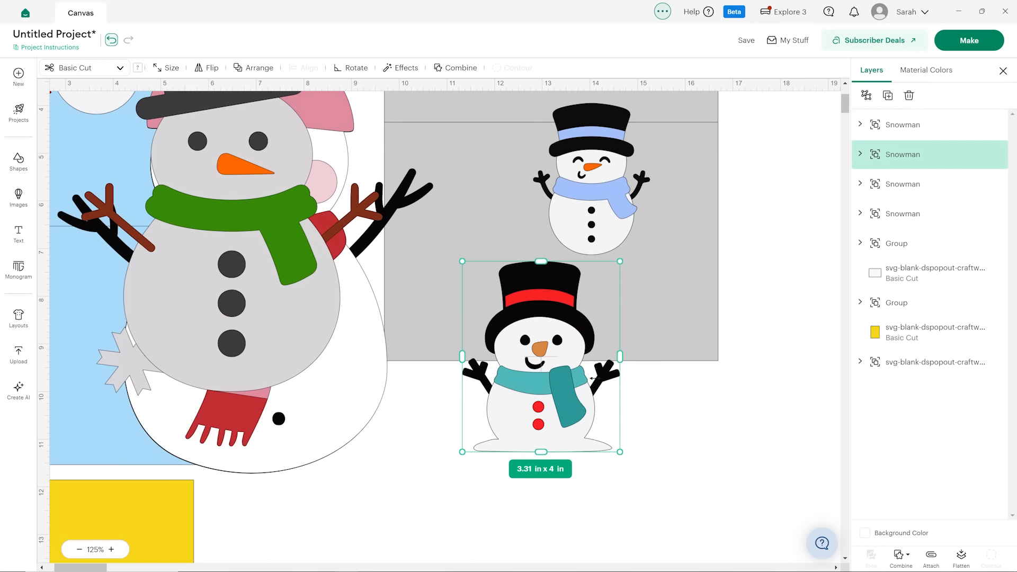
drag(591, 378, 571, 465)
drag(586, 197, 716, 450)
scroll(692, 377, down, 2)
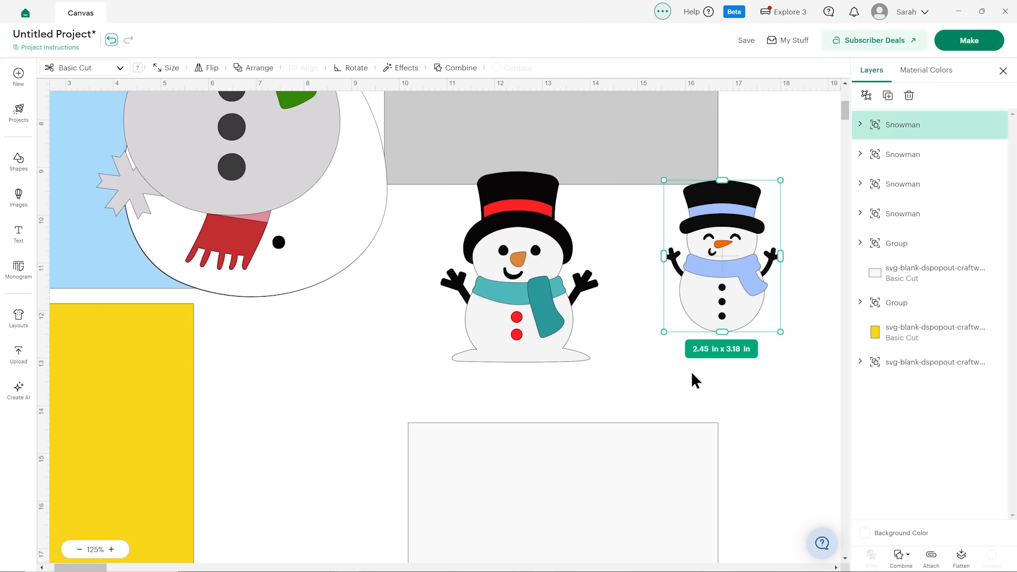
Shrink the pink-hatted snowman to about 4.51 x 5.85 in and place it beside the yellow panel, below the blue one.
drag(711, 289, 695, 290)
drag(338, 226, 381, 438)
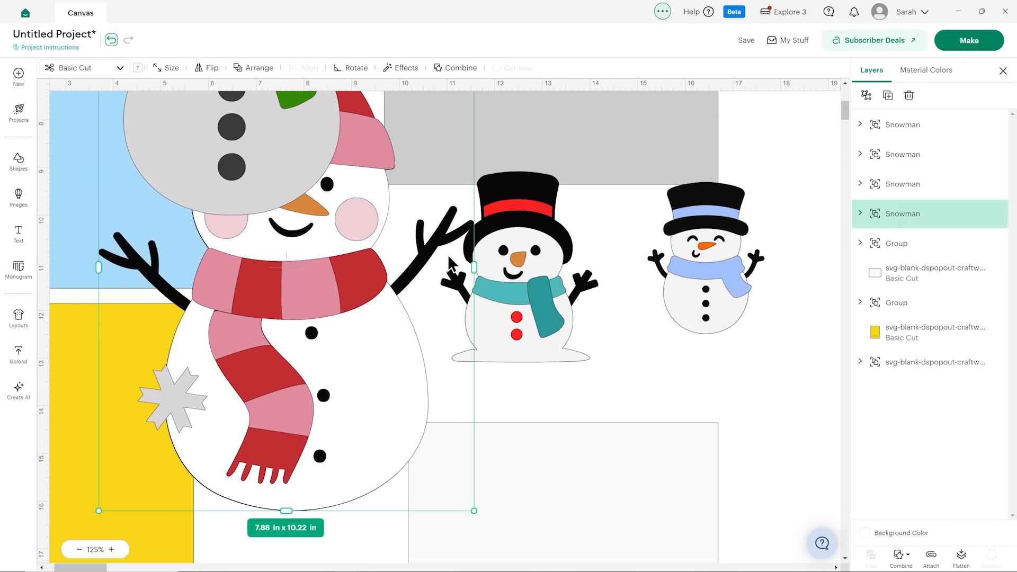
drag(472, 510, 315, 298)
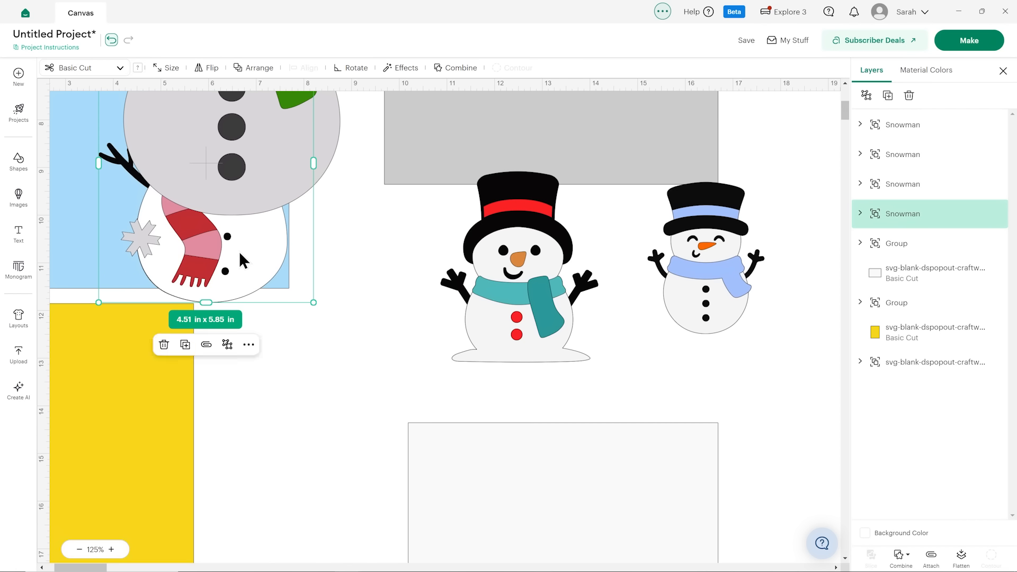
drag(238, 249, 333, 491)
Shrink the grey green-scarfed snowman to about 3.94 x 4.98 in and move it into the gap between the blue and grey panels.
scroll(323, 371, up, 5)
click(307, 302)
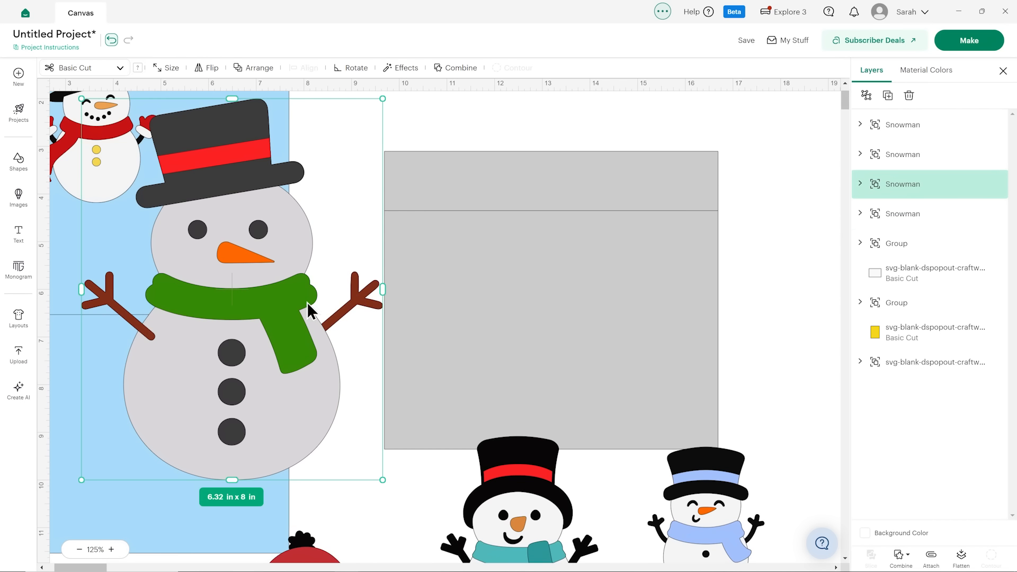
drag(378, 474, 269, 337)
drag(202, 280, 377, 453)
Move the black-hatted snowman with red mittens from the blue panel onto the grey panel.
drag(114, 172, 573, 297)
drag(447, 293, 608, 325)
scroll(784, 281, down, 3)
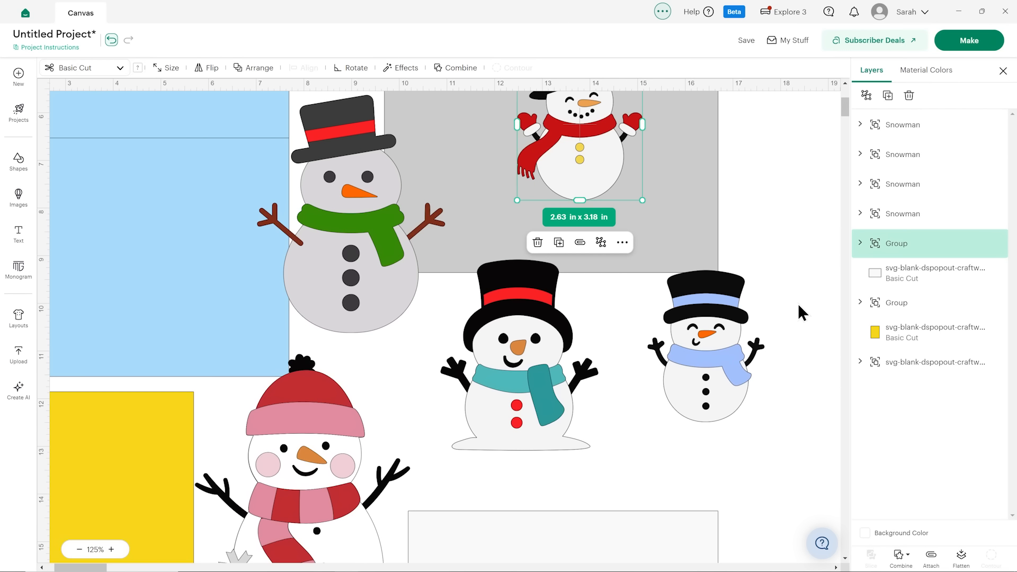
scroll(799, 306, up, 2)
drag(587, 205, 595, 192)
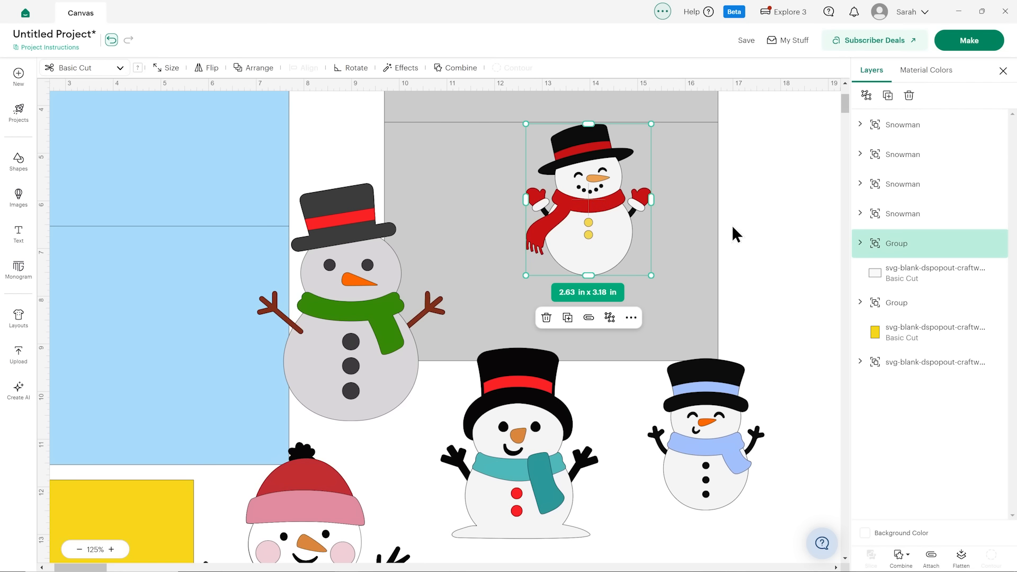
Expand the red-mitten snowman's layer group and examine its black base layer.
click(860, 244)
scroll(946, 262, down, 2)
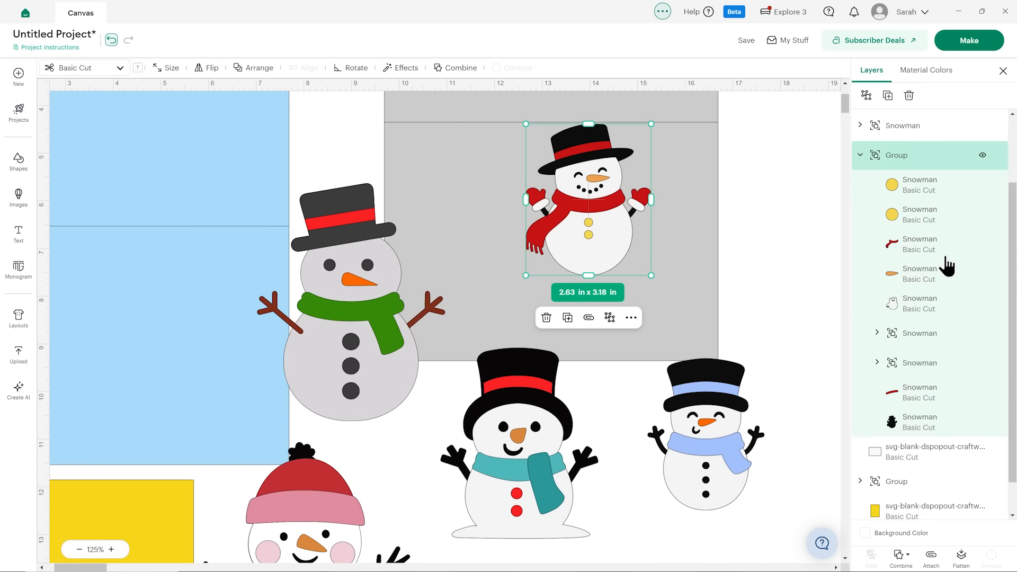
click(934, 429)
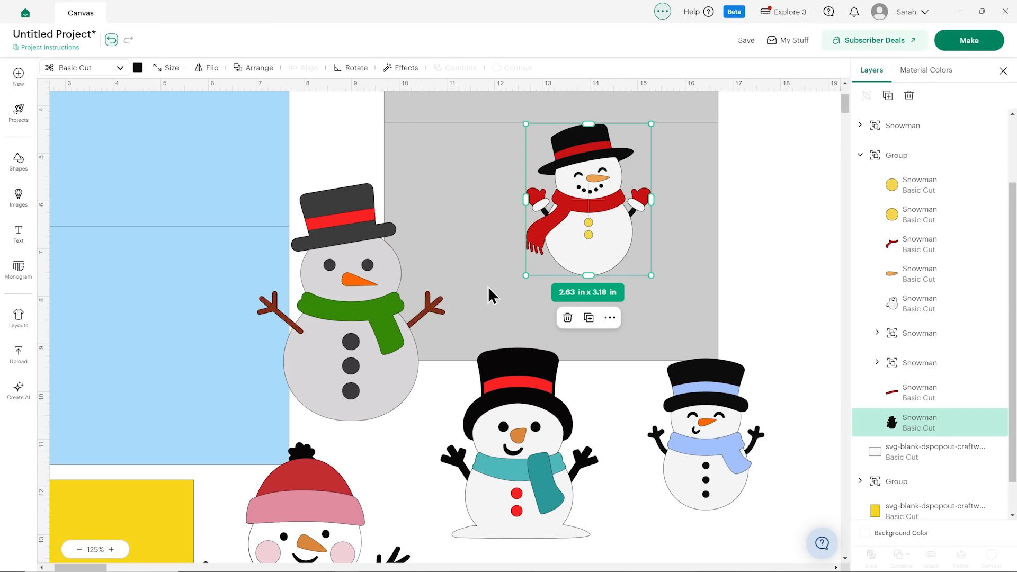
scroll(487, 295, up, 2)
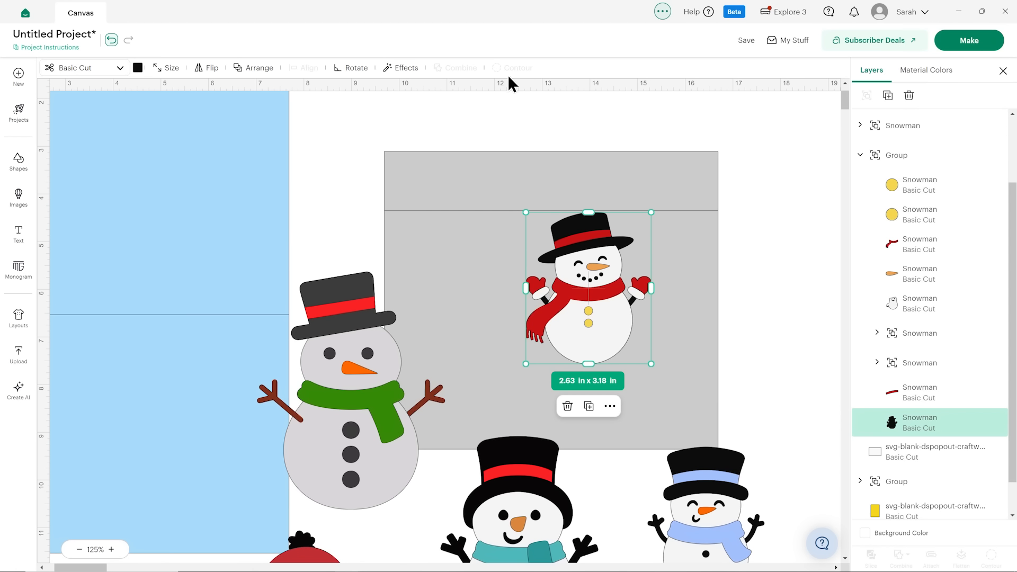
scroll(516, 182, up, 2)
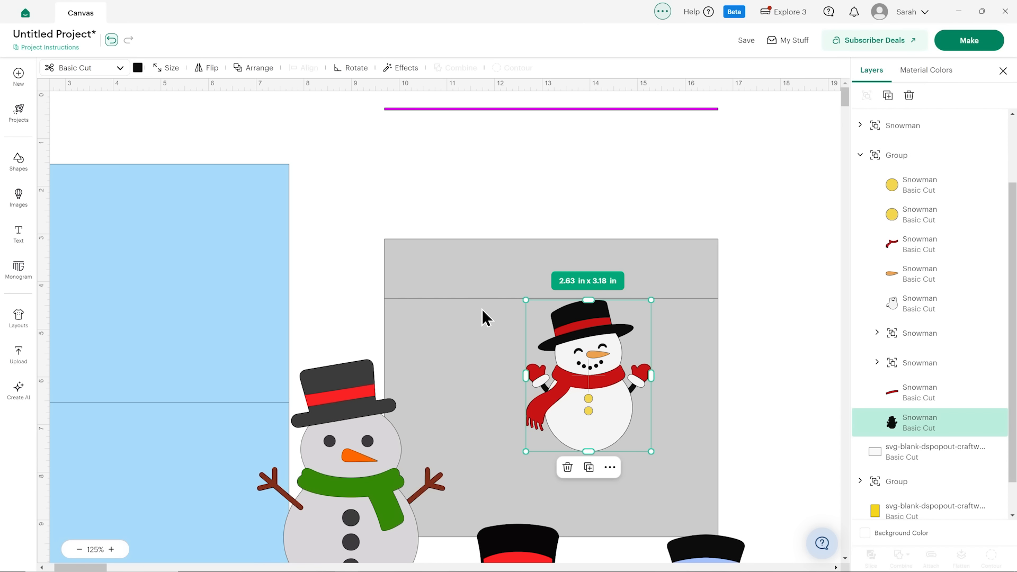
scroll(481, 309, down, 5)
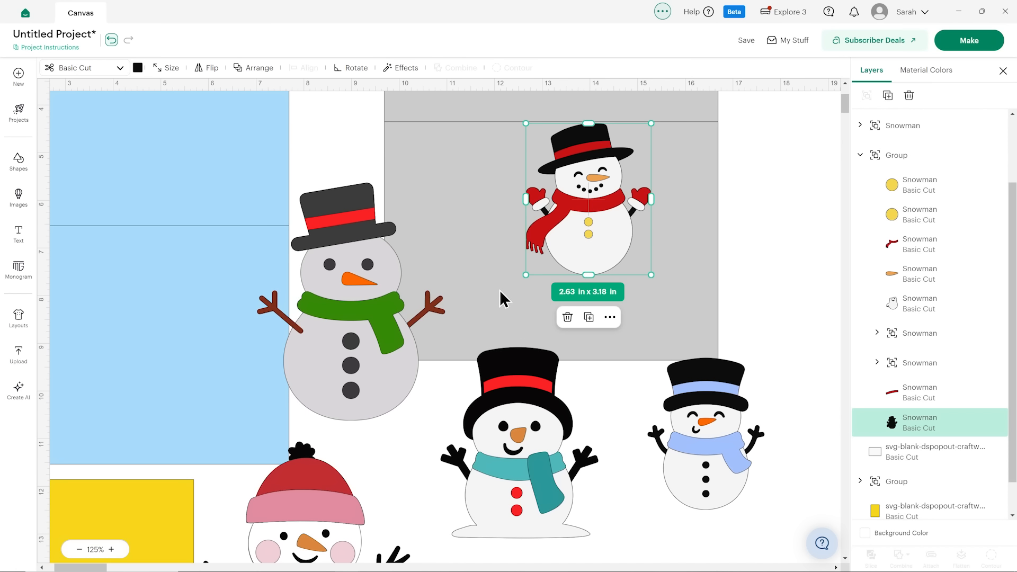
scroll(500, 290, up, 3)
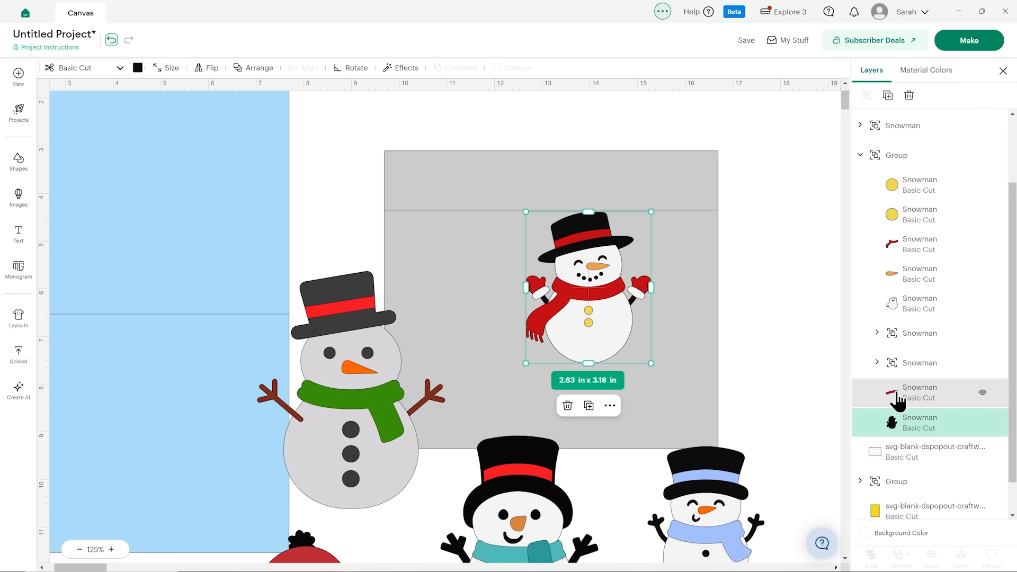
Examine the red-mitten snowman's smaller pieces layer by layer: mittens, white cuffs, carrot nose and yellow button.
click(876, 362)
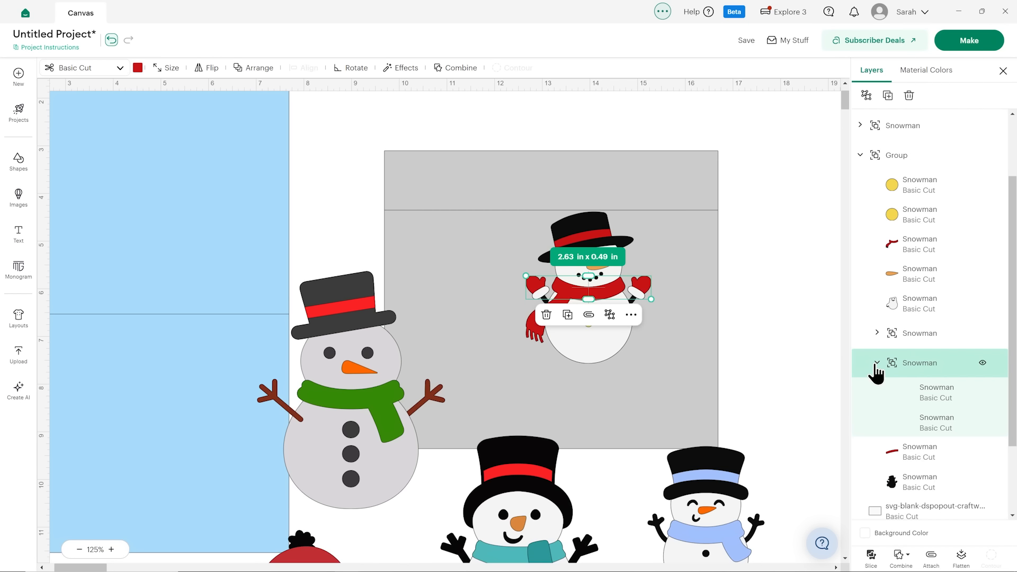
click(909, 400)
click(910, 422)
click(880, 336)
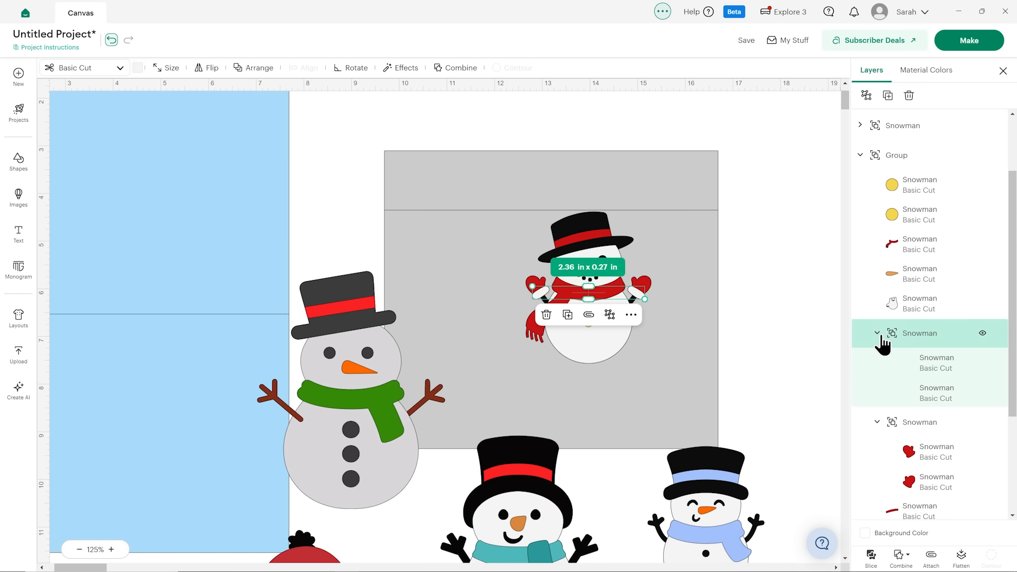
click(930, 363)
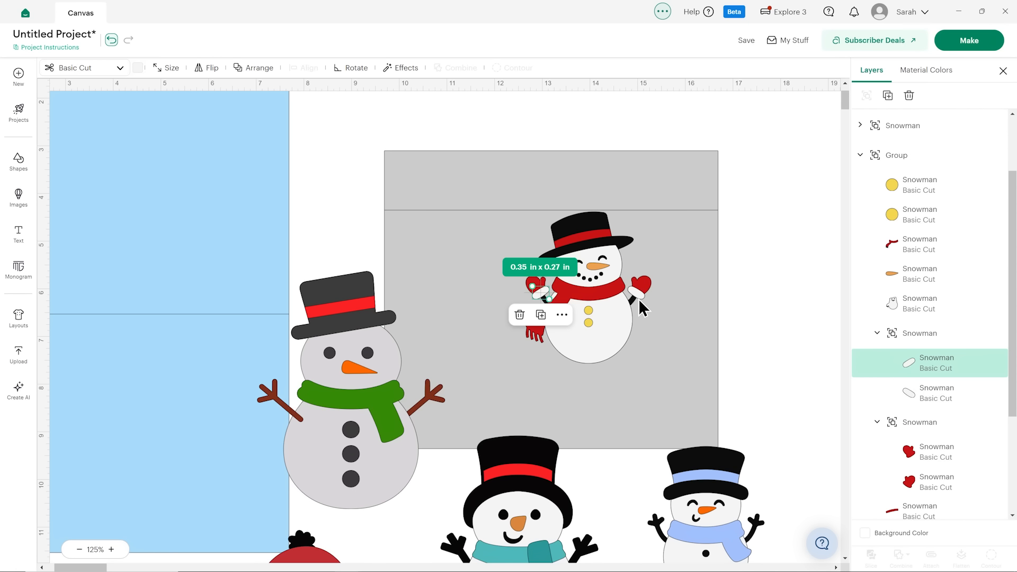
click(922, 280)
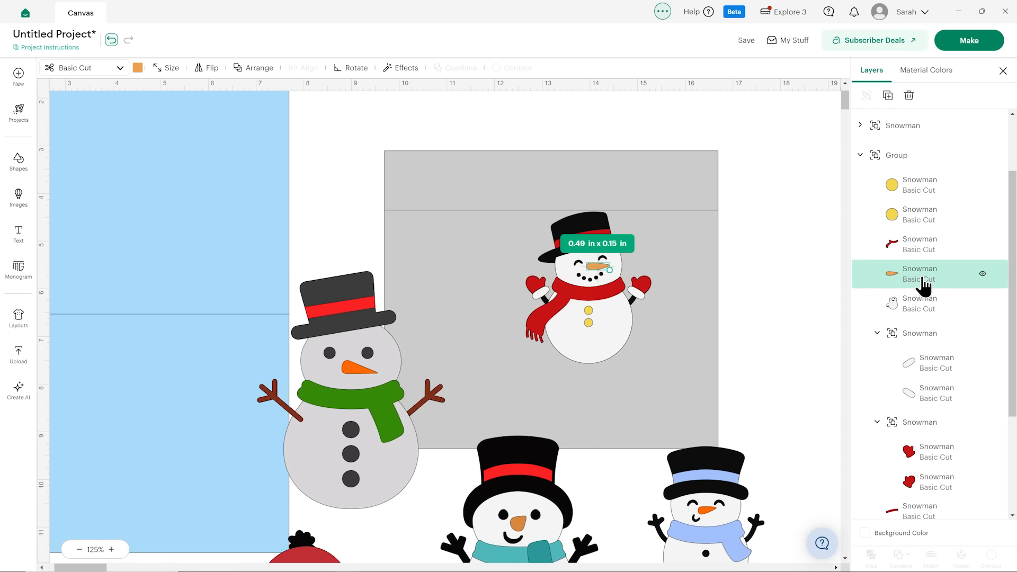
click(925, 225)
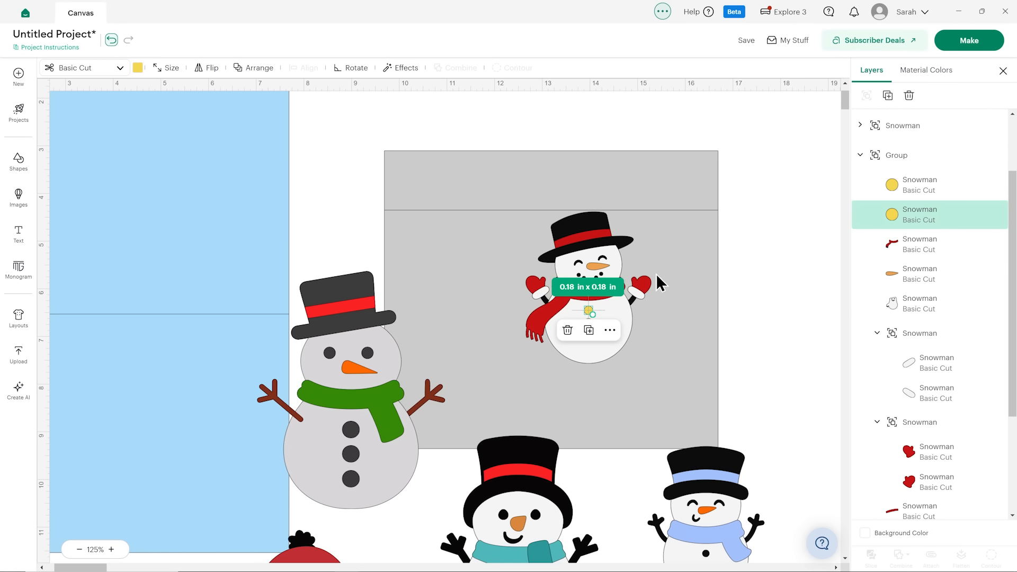
click(584, 263)
click(803, 291)
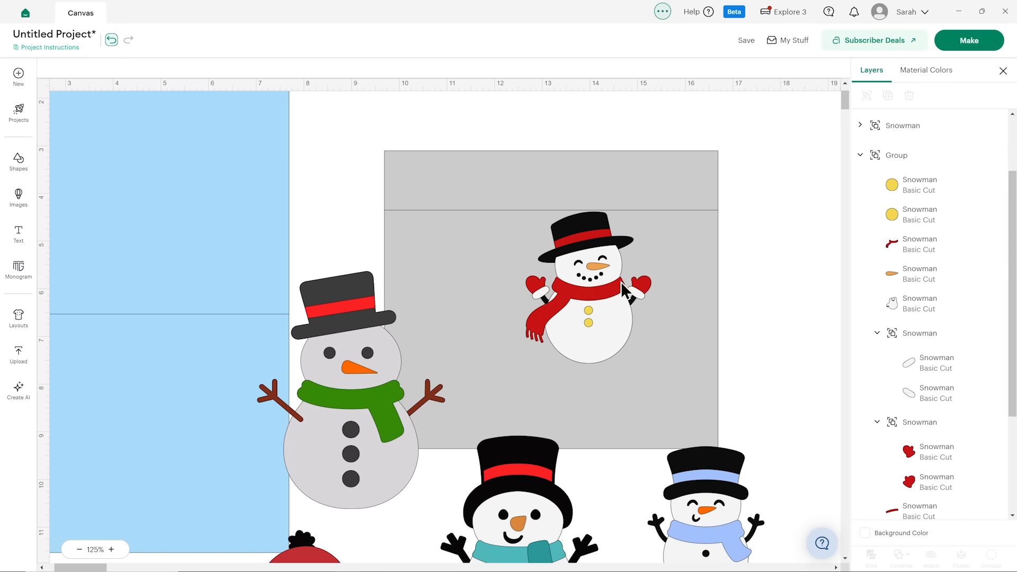
Move the red-mitten snowman back onto the blue panel, and hide and reshow its white body layer to reveal the black base.
scroll(604, 286, down, 3)
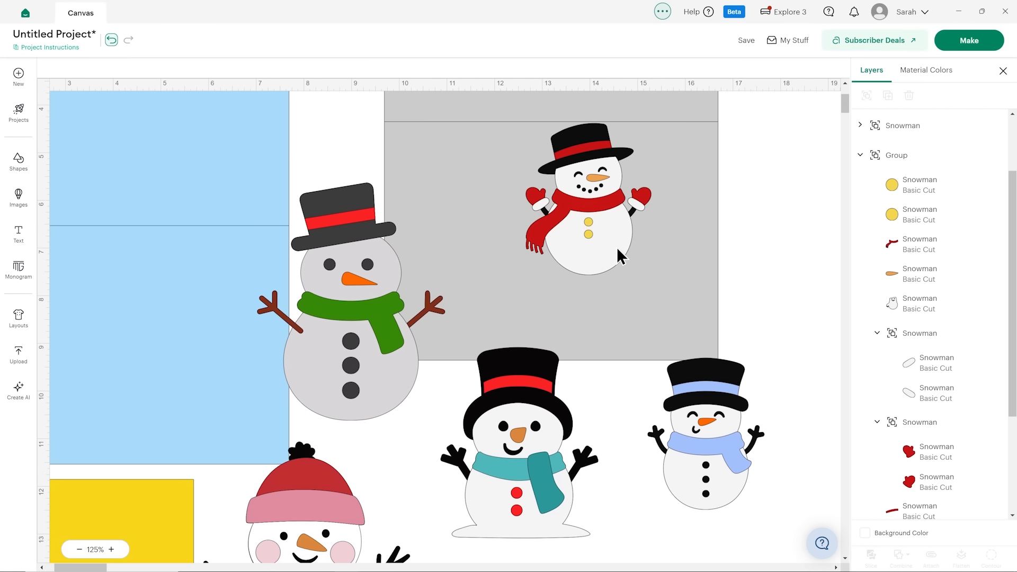
drag(799, 258, 157, 233)
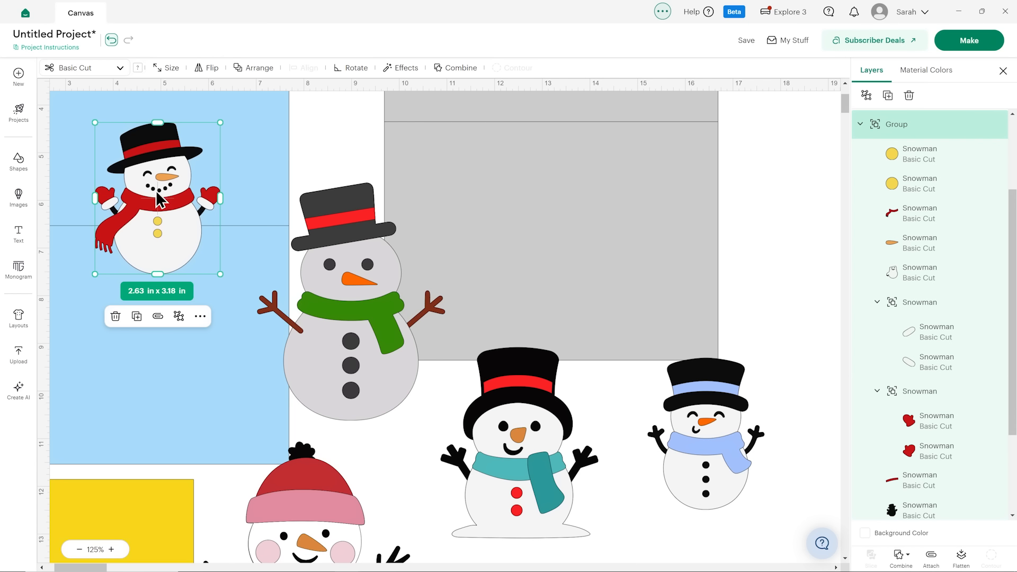
click(982, 272)
click(981, 273)
click(982, 273)
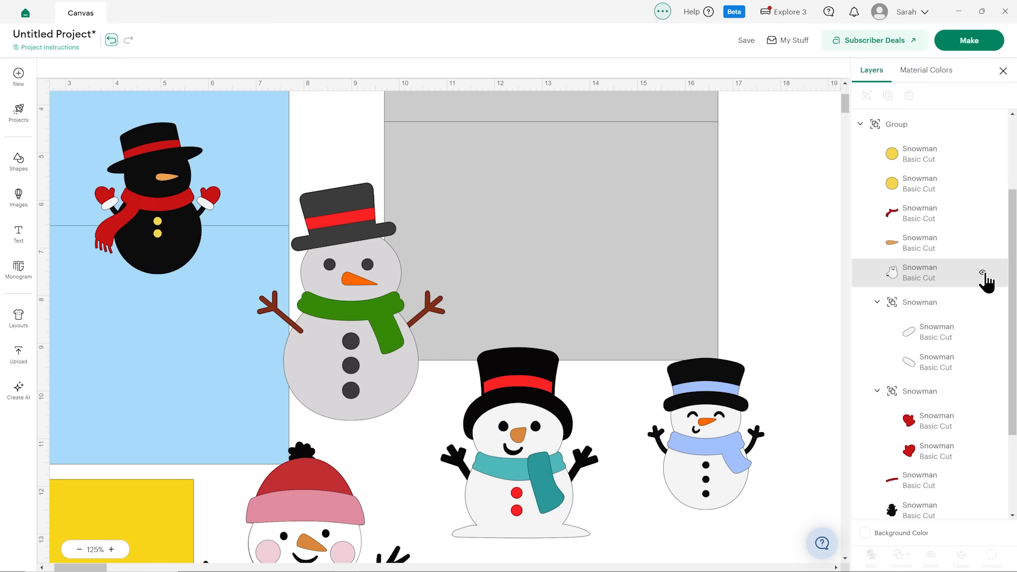
click(982, 273)
click(981, 272)
click(982, 272)
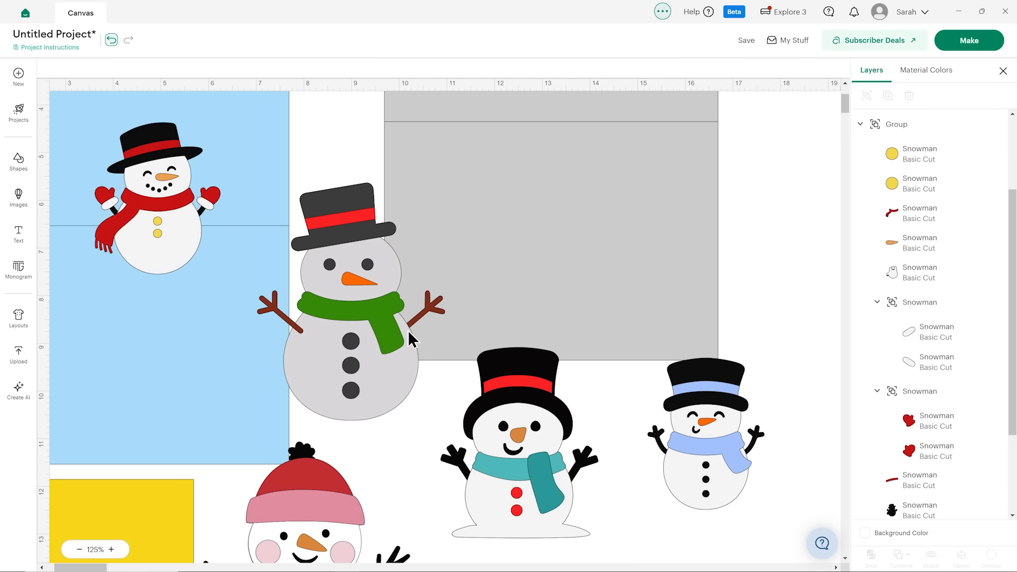
Nudge the grey green-scarfed snowman towards the grey panel and examine its body, arm, scarf, hat-and-button, hat-band and nose layers.
drag(407, 332, 437, 291)
click(860, 124)
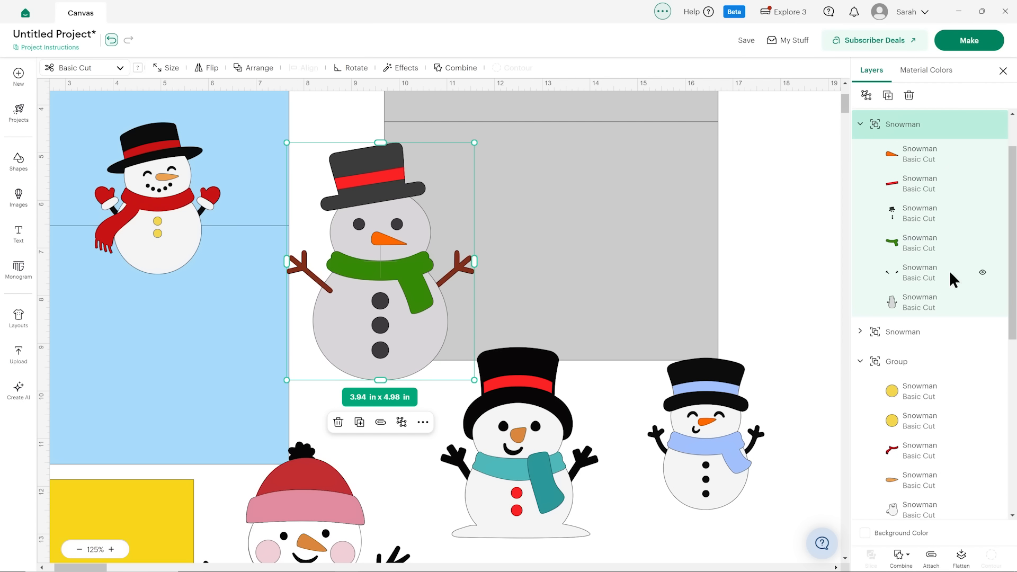
click(914, 305)
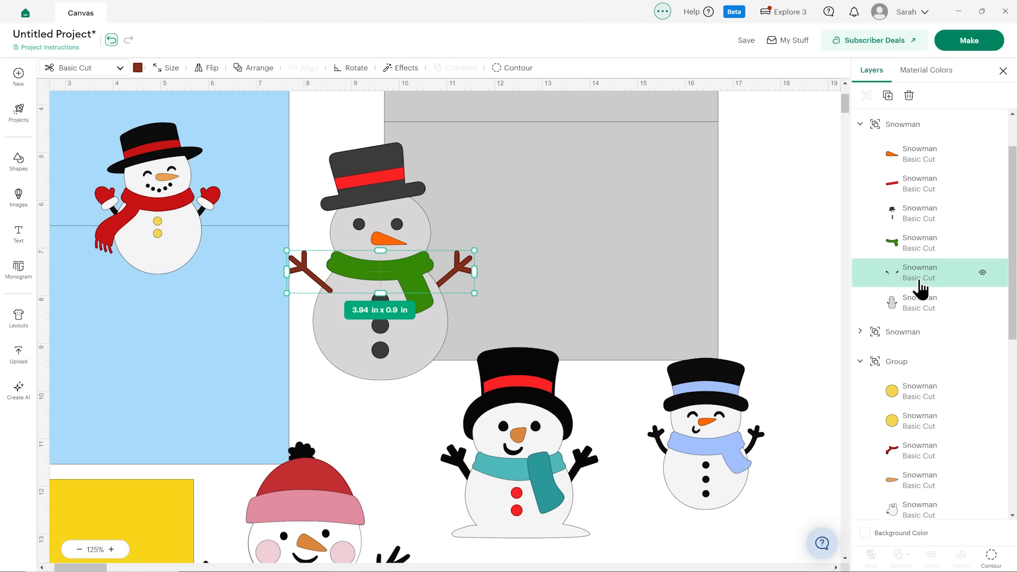
click(919, 246)
click(919, 221)
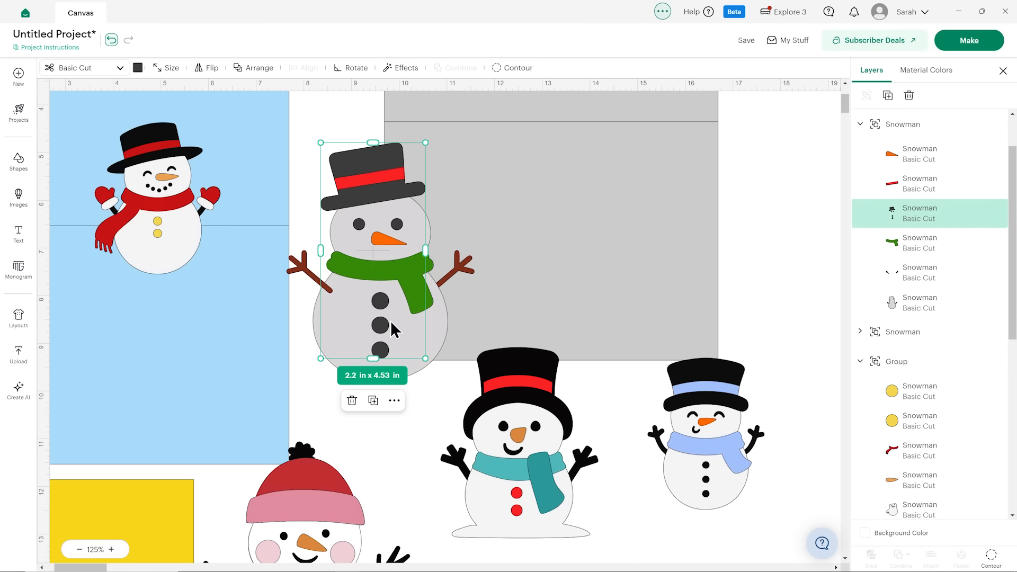
click(961, 185)
click(958, 164)
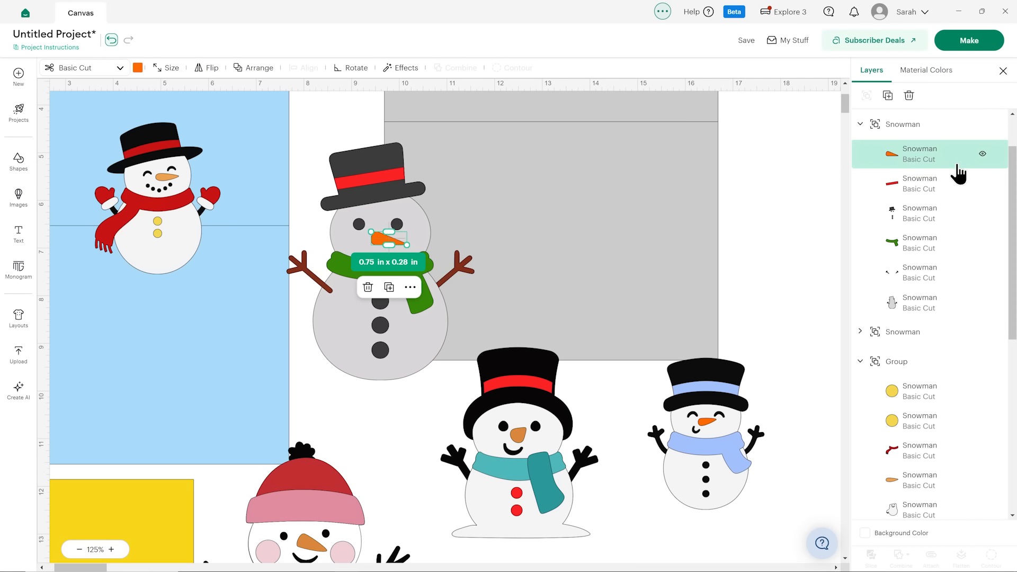
Delete the whole grey snowman with the green scarf from the canvas.
click(373, 179)
click(379, 411)
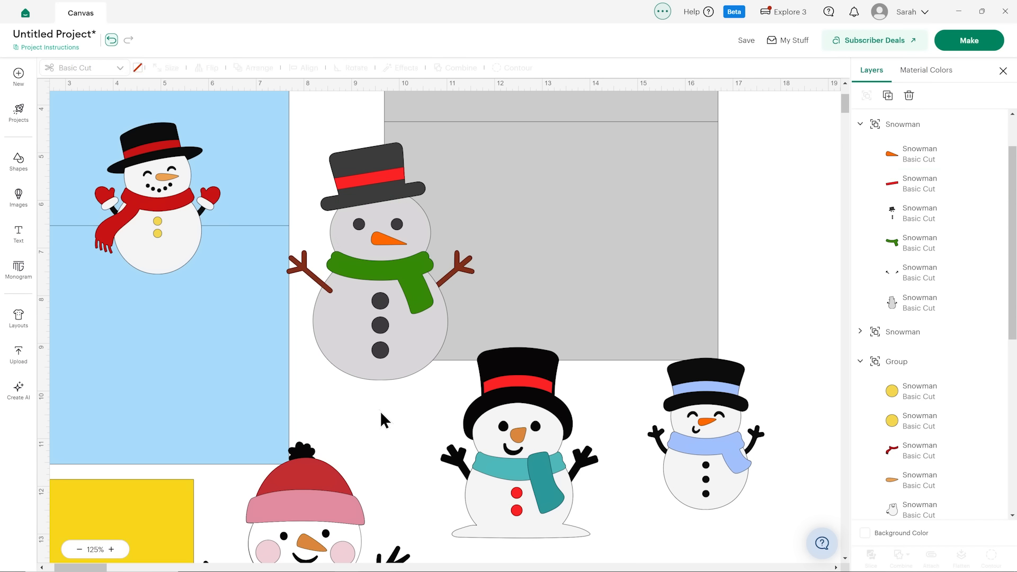
click(383, 339)
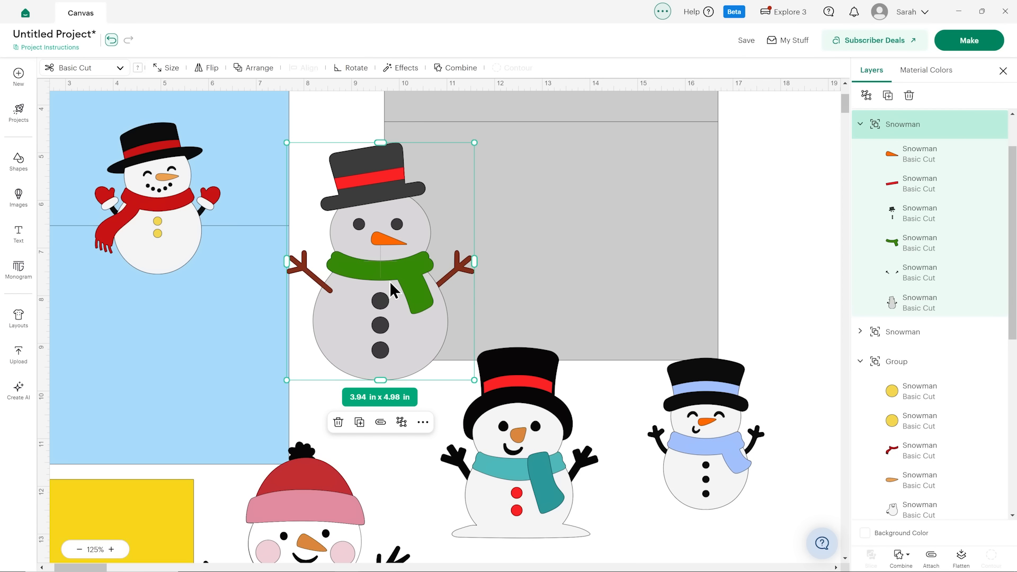
click(909, 95)
Expand the teal-scarf snowman's layers and examine its black base layer.
scroll(688, 222, down, 5)
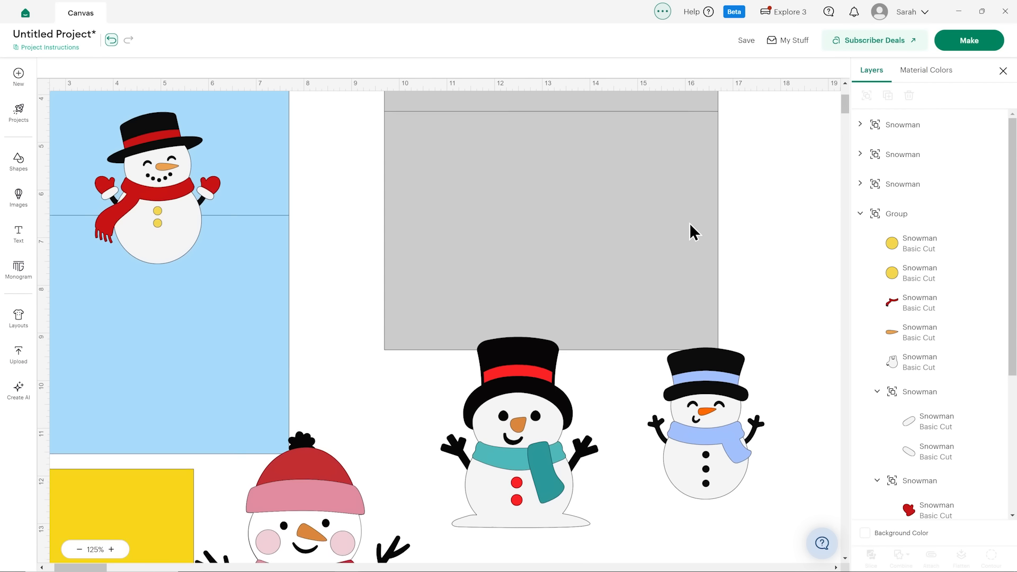
click(581, 289)
click(860, 154)
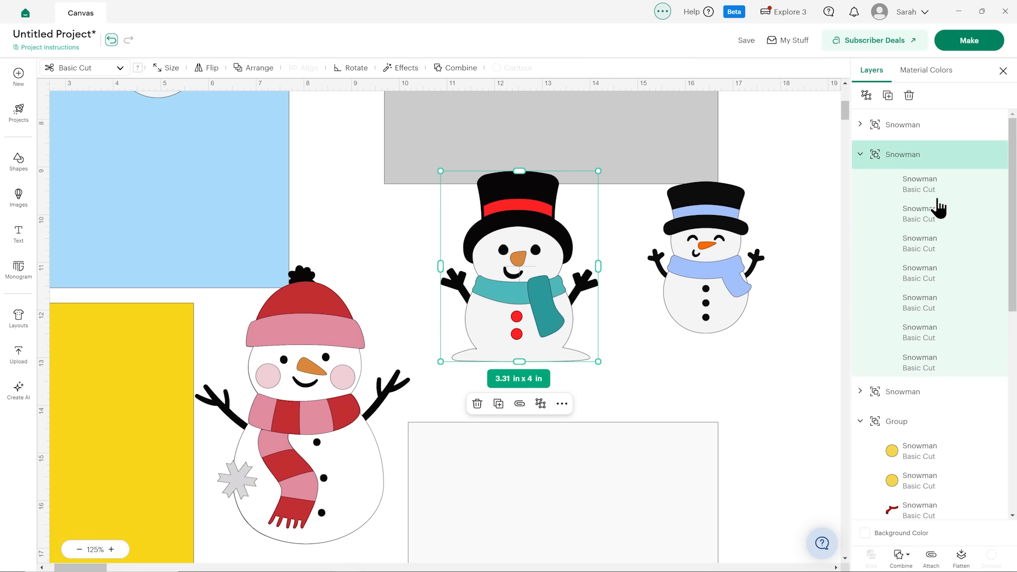
click(932, 365)
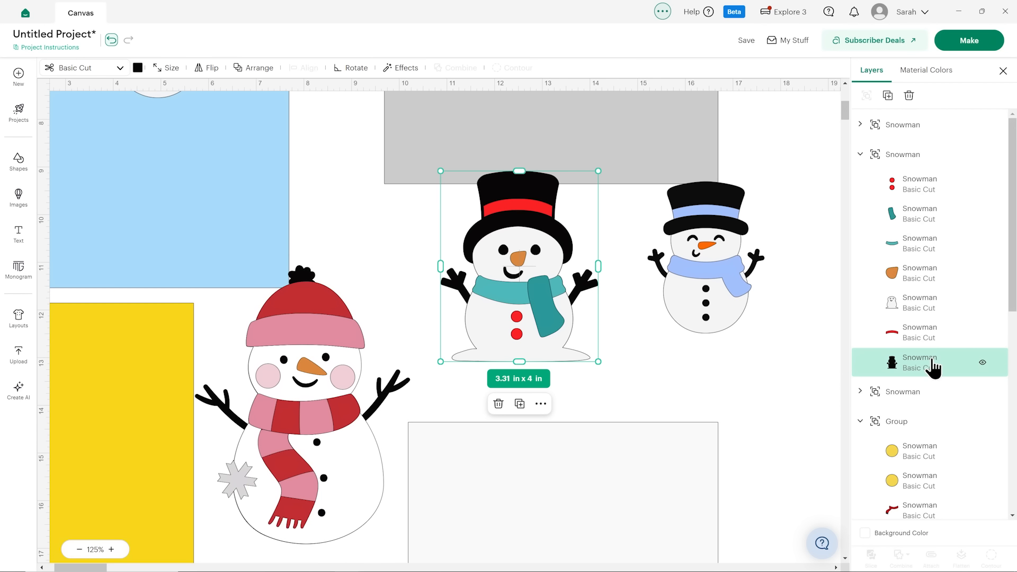
scroll(703, 341, up, 7)
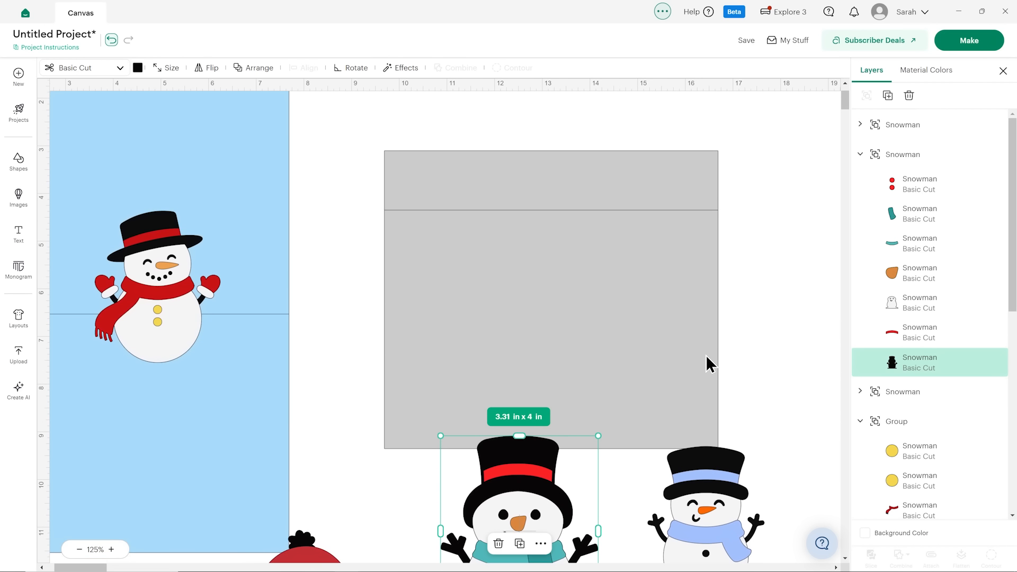
scroll(710, 361, down, 2)
scroll(709, 362, down, 5)
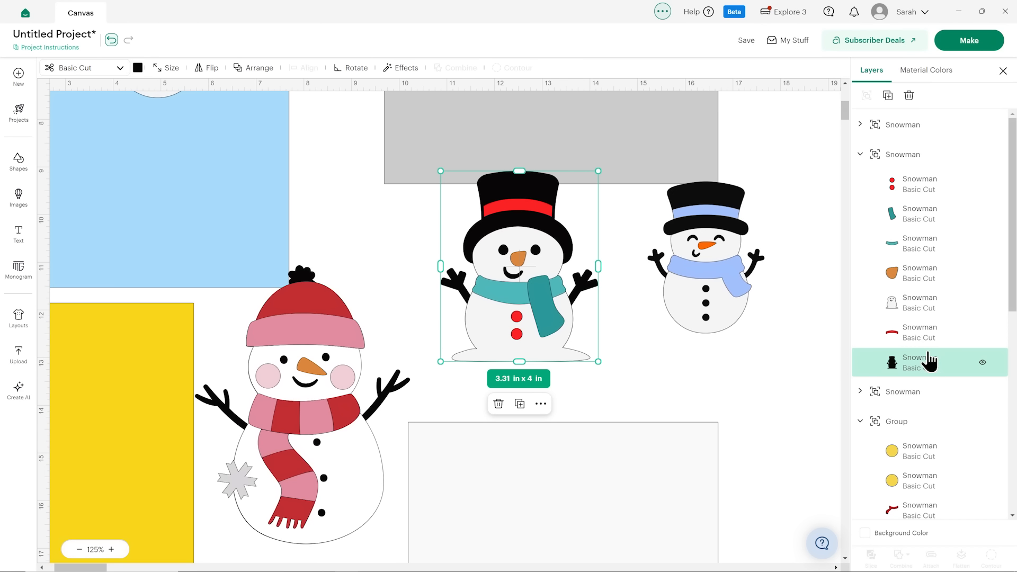
Examine the teal-scarf snowman's remaining layers in turn: hat band, white body, nose, scarf tail and red buttons.
click(924, 334)
click(922, 304)
click(918, 275)
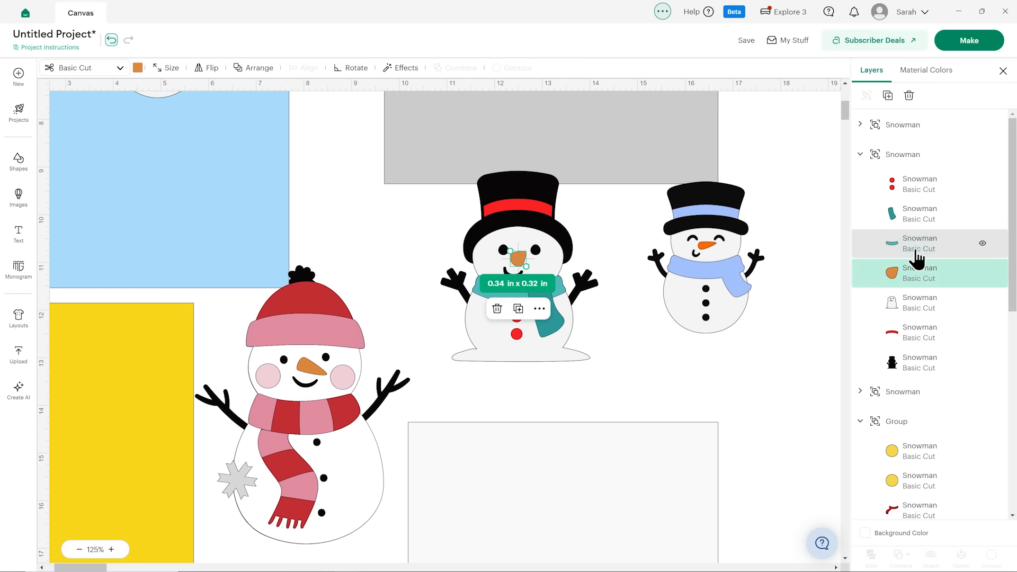
click(913, 219)
click(913, 187)
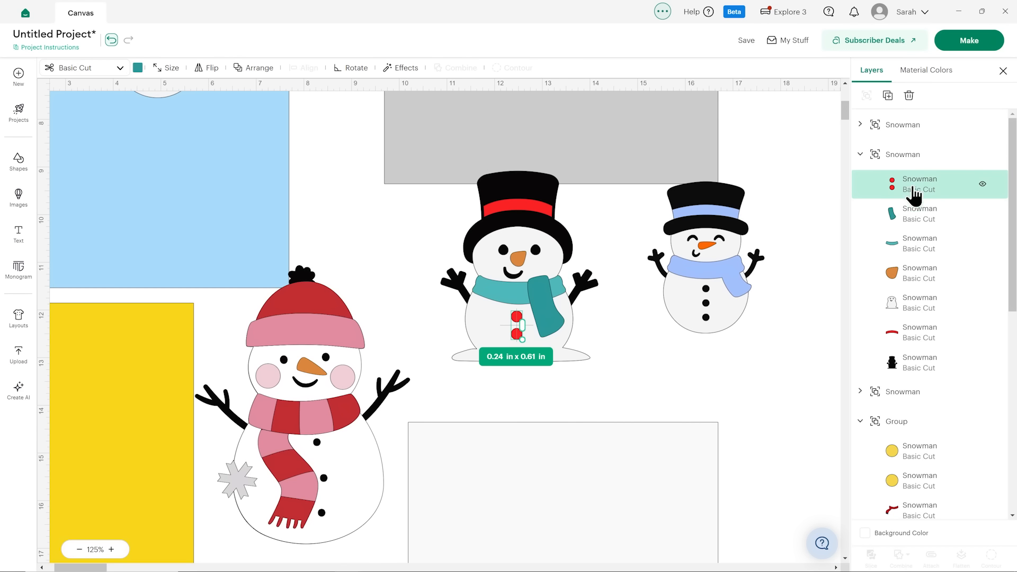
Pull the black base layer out from behind the teal-scarf snowman and place it on the grey panel.
click(536, 221)
scroll(533, 372, up, 4)
drag(535, 380, 526, 158)
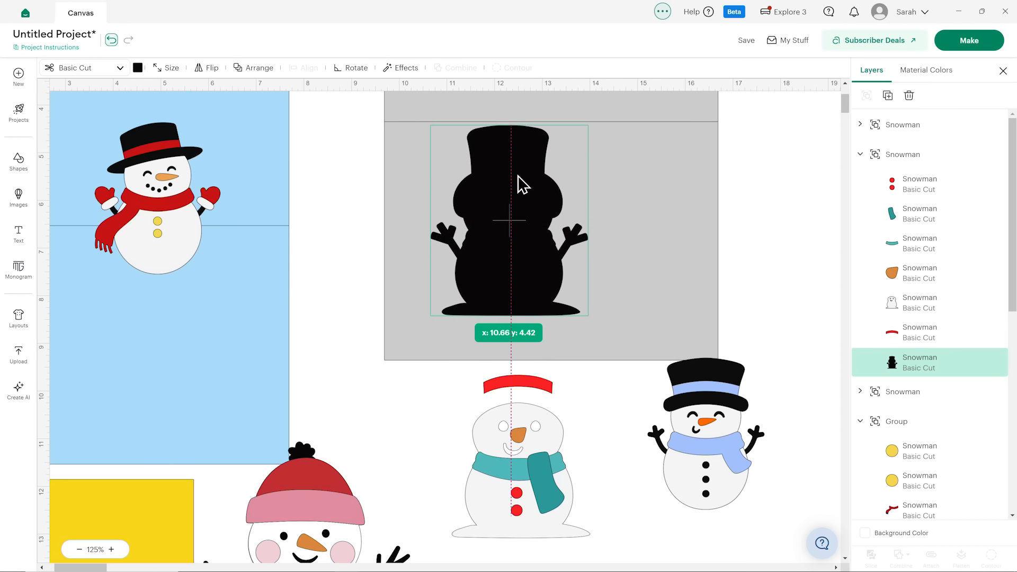
Undo the black base layer's move and place the whole teal-scarf snowman on the grey panel.
click(111, 39)
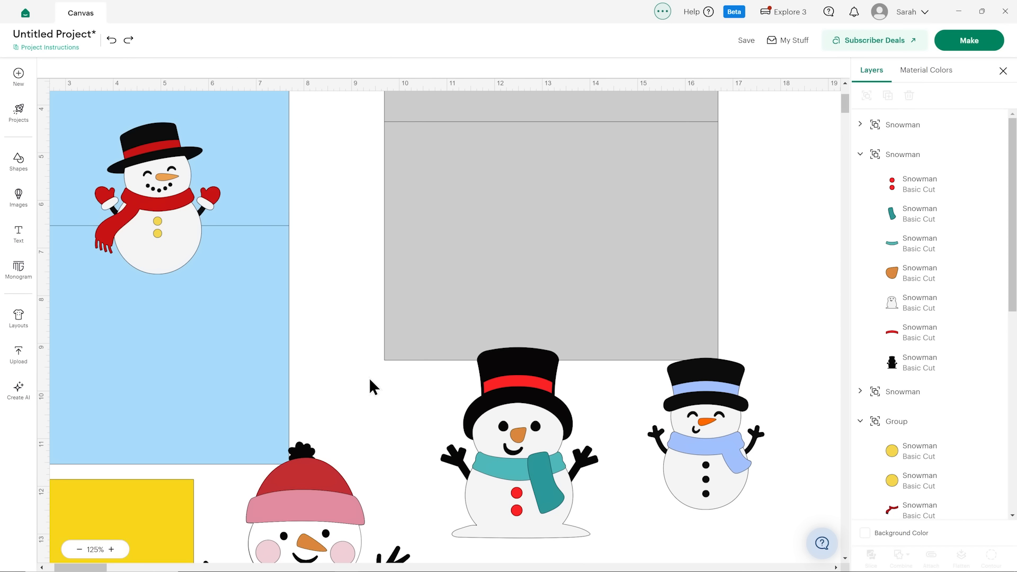
click(522, 500)
drag(522, 499, 492, 283)
scroll(504, 345, down, 4)
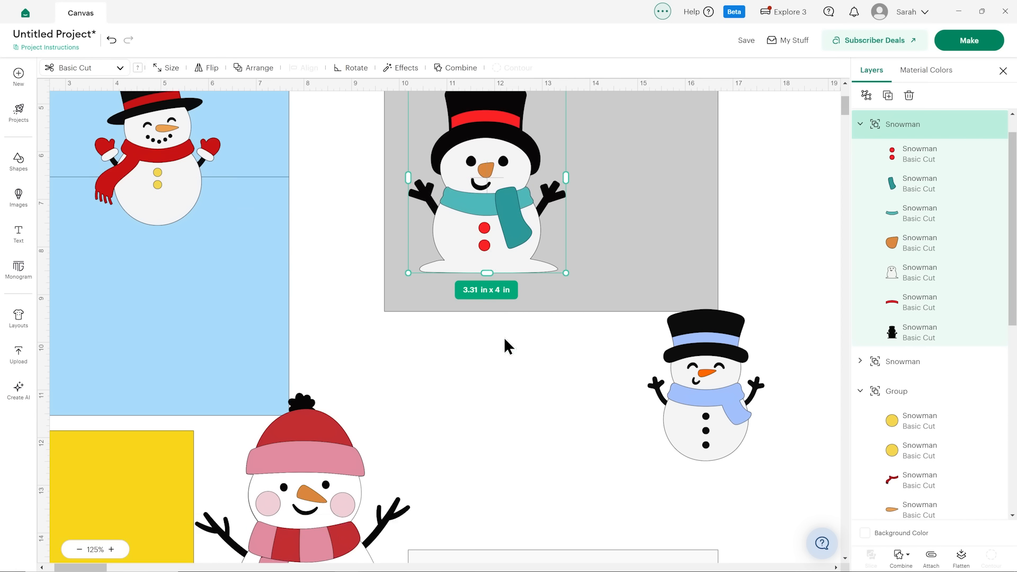
Expand the blue-scarf snowman's layers and examine its black base, orange nose and blue scarf-and-band layers.
click(698, 265)
click(860, 125)
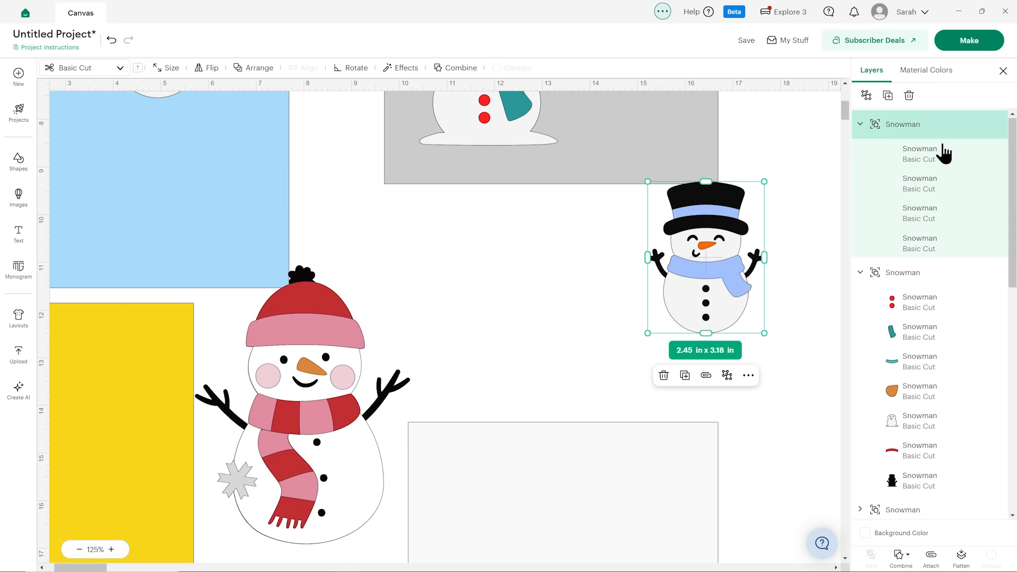
click(921, 245)
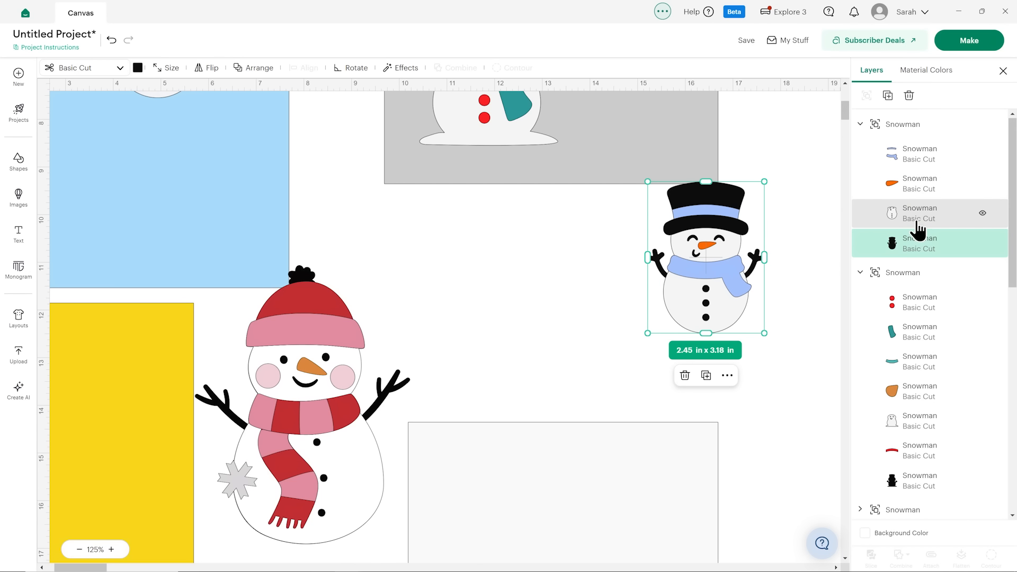
click(918, 188)
click(916, 159)
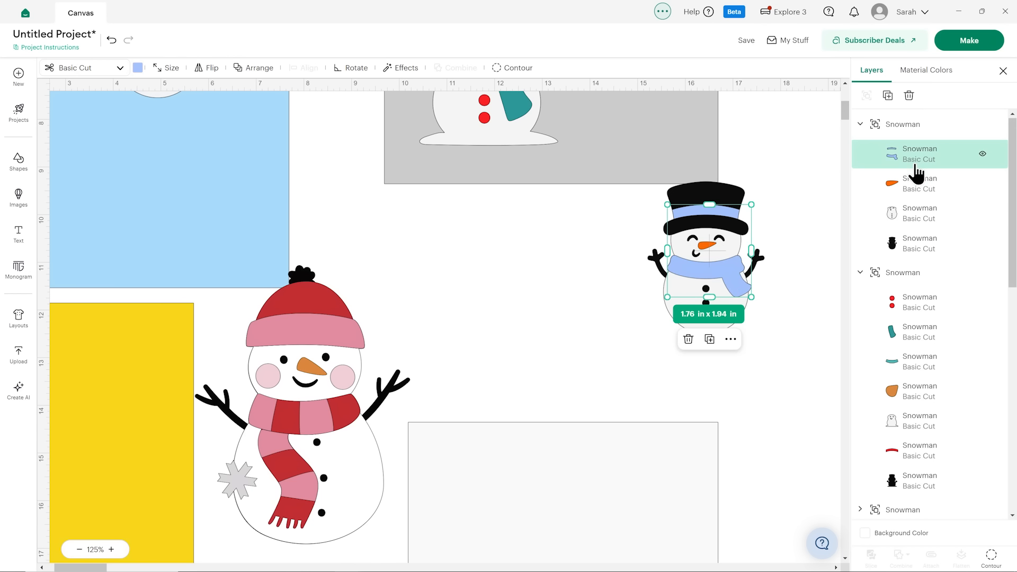
Place the blue-scarf snowman on the grey panel beside the teal-scarf snowman.
click(782, 329)
scroll(771, 351, up, 2)
click(720, 385)
drag(720, 385, 618, 191)
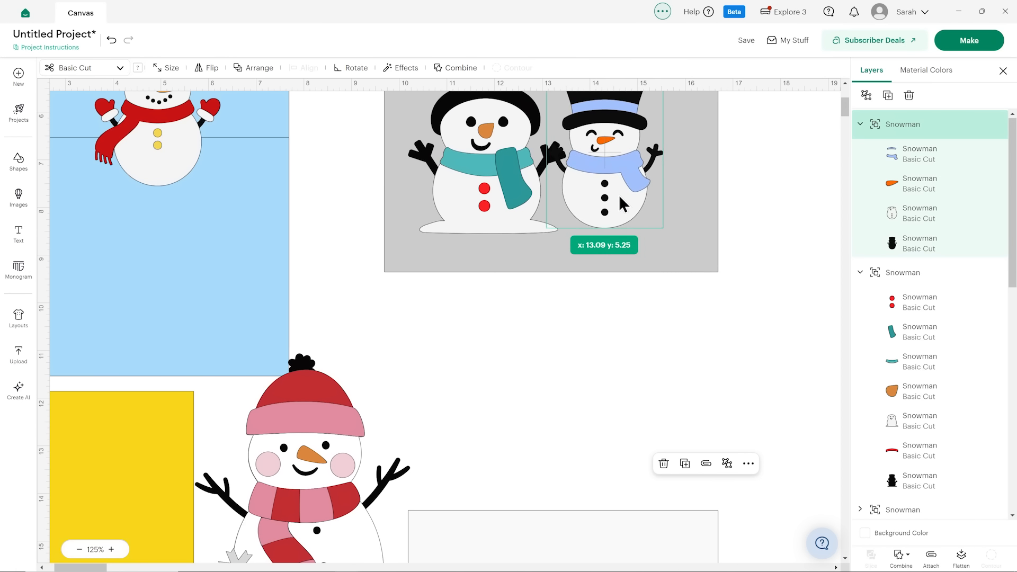
Move the striped-scarf snowman to the open area below the grey panel and expand its layers.
drag(312, 466, 529, 412)
scroll(529, 411, down, 2)
scroll(918, 344, down, 3)
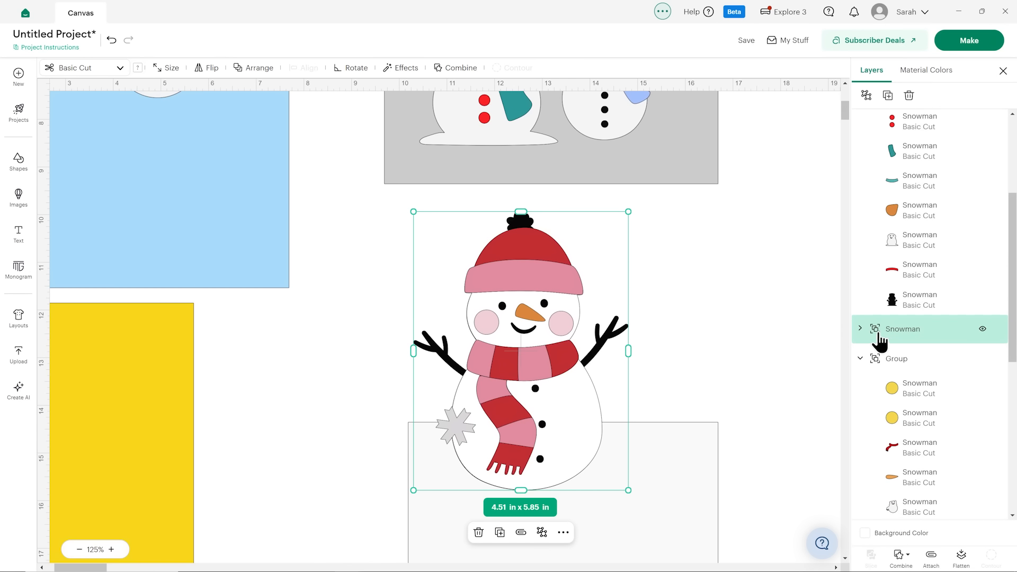
click(859, 329)
scroll(911, 326, down, 3)
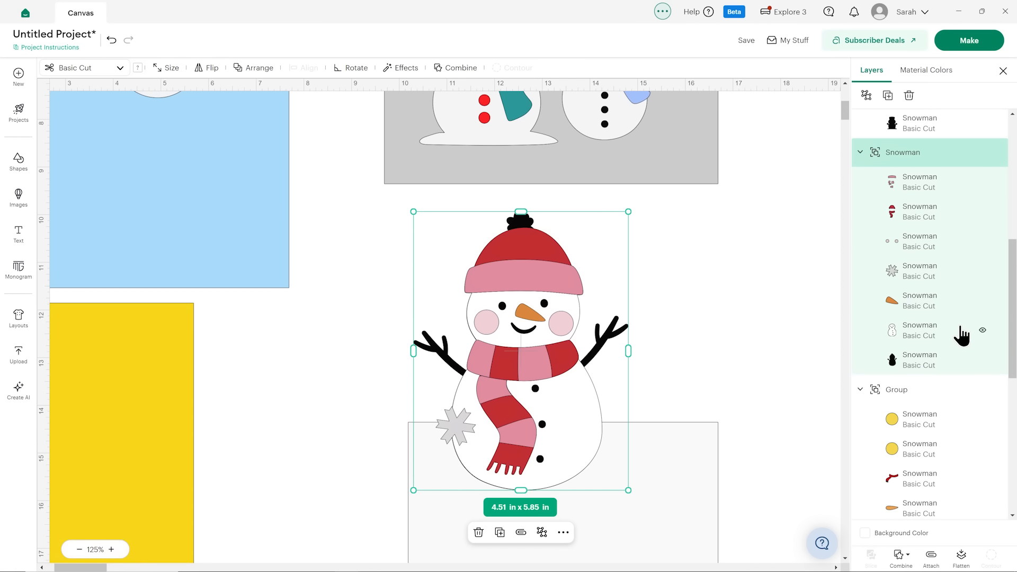
Examine the striped-scarf snowman's layers in turn: black base, nose, snowflake, cheeks, red pieces and pink pieces.
click(955, 361)
click(930, 336)
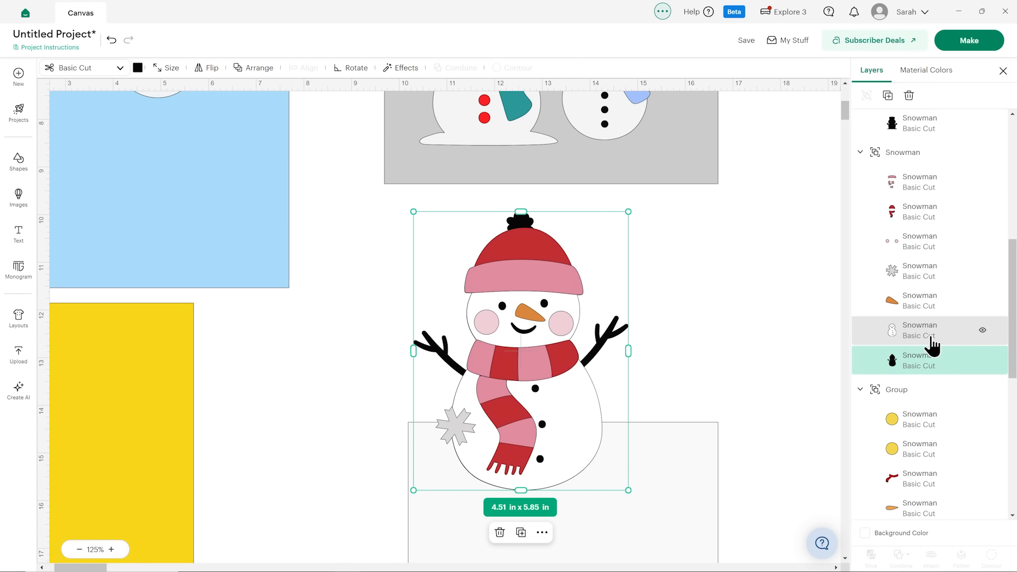
click(927, 303)
click(919, 274)
click(909, 245)
click(906, 216)
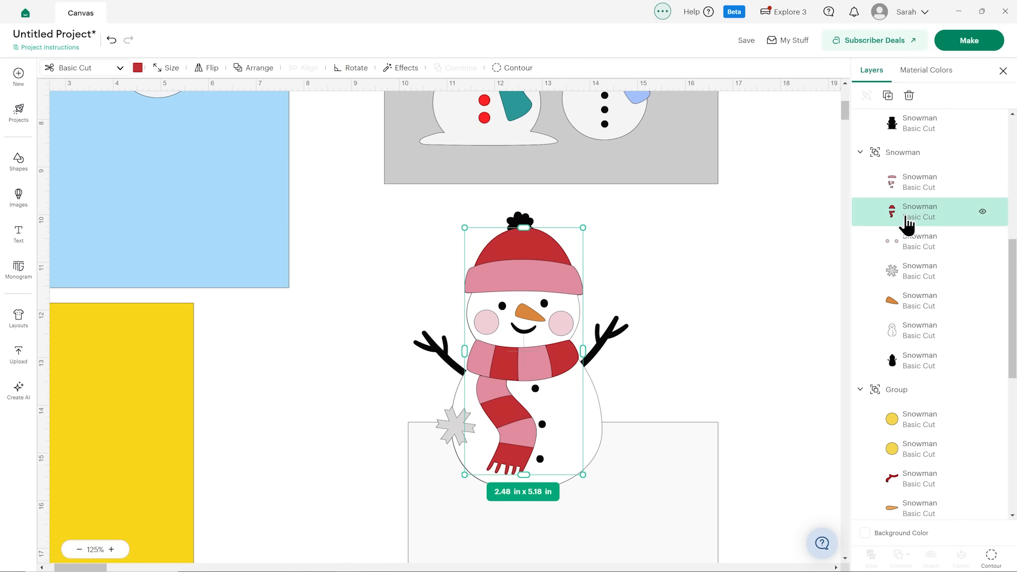
click(906, 190)
click(909, 160)
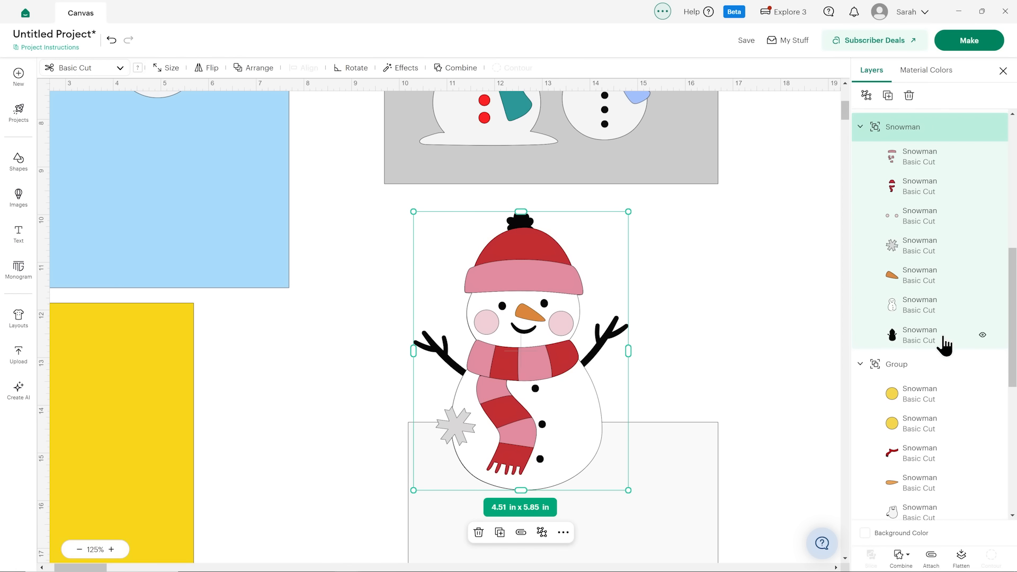
scroll(944, 347, up, 1)
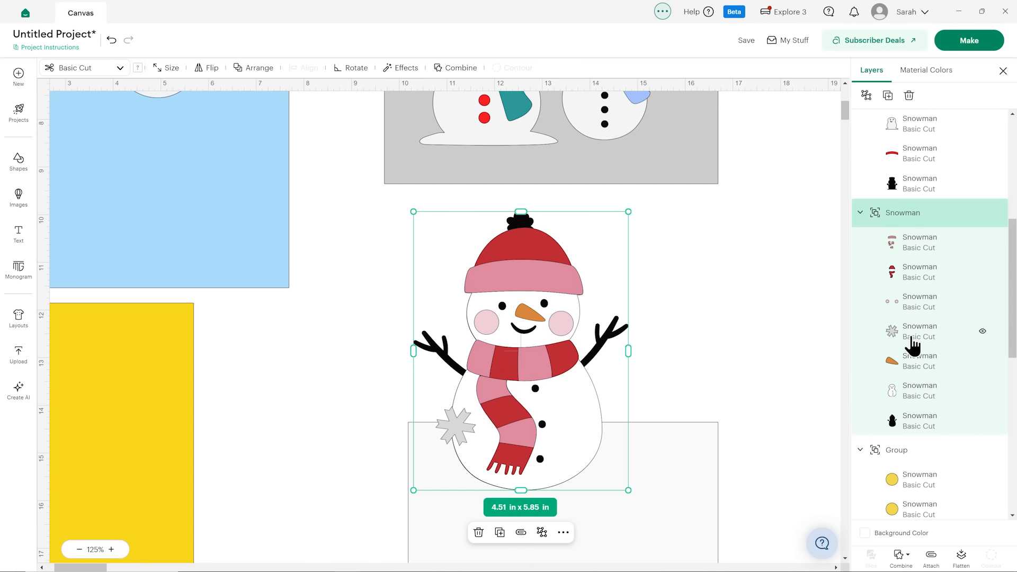
Move the striped-scarf snowman aside next to the yellow panel and delete it from the canvas.
drag(569, 337, 320, 322)
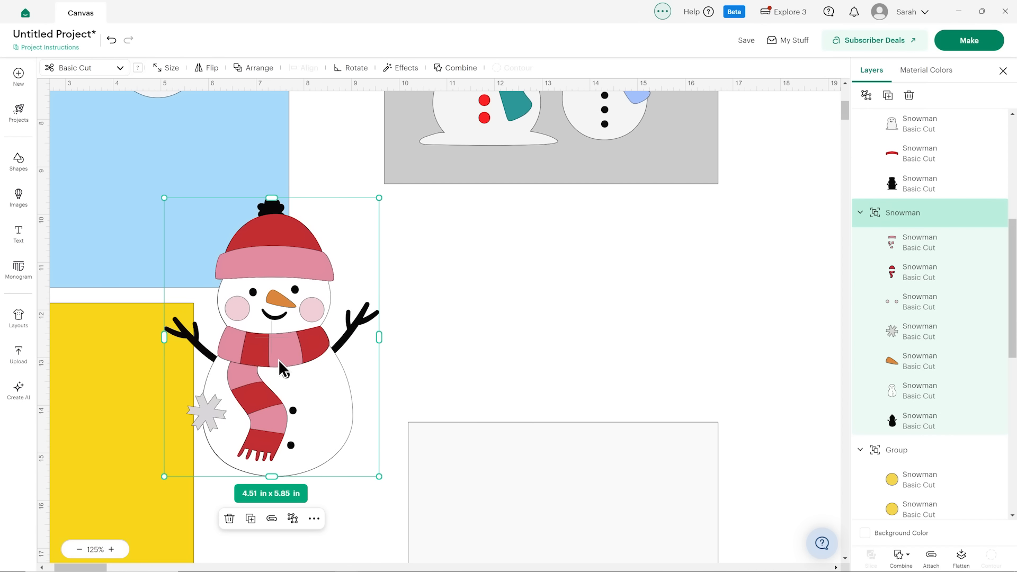
drag(281, 365, 317, 367)
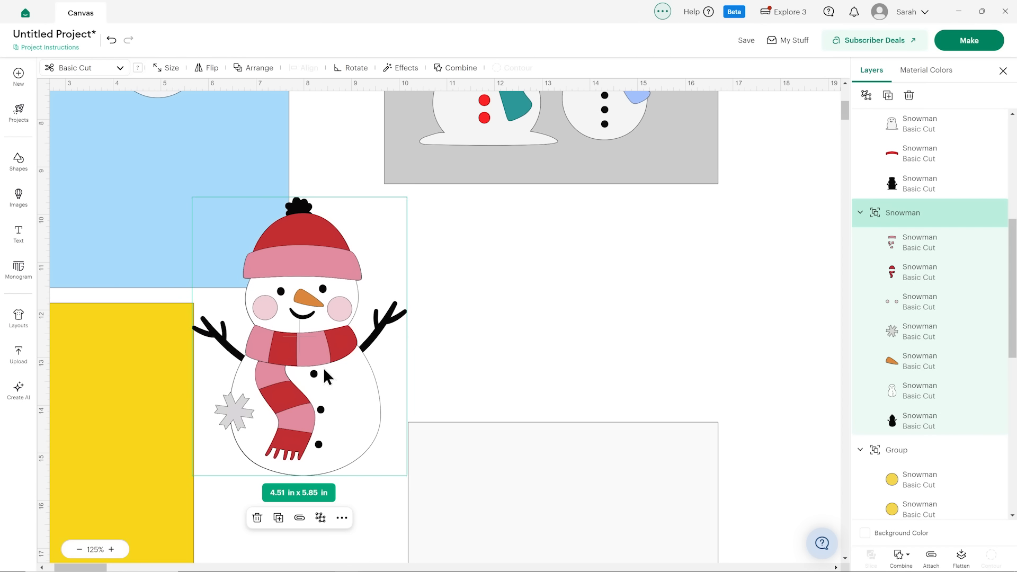
key(ctrl+z)
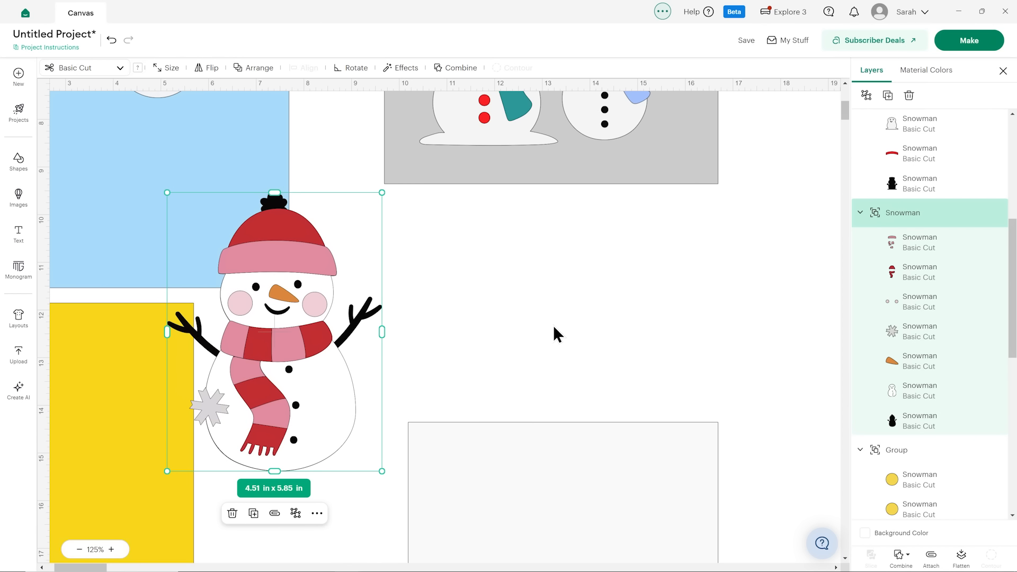
scroll(576, 351, up, 5)
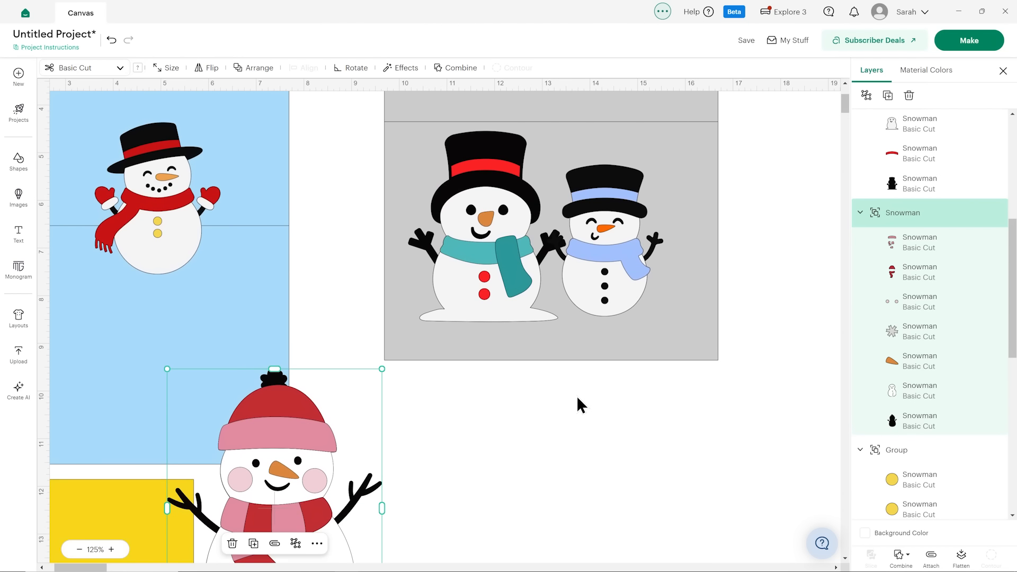
scroll(578, 404, down, 5)
drag(308, 344, 328, 334)
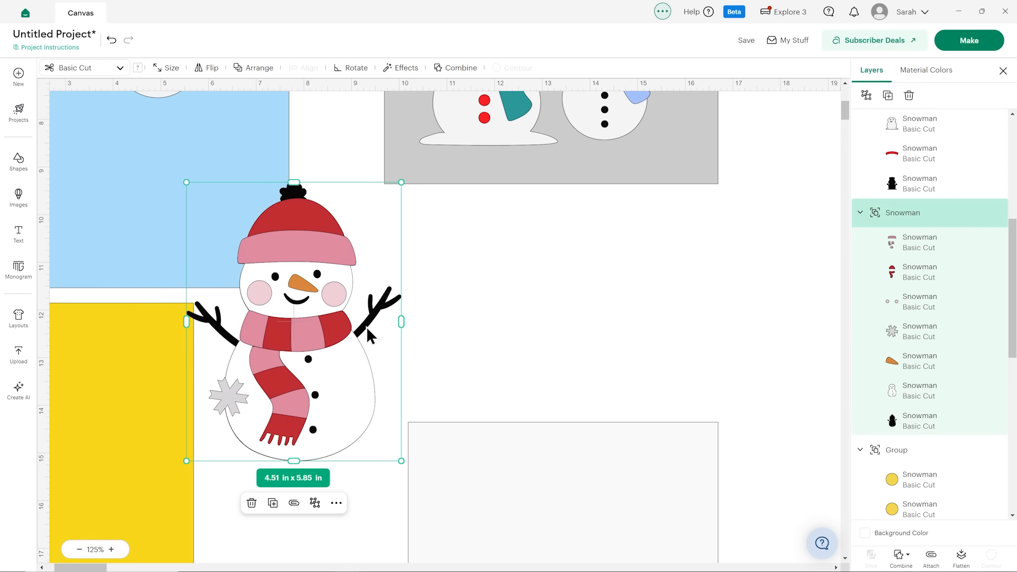
key(Delete)
Move both snowmen to the grey panel's upper edge, with the blue-scarf one left of the teal-scarf one.
scroll(424, 316, up, 5)
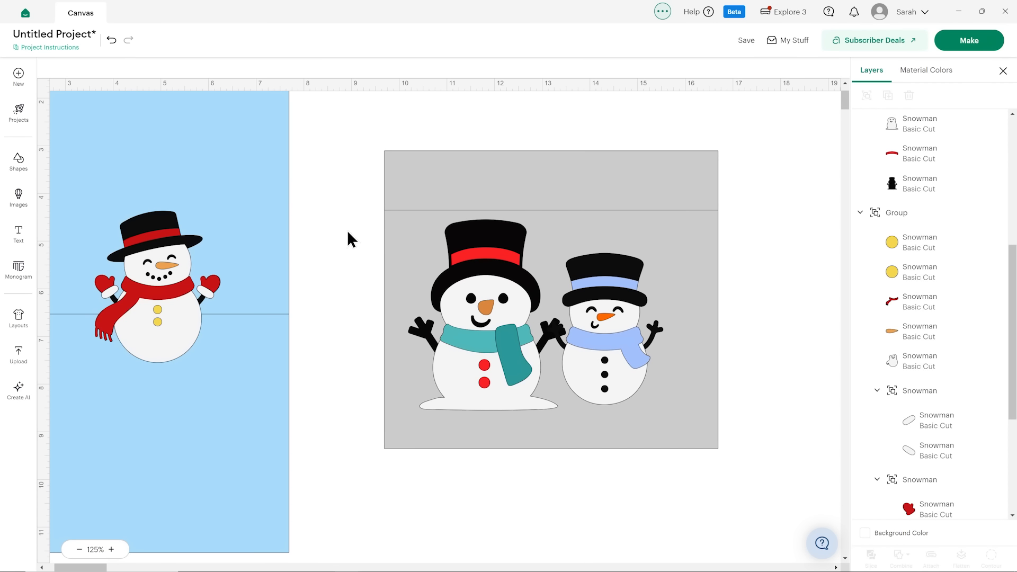
scroll(454, 415, up, 2)
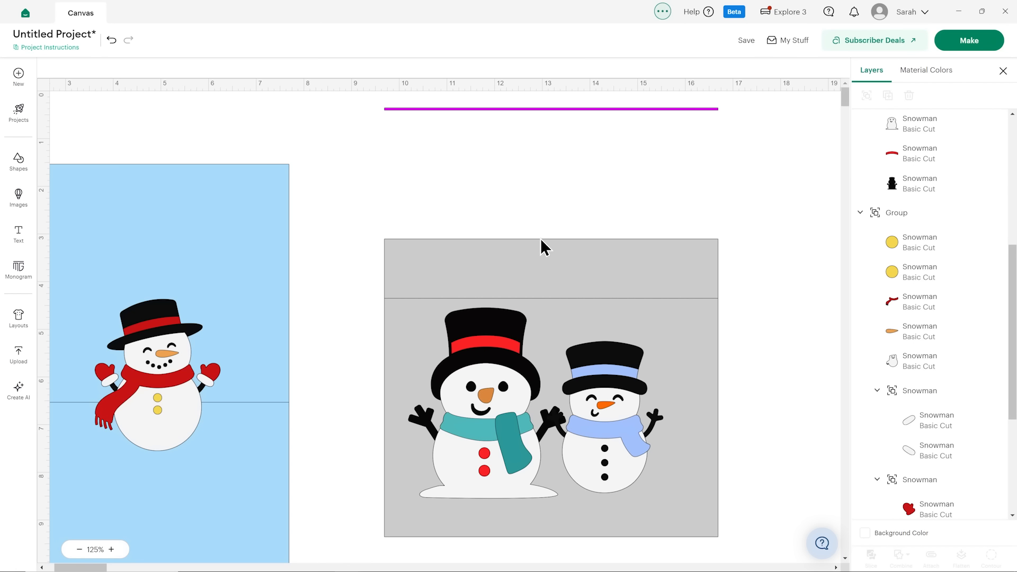
drag(610, 434, 483, 236)
drag(499, 415, 650, 199)
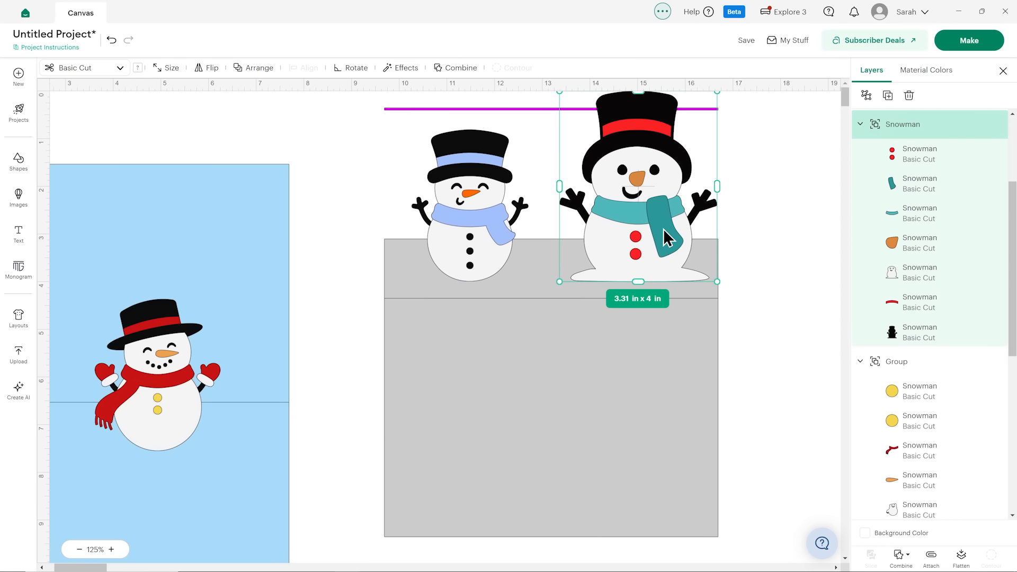
Shrink the teal-scarf snowman to about the blue-scarf snowman's height and space the two along the grey panel's upper edge.
drag(715, 279, 698, 259)
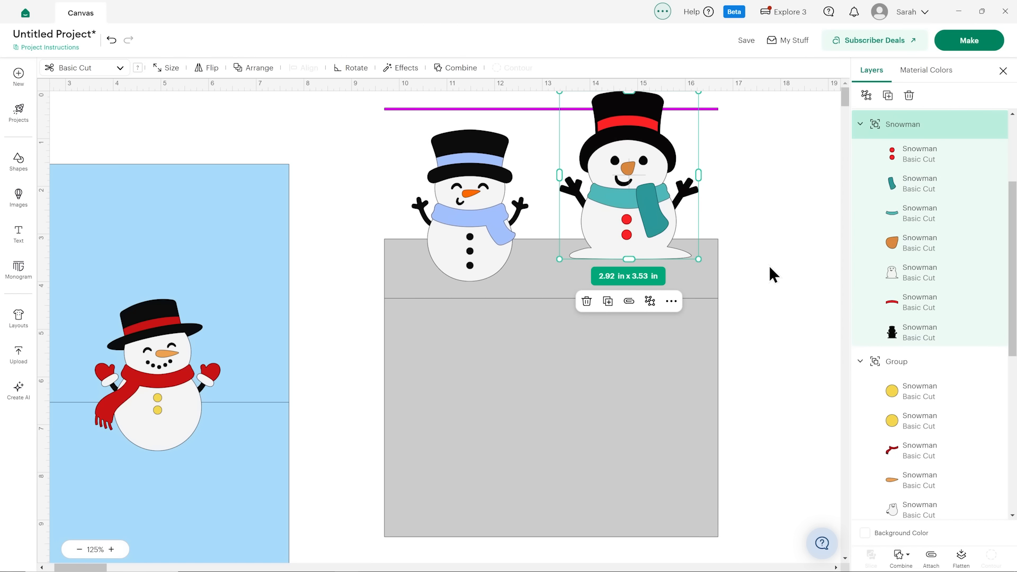
drag(628, 223, 634, 244)
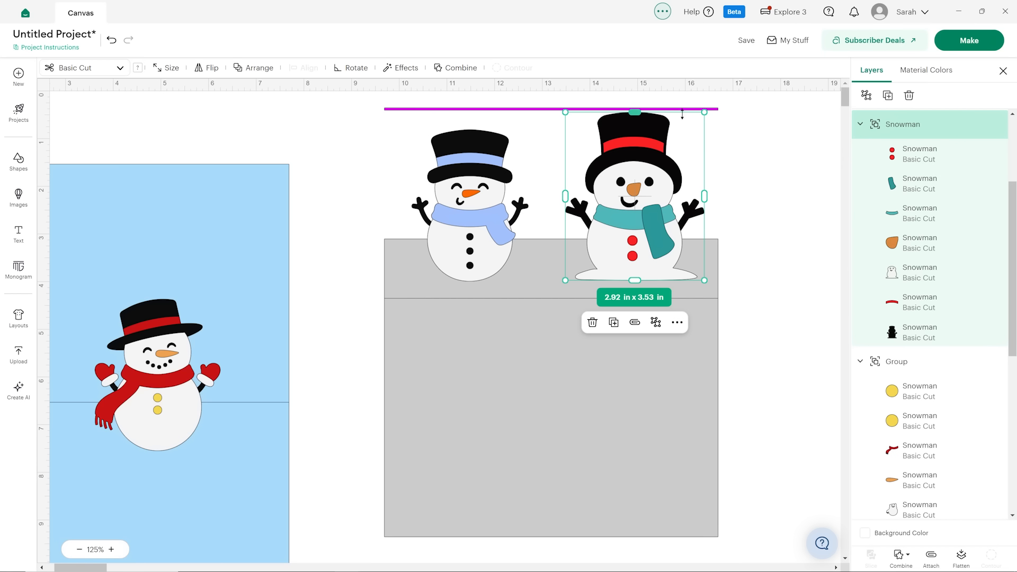
drag(703, 106, 687, 128)
drag(632, 209, 650, 209)
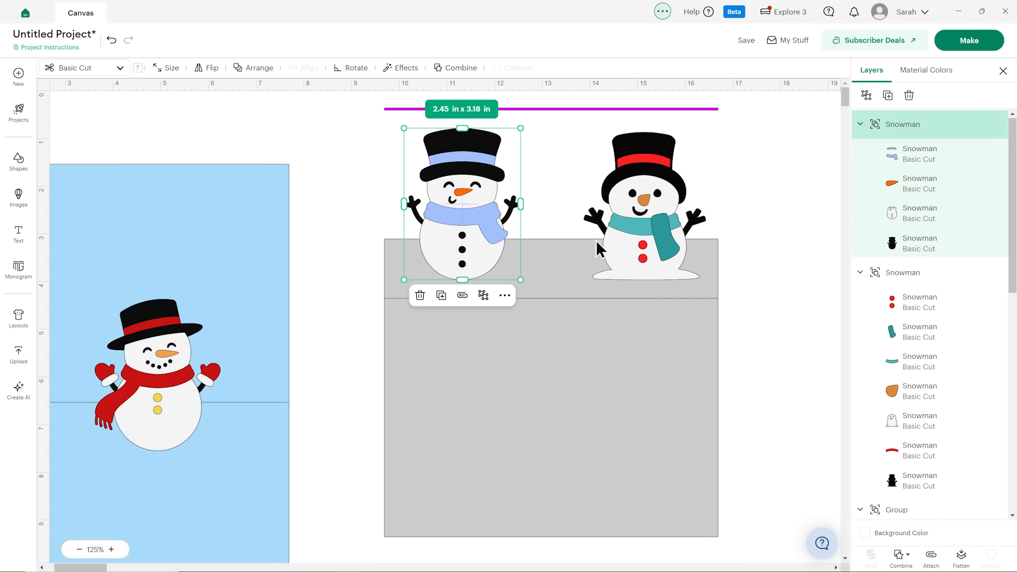
Position a robin image on the grey panel below the two snowmen.
scroll(942, 279, down, 10)
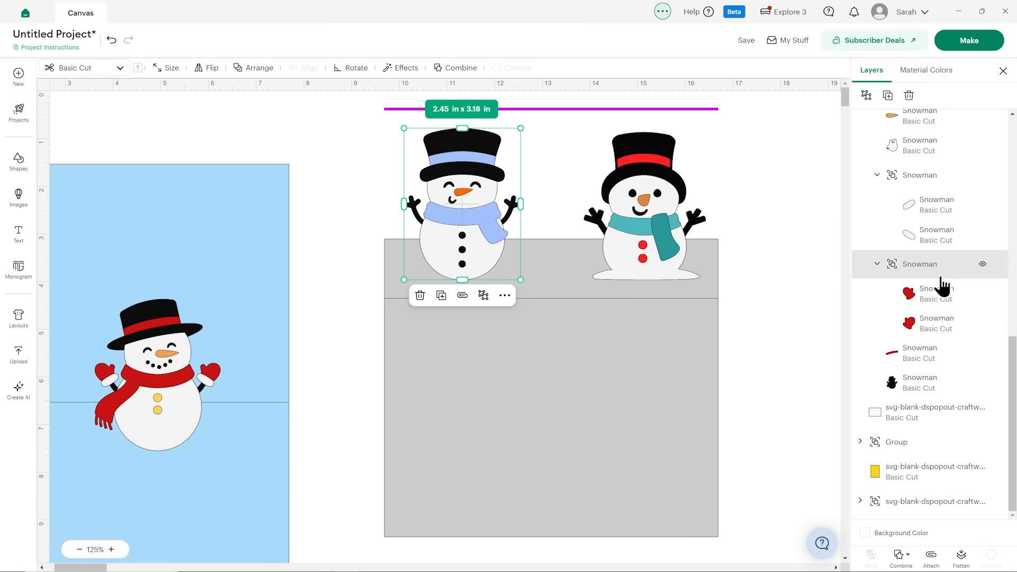
scroll(905, 288, up, 8)
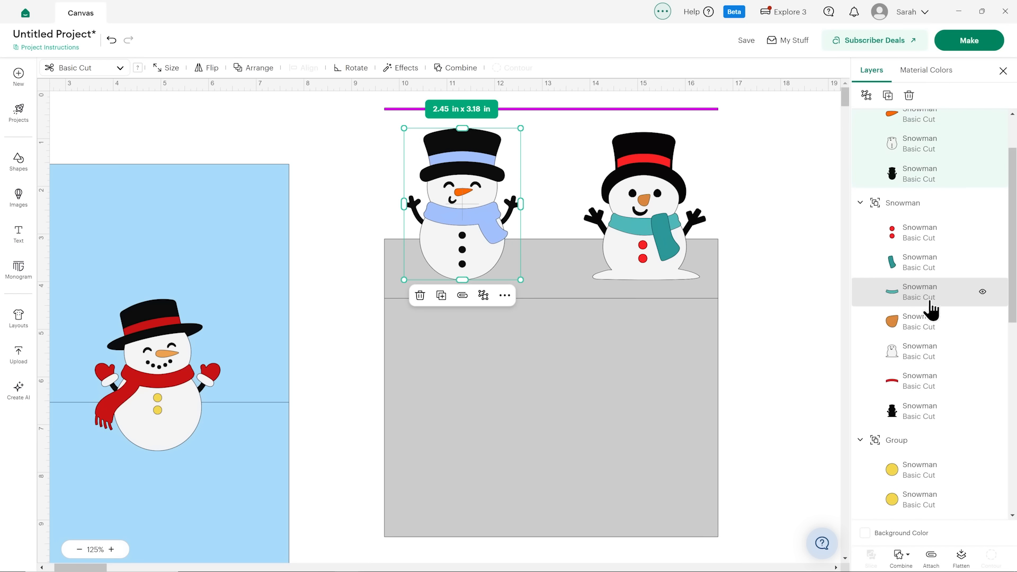
scroll(936, 212, up, 2)
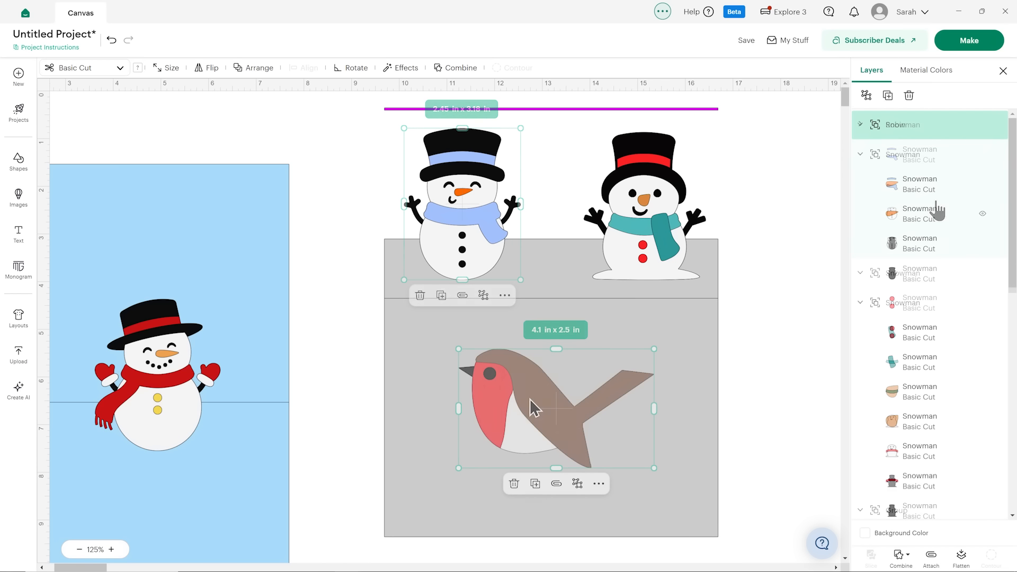
drag(530, 400, 547, 390)
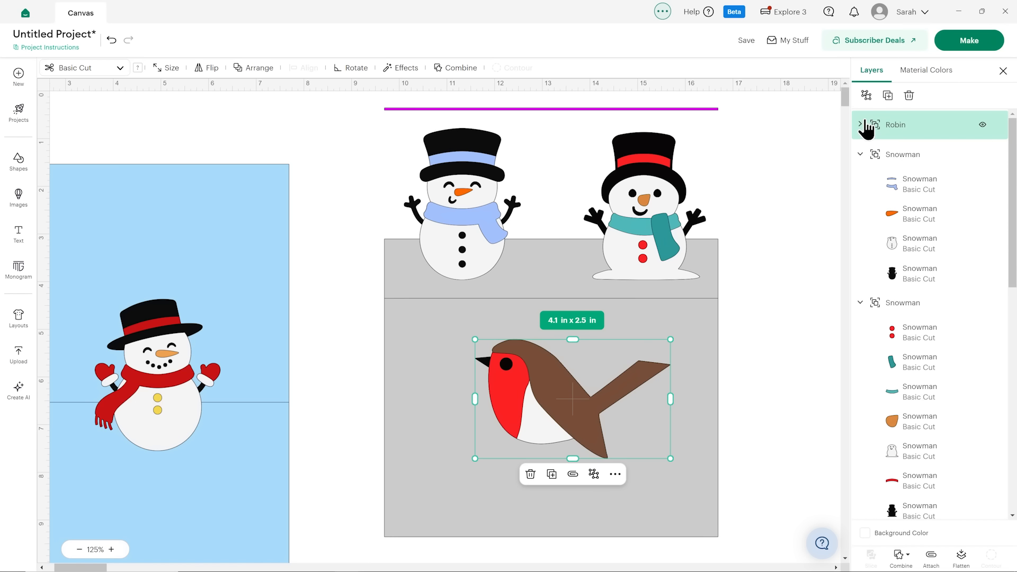
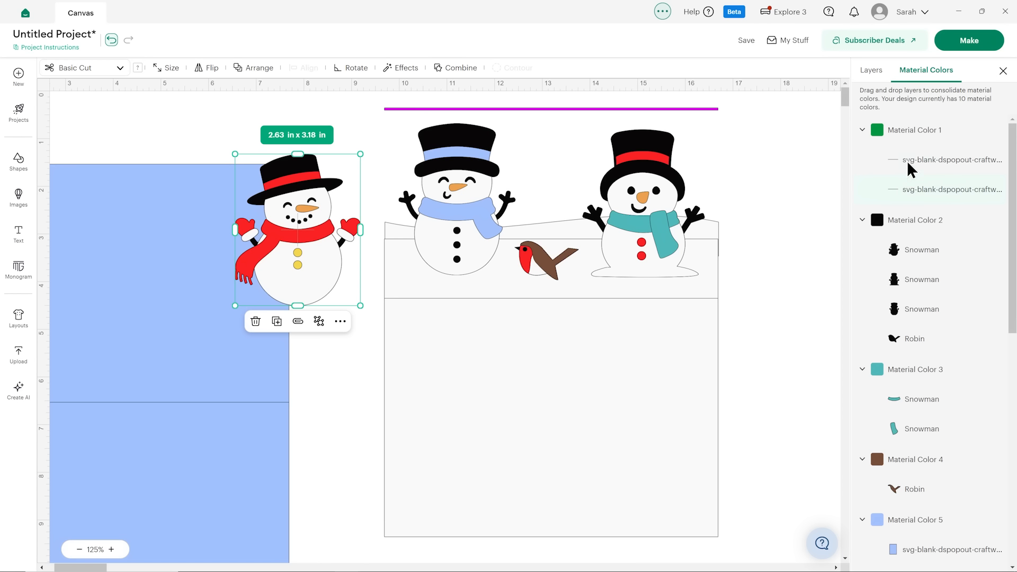
scroll(913, 180, down, 5)
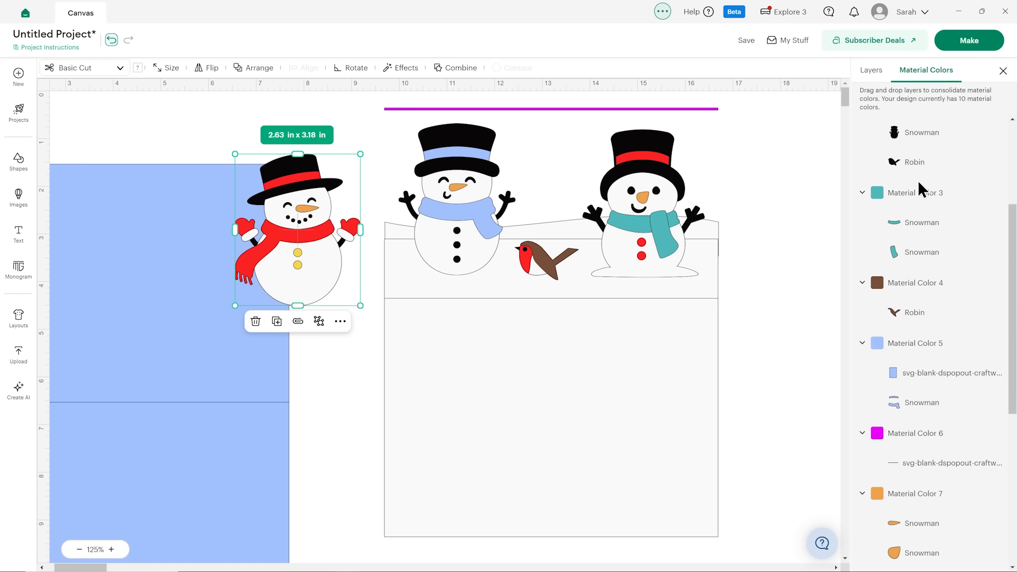
scroll(926, 199, down, 4)
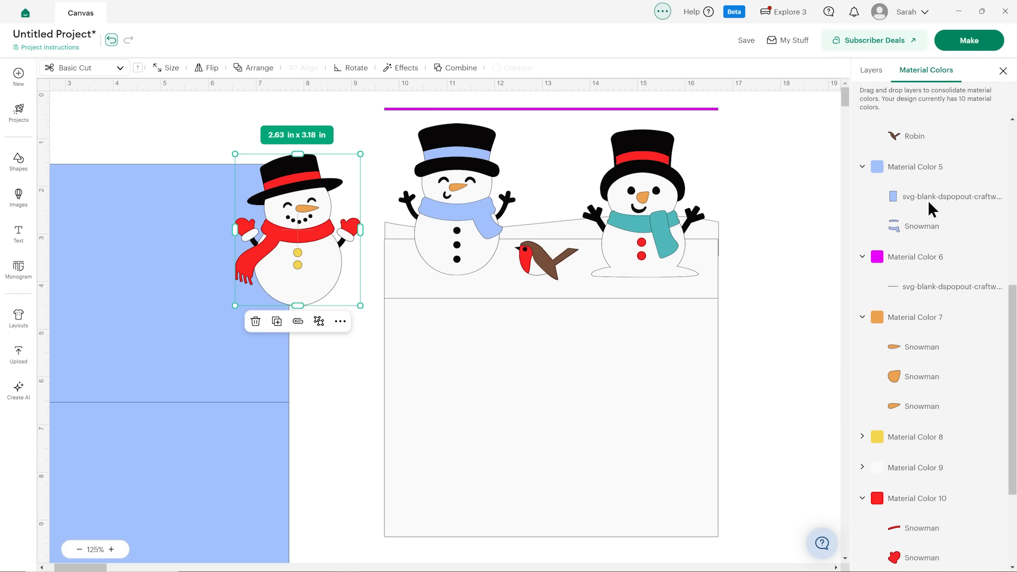
click(751, 242)
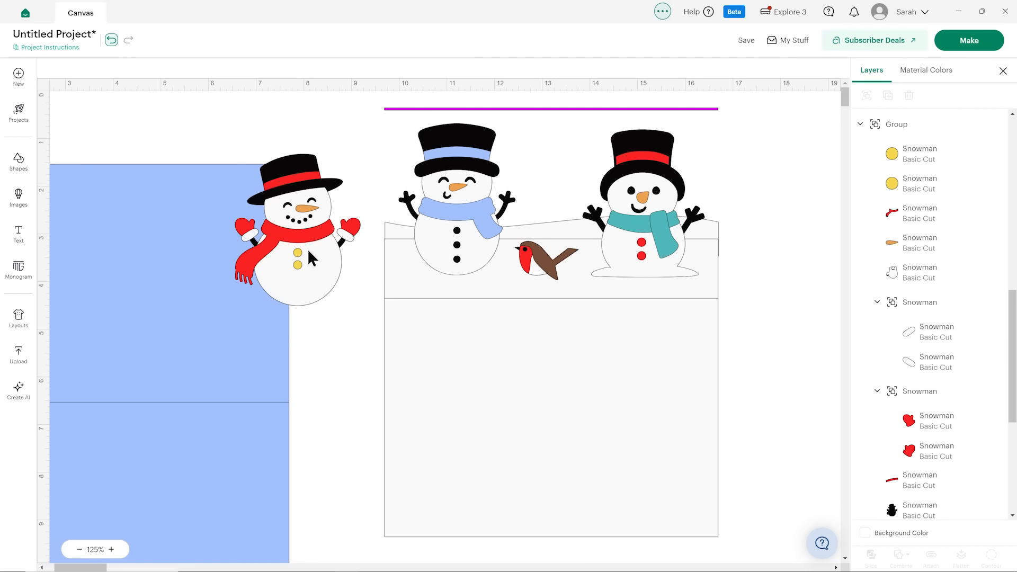
Move the red-scarf snowman down the canvas and onto the yellow panel.
drag(301, 223, 772, 420)
scroll(765, 318, down, 5)
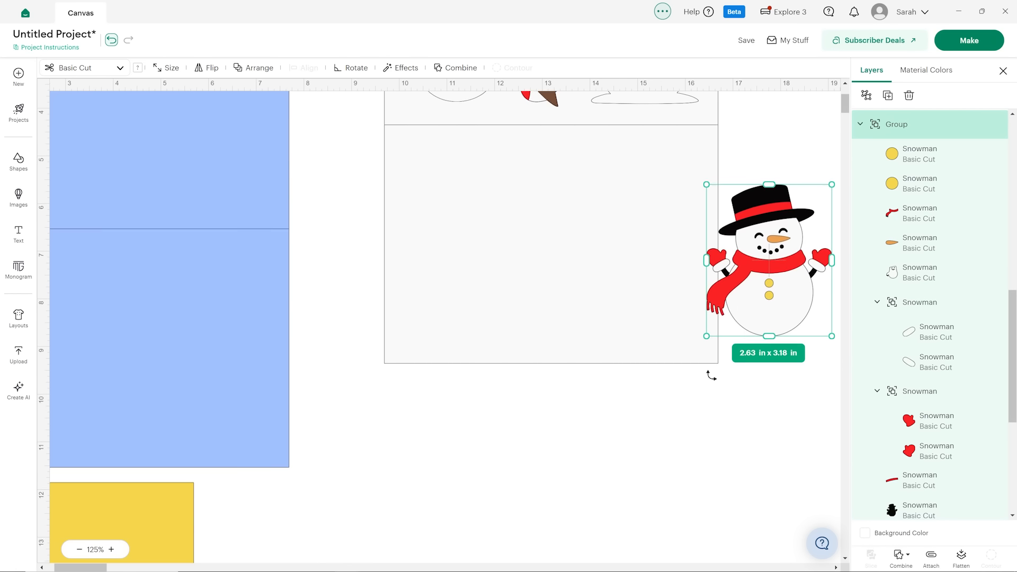
drag(764, 209, 612, 399)
scroll(612, 399, down, 4)
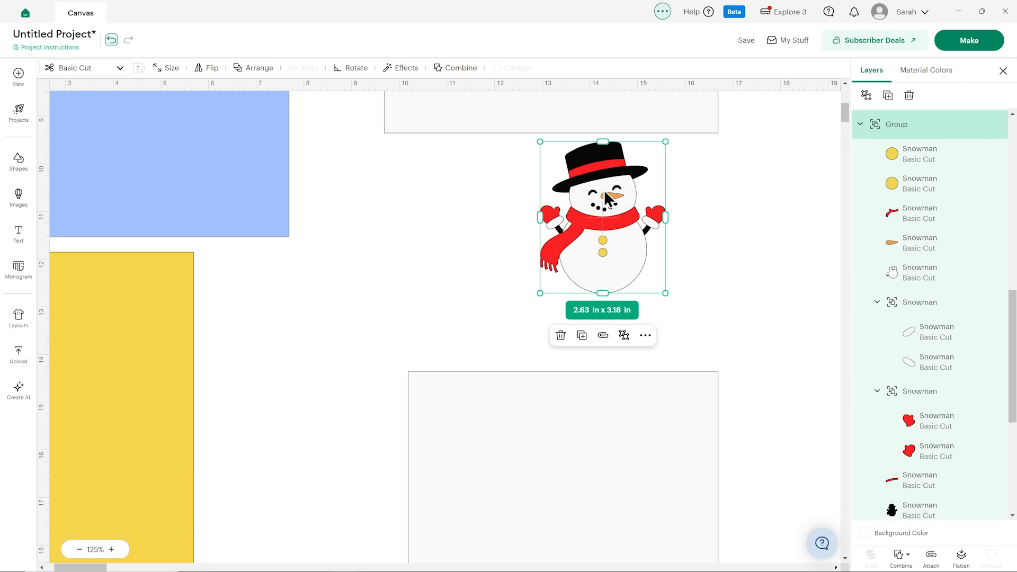
drag(287, 315, 298, 388)
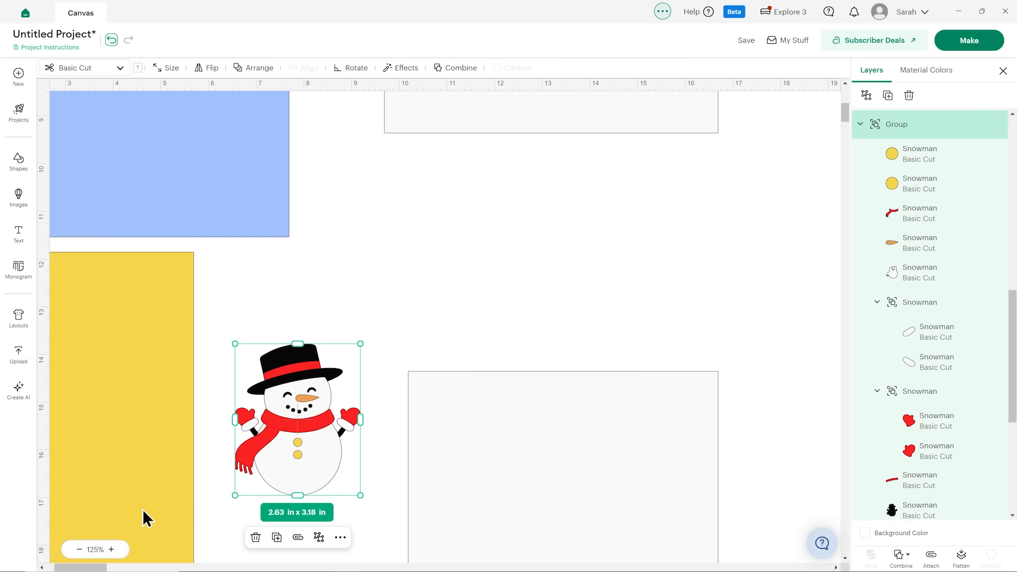
drag(102, 568, 93, 568)
scroll(293, 286, down, 2)
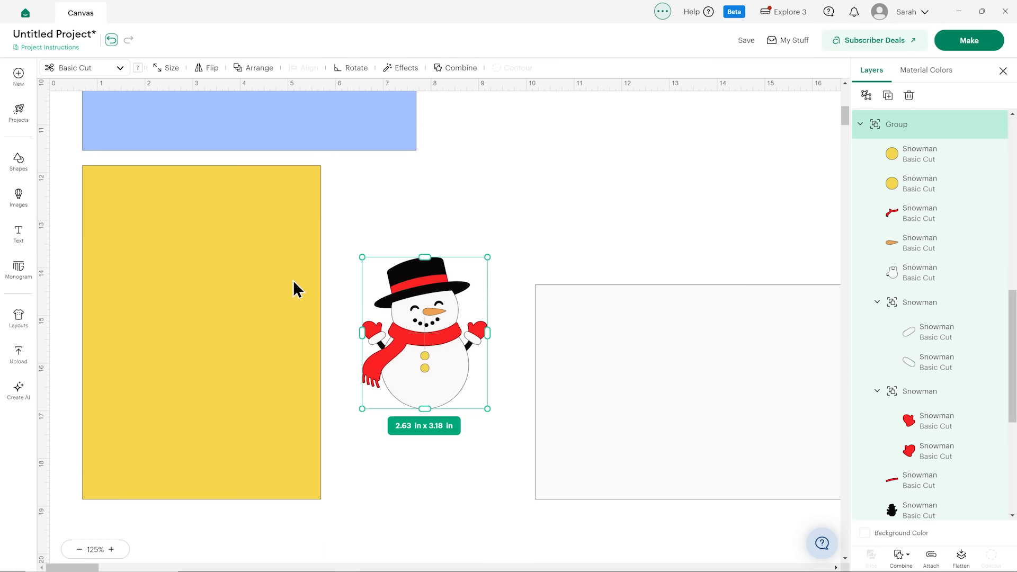
drag(428, 338, 175, 282)
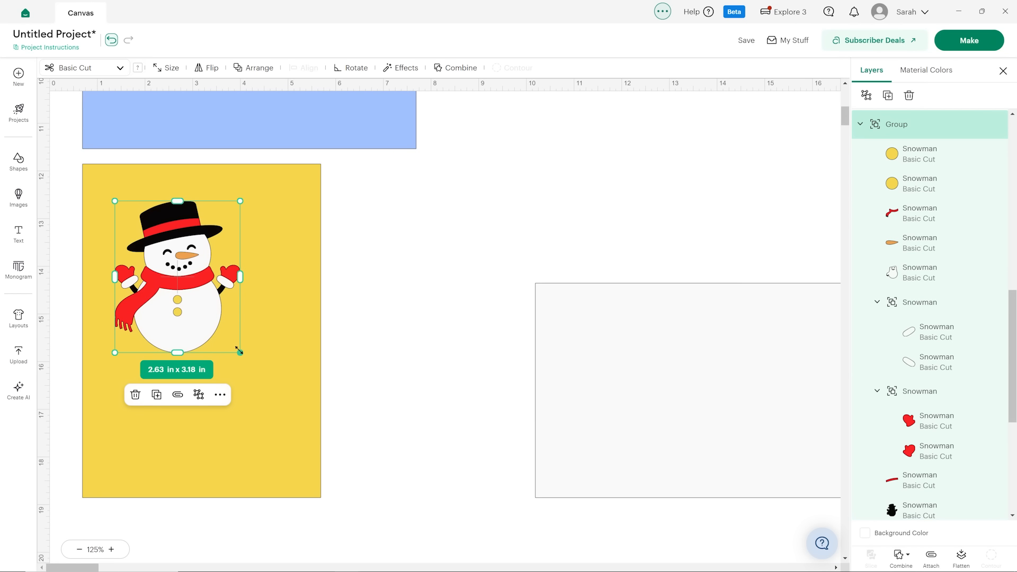
Enlarge the red-scarf snowman to about 3.69 x 4.46 in and roughly center it in the lower part of the yellow panel.
drag(239, 351, 274, 412)
drag(210, 374, 209, 416)
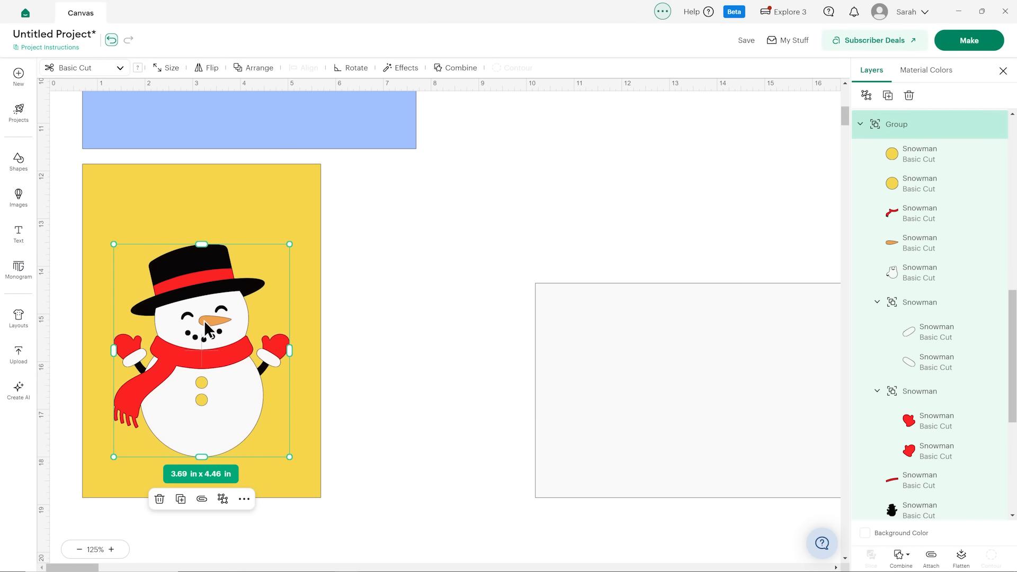
drag(213, 360, 209, 357)
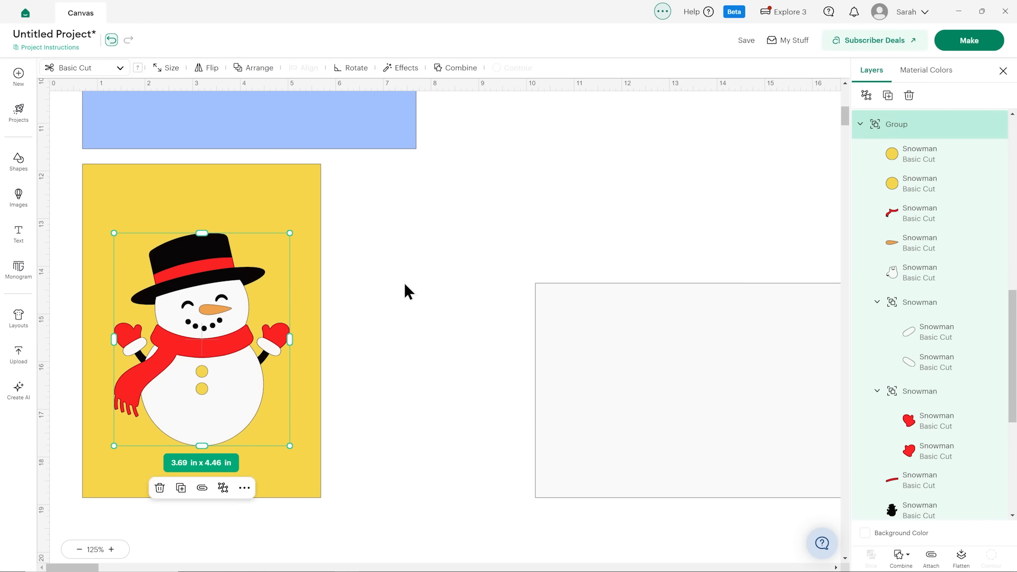
click(403, 283)
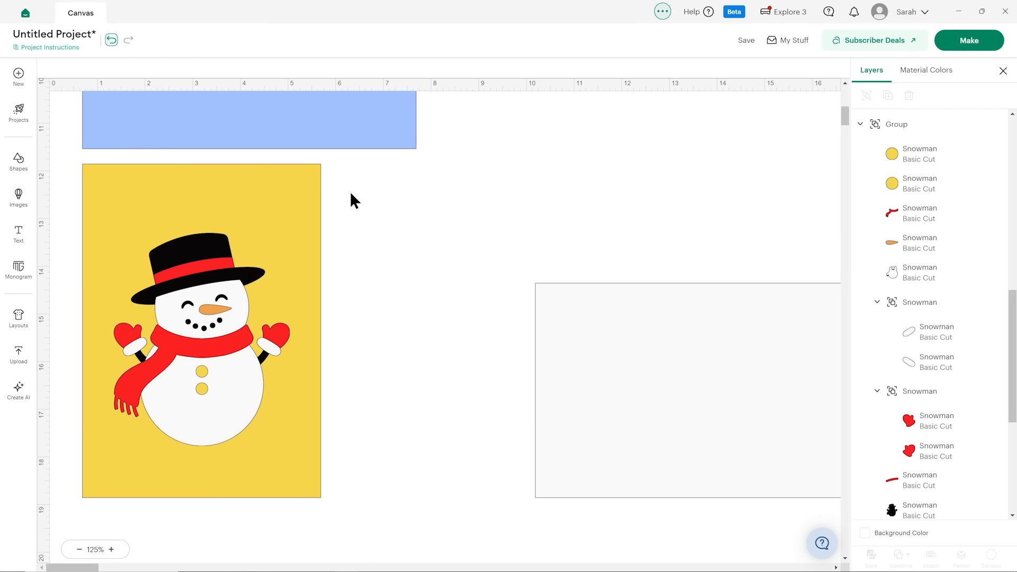
mouse_move(219, 374)
mouse_down()
mouse_move(222, 362)
mouse_move(227, 369)
mouse_up()
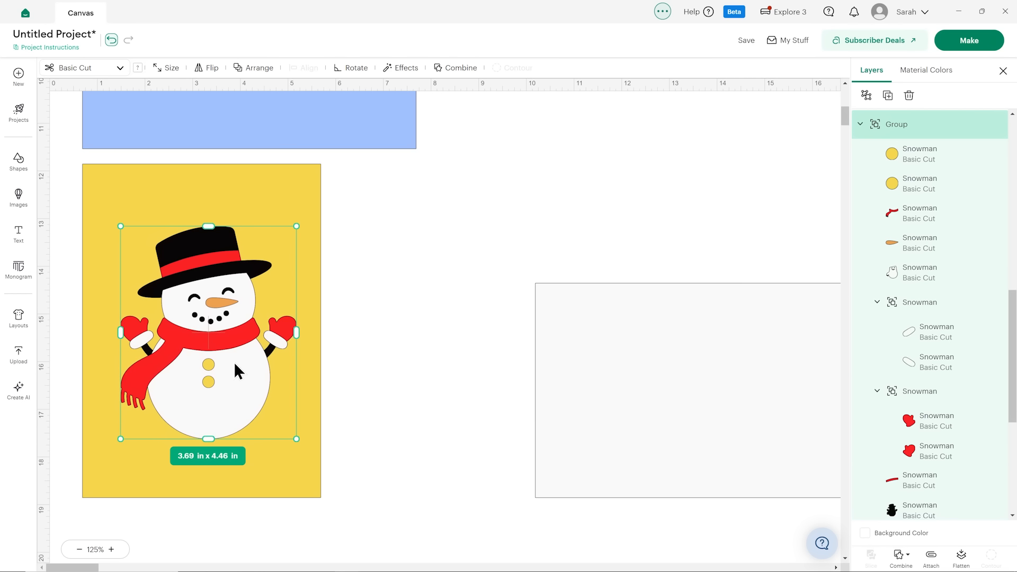
Insert a wavy banner shape from the subscription shapes.
click(26, 168)
scroll(106, 378, down, 5)
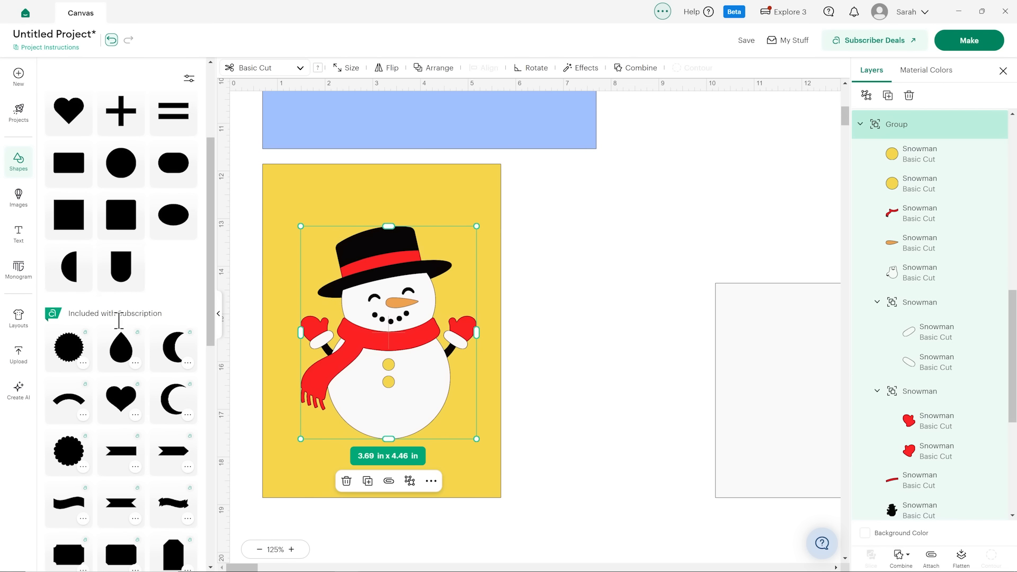
scroll(116, 267, up, 5)
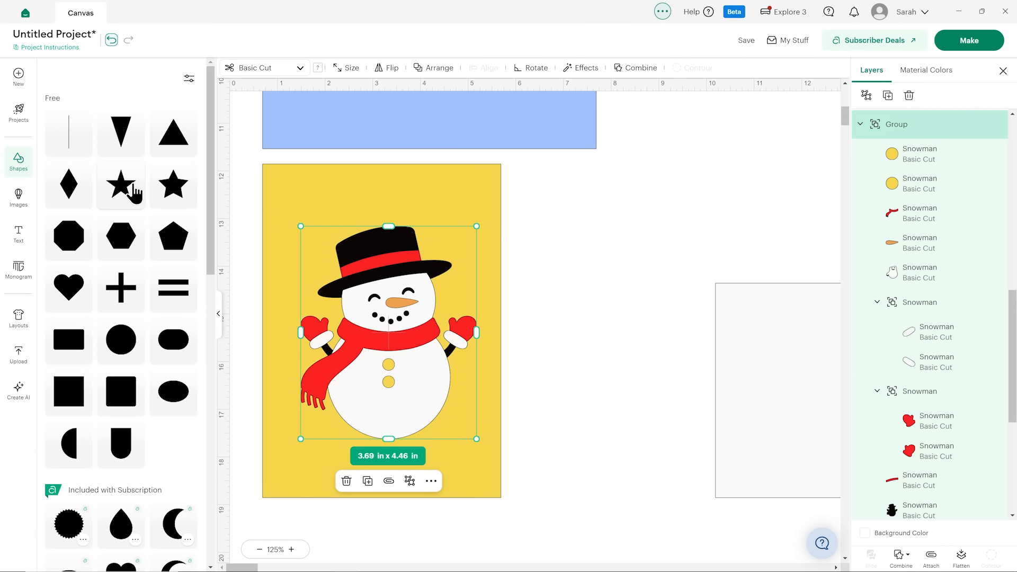
scroll(134, 193, down, 6)
scroll(130, 193, down, 2)
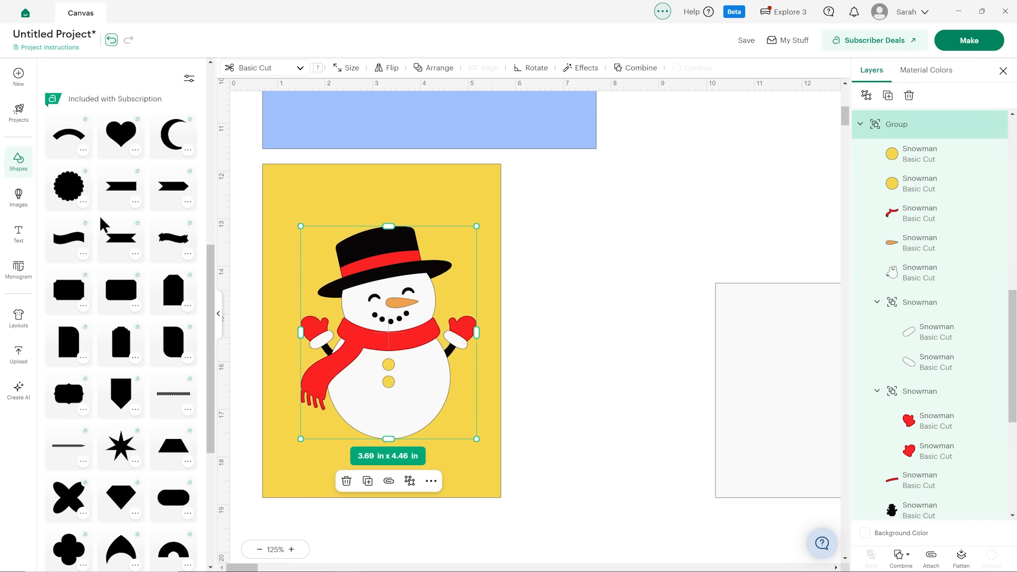
click(69, 244)
click(218, 312)
Move the black wavy shape down beside the yellow panel, level with the red-scarf snowman.
drag(183, 335, 275, 453)
scroll(285, 396, down, 3)
scroll(297, 233, down, 5)
scroll(276, 190, up, 2)
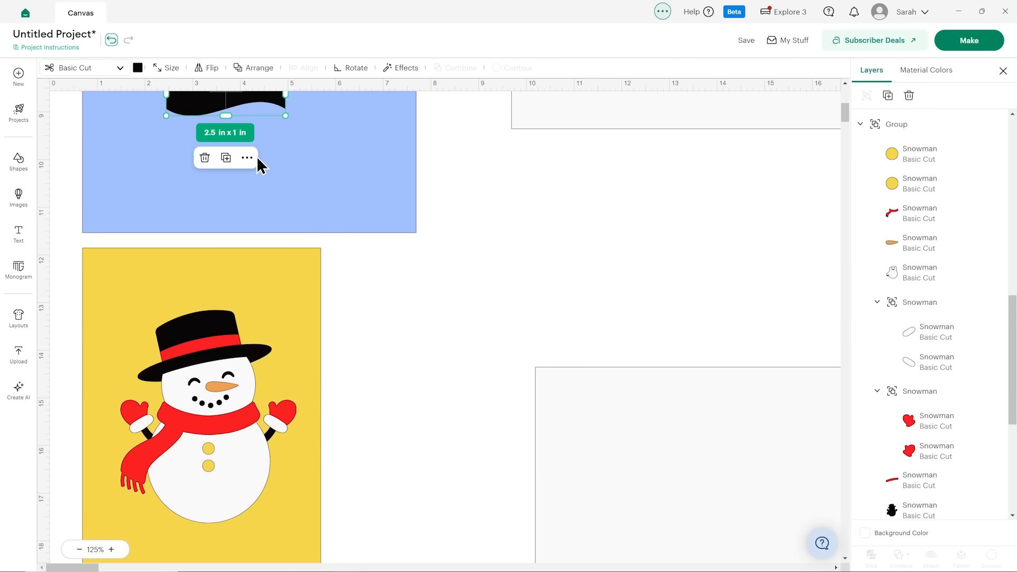
drag(249, 107, 400, 360)
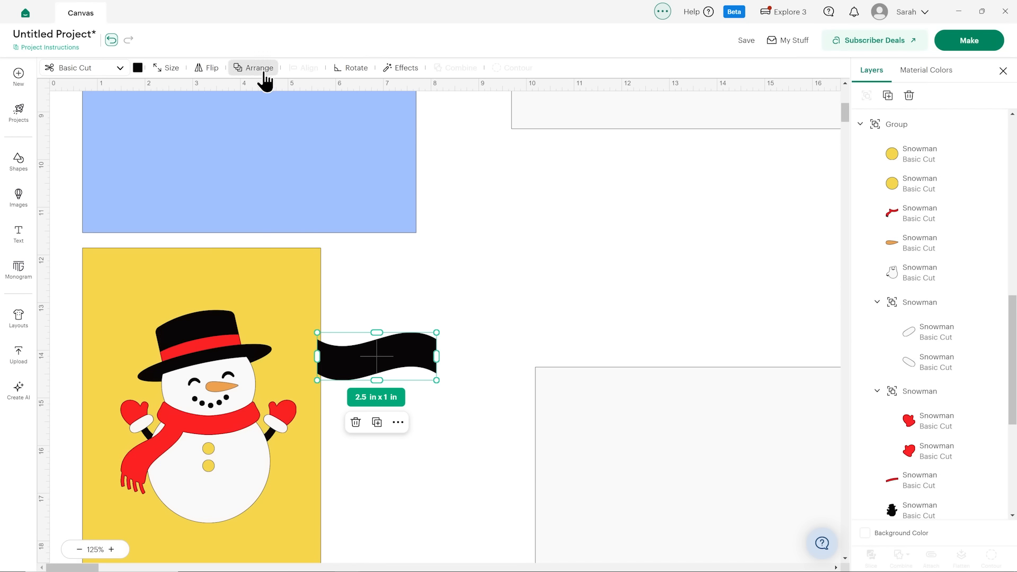
Set the wavy shape's width to 5 in with its proportions locked.
click(167, 68)
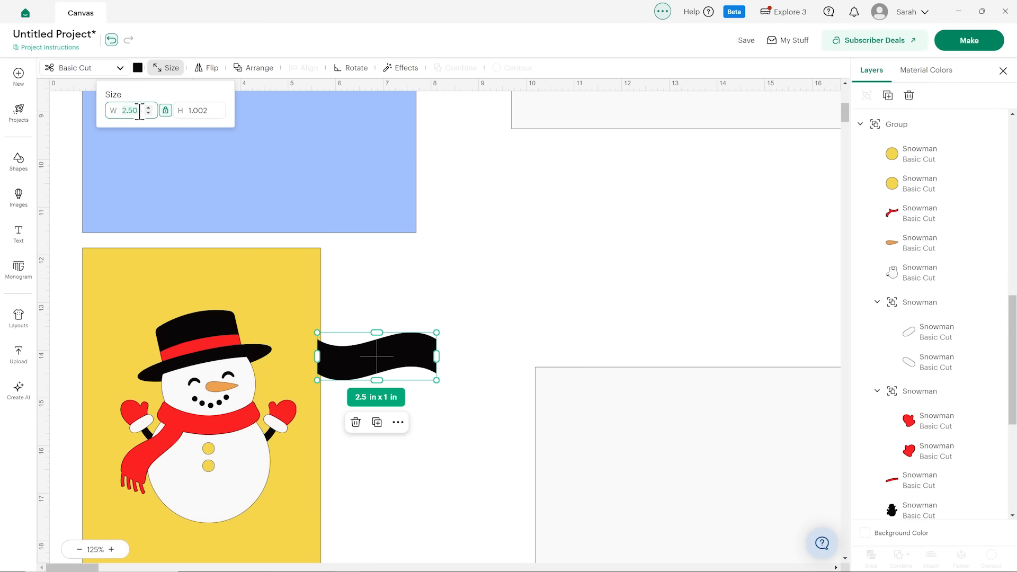
text(5)
key(Return)
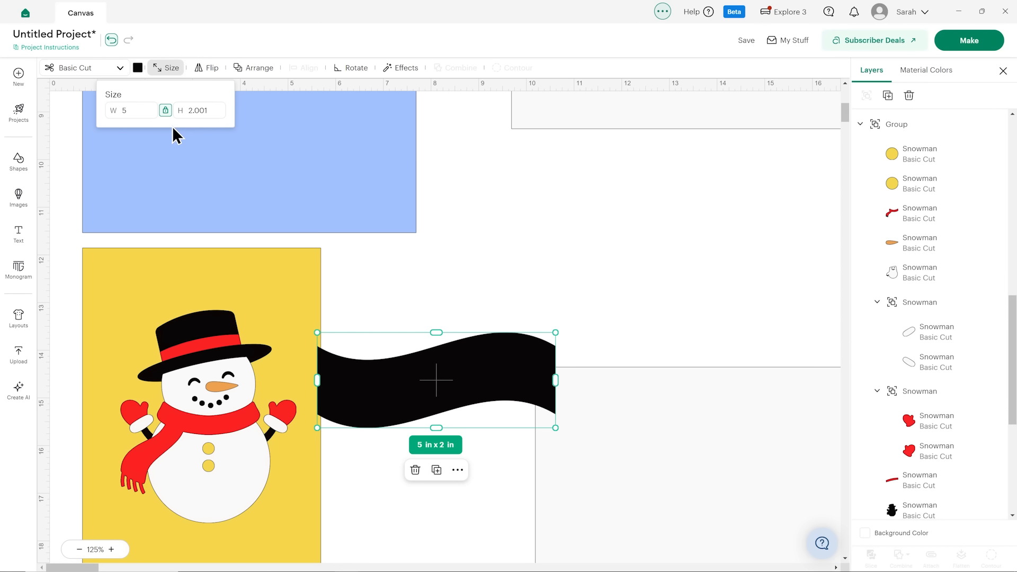
Recolor the wavy shape with the existing off-white material color and lay it across the yellow panel's full width.
click(619, 274)
scroll(582, 292, down, 2)
click(493, 310)
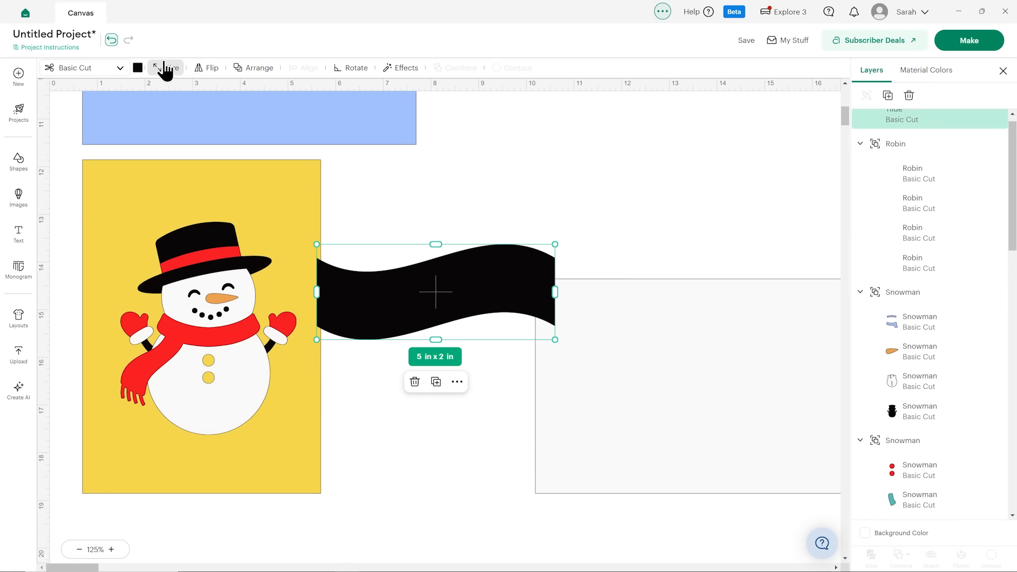
click(140, 68)
click(163, 125)
drag(436, 295, 203, 333)
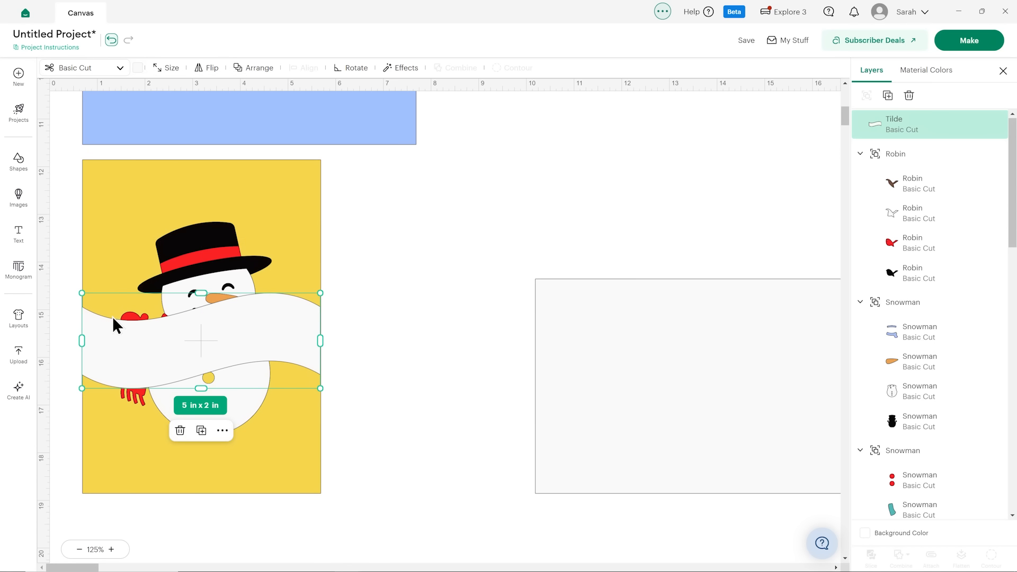
Insert a free square shape and move it onto the lower part of the yellow panel.
click(18, 162)
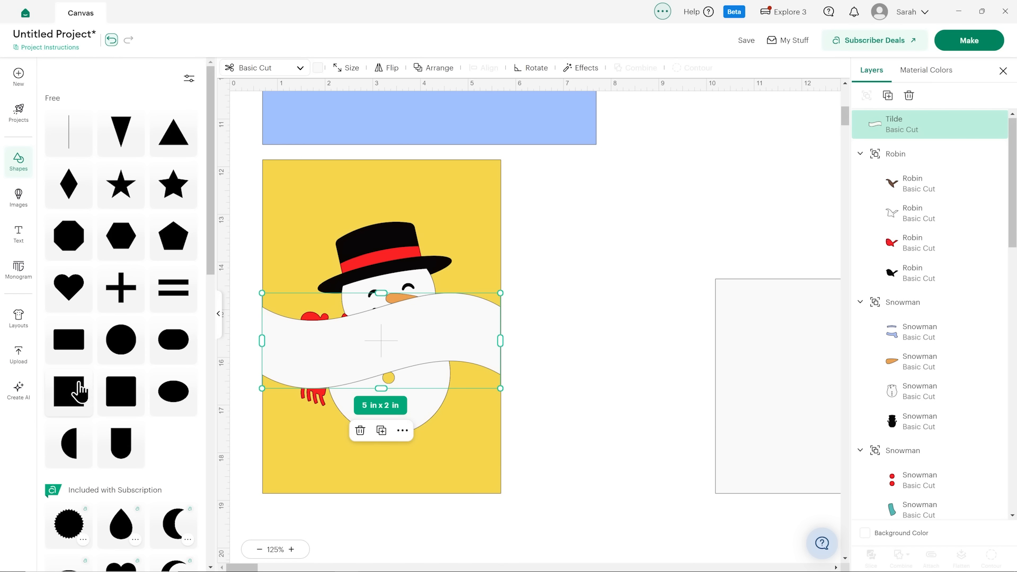
click(79, 384)
drag(326, 303, 519, 317)
scroll(505, 207, down, 5)
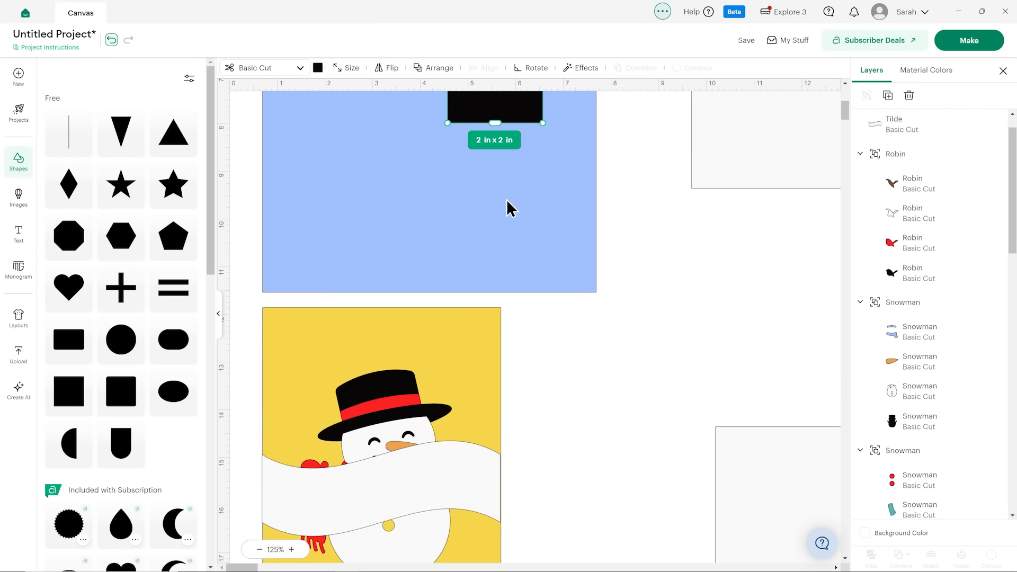
drag(513, 113, 529, 438)
scroll(529, 438, down, 4)
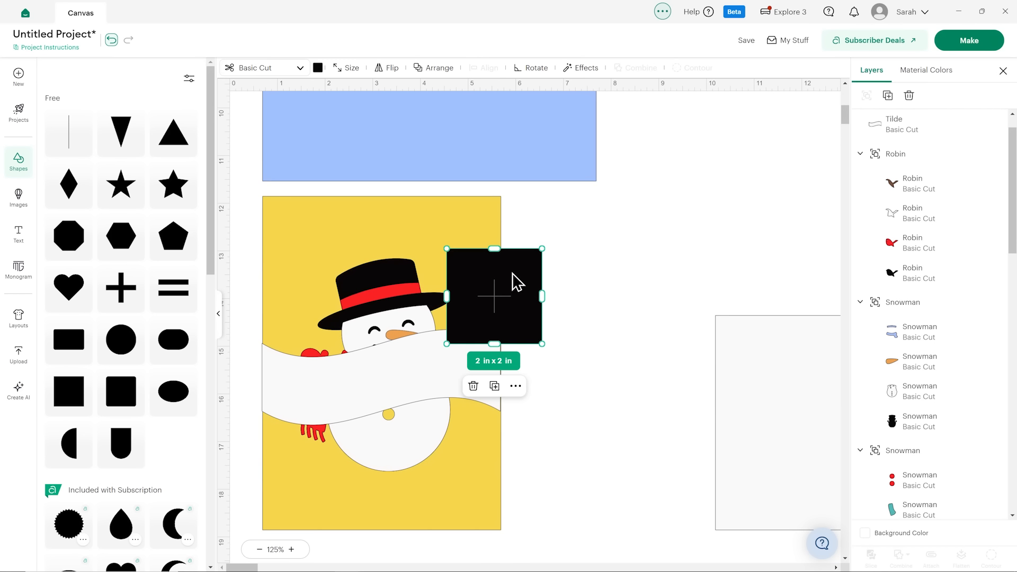
drag(516, 283, 349, 423)
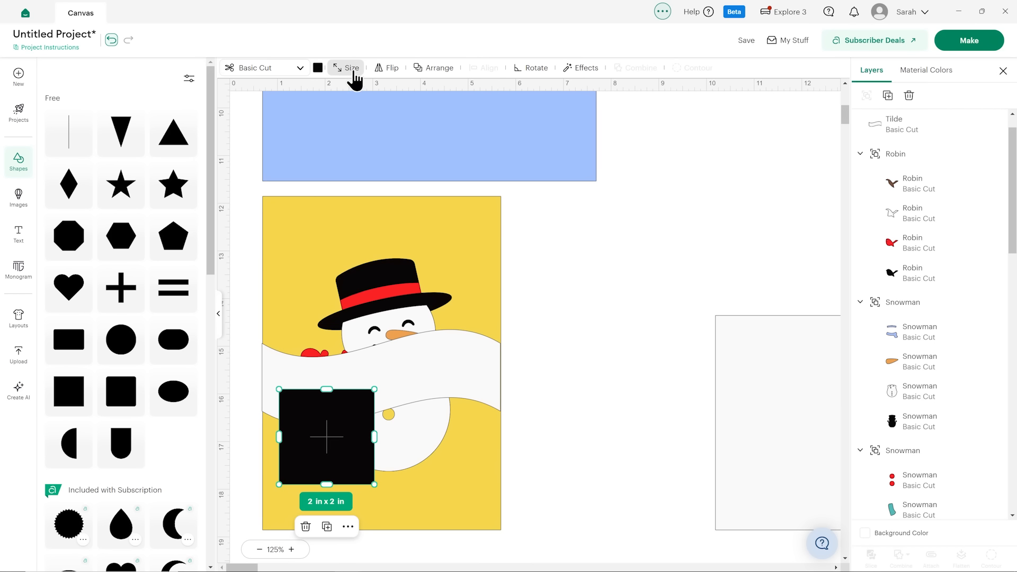
Unlock the square's proportions, set its width to 5 in, and fit it to the yellow panel's lower edge at about 2.96 in tall.
click(350, 69)
click(341, 115)
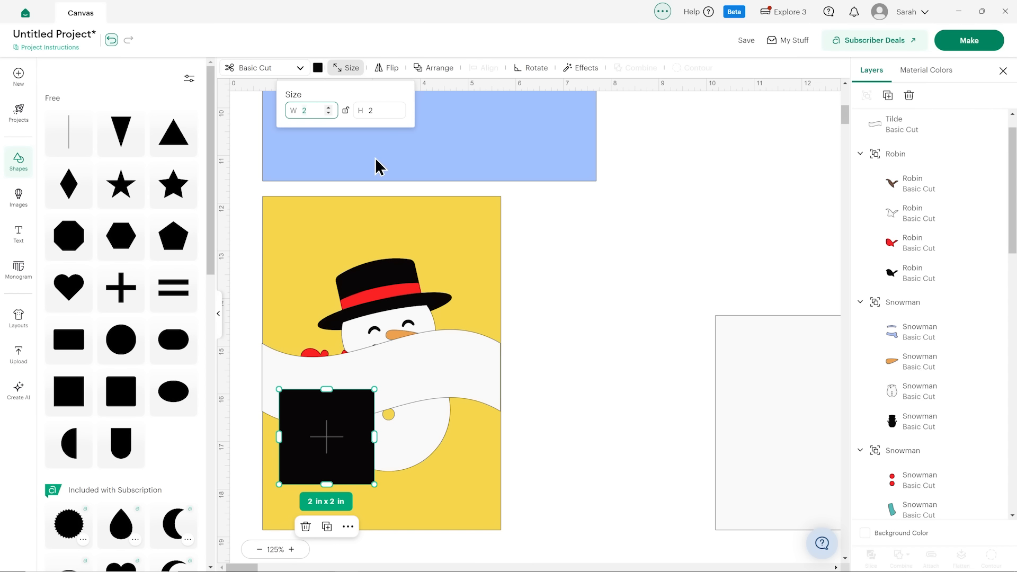
key(Return)
key(Return)
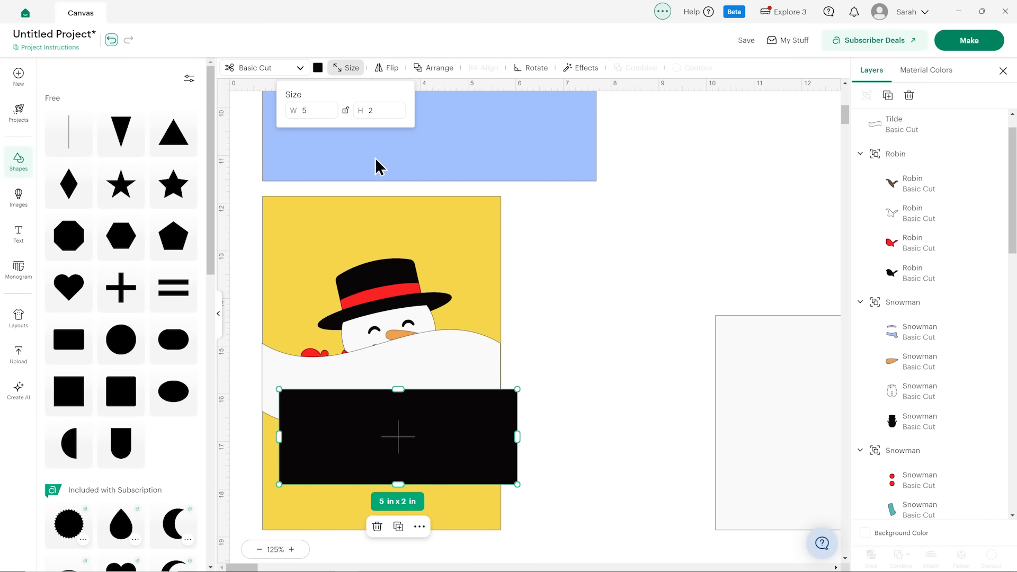
drag(466, 445, 447, 488)
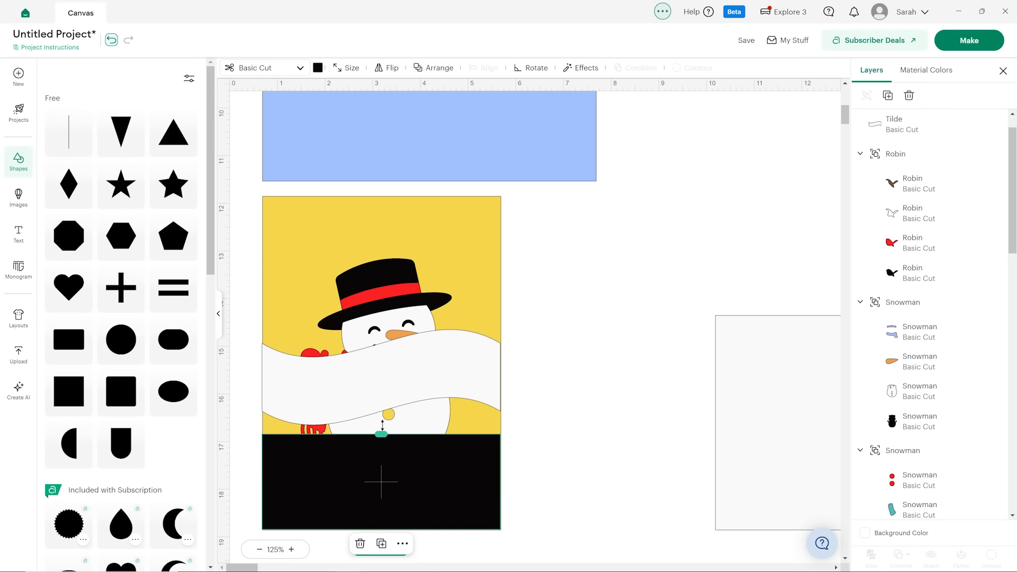
drag(382, 424, 393, 382)
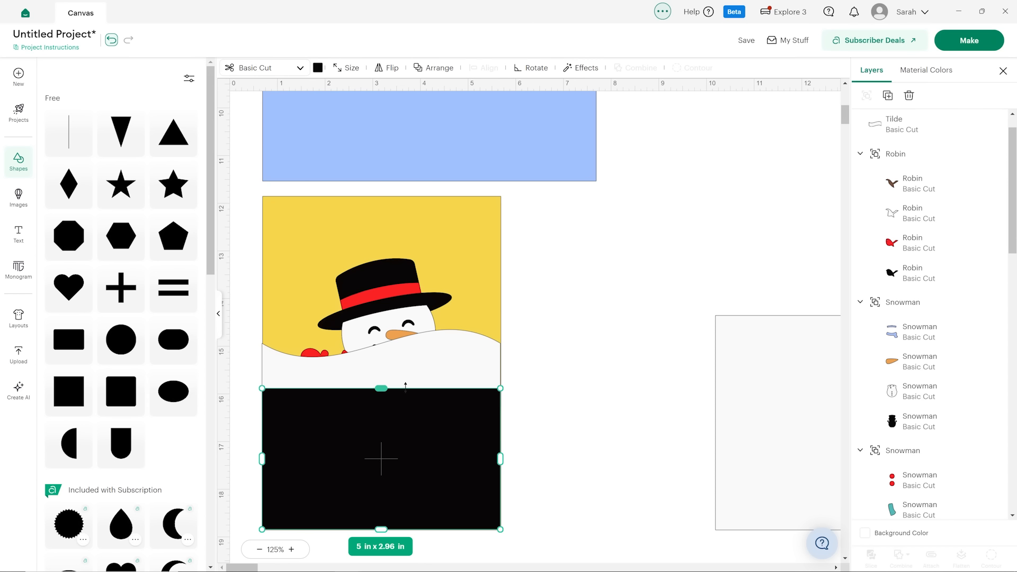
Lower the wavy shape so it overlaps the black rectangle's upper edge, and bring the red-scarf snowman to the front.
drag(452, 354, 449, 373)
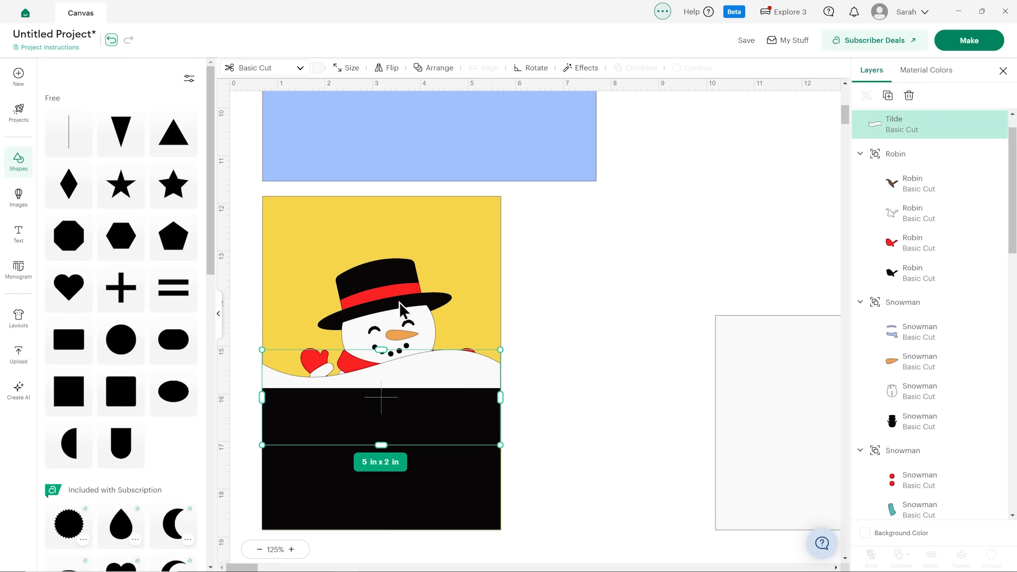
click(399, 302)
click(440, 67)
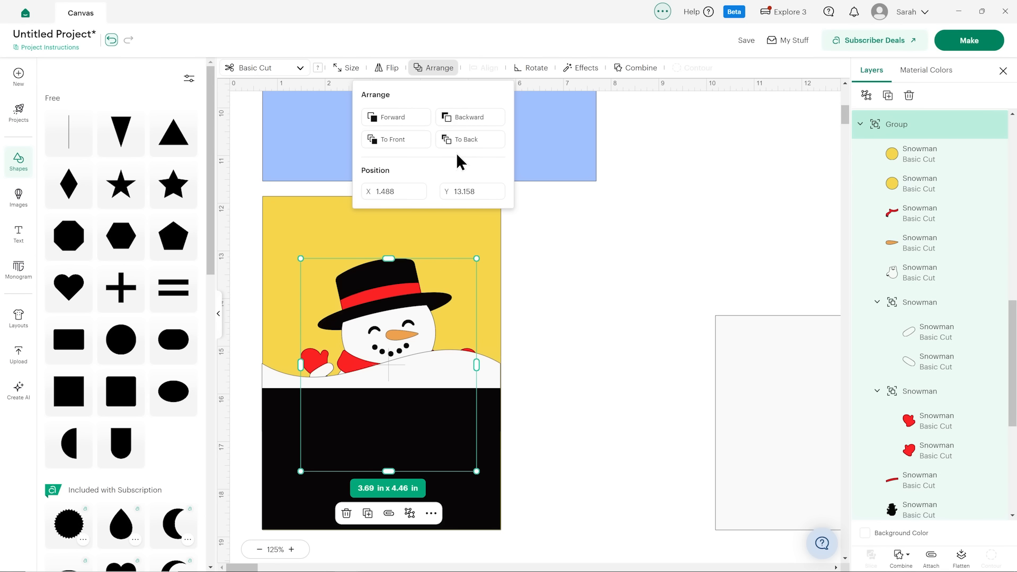
click(402, 151)
click(579, 319)
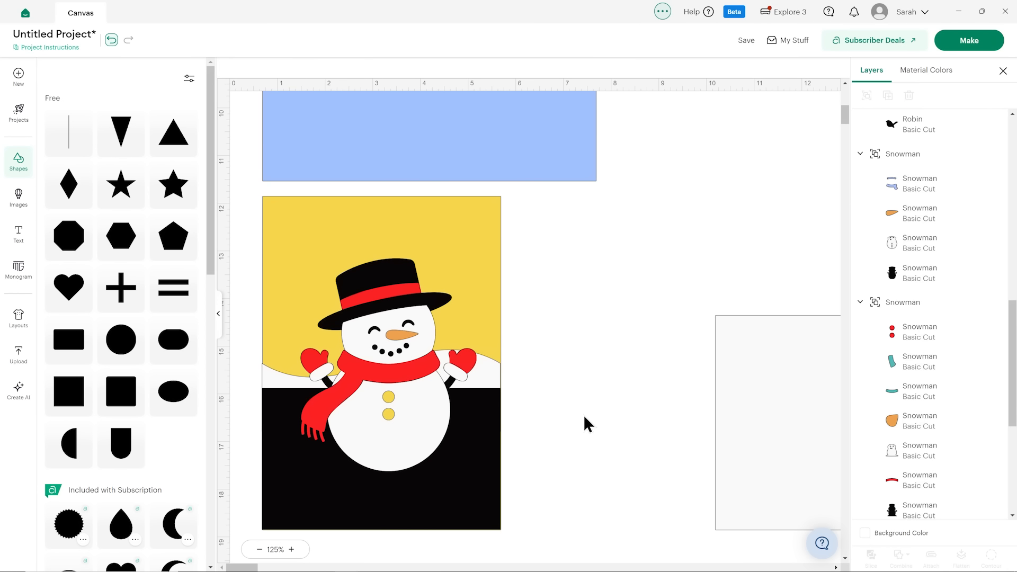
Recolor the black rectangle with the same off-white material color as the wavy shape.
click(458, 511)
click(317, 67)
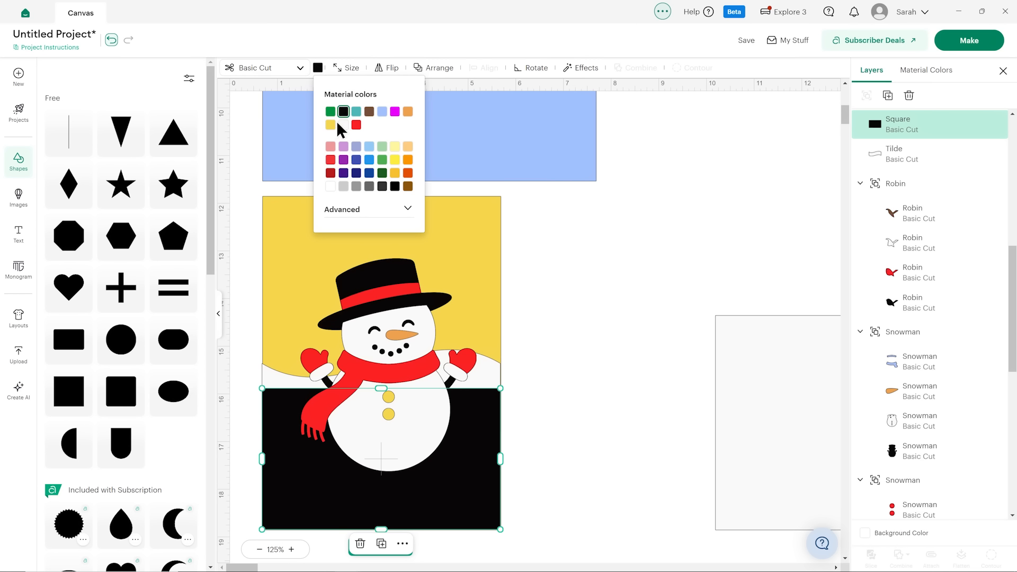
click(343, 124)
click(622, 321)
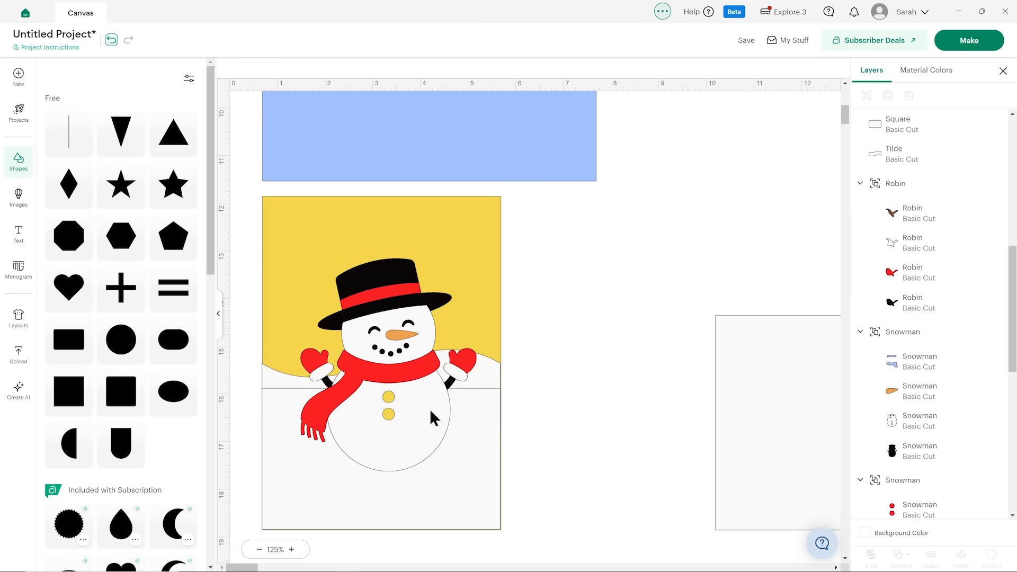
Lower the off-white rectangle's upper edge and shift the wavy shape slightly down the yellow panel.
click(469, 432)
drag(381, 388, 381, 409)
click(283, 394)
drag(283, 387, 284, 403)
click(590, 399)
Reduce the wavy shape's height to about 1.41 in and adjust its position over the off-white rectangle's upper edge.
click(479, 390)
drag(382, 459, 381, 430)
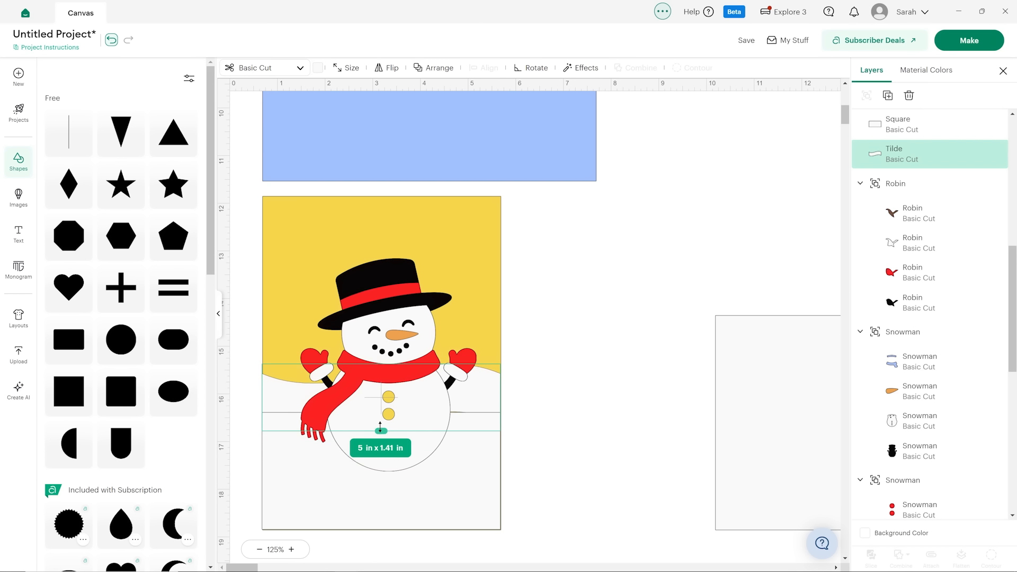
drag(295, 397, 295, 399)
Enlarge the red-scarf snowman to about 3.95 x 4.78 in and center it lower on the yellow panel.
drag(391, 331, 380, 370)
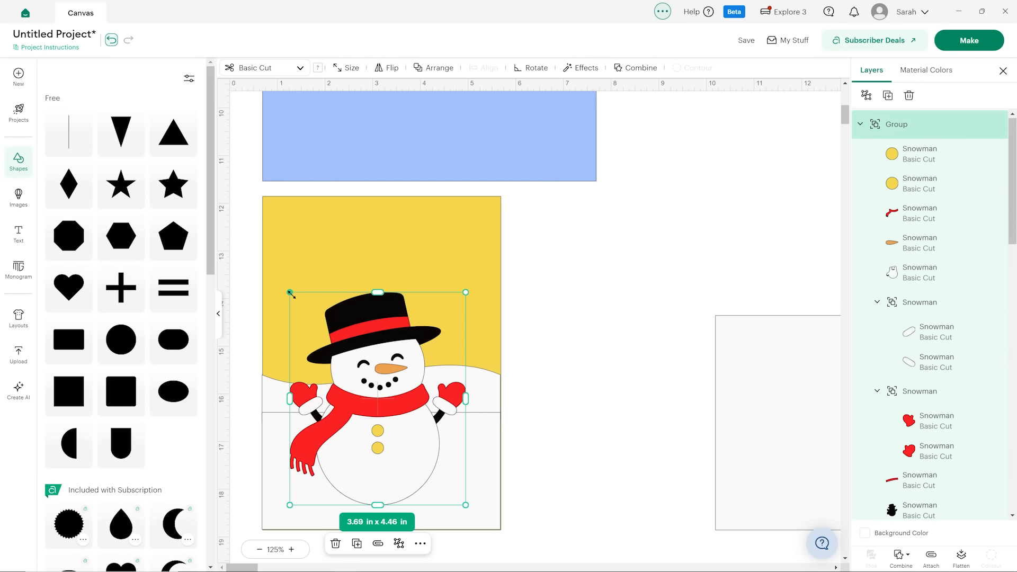
mouse_move(278, 277)
mouse_down()
mouse_move(268, 263)
mouse_move(281, 273)
mouse_up()
mouse_move(385, 367)
mouse_down()
mouse_move(397, 376)
mouse_move(393, 362)
mouse_up()
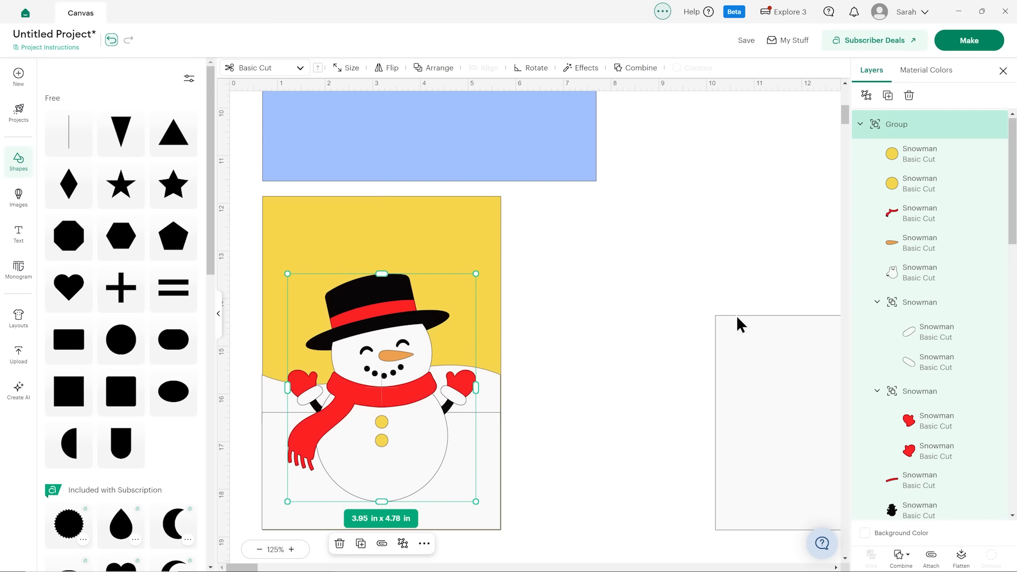
Recolor the yellow panel behind the snowman with the same light blue as the large panel above it.
click(430, 253)
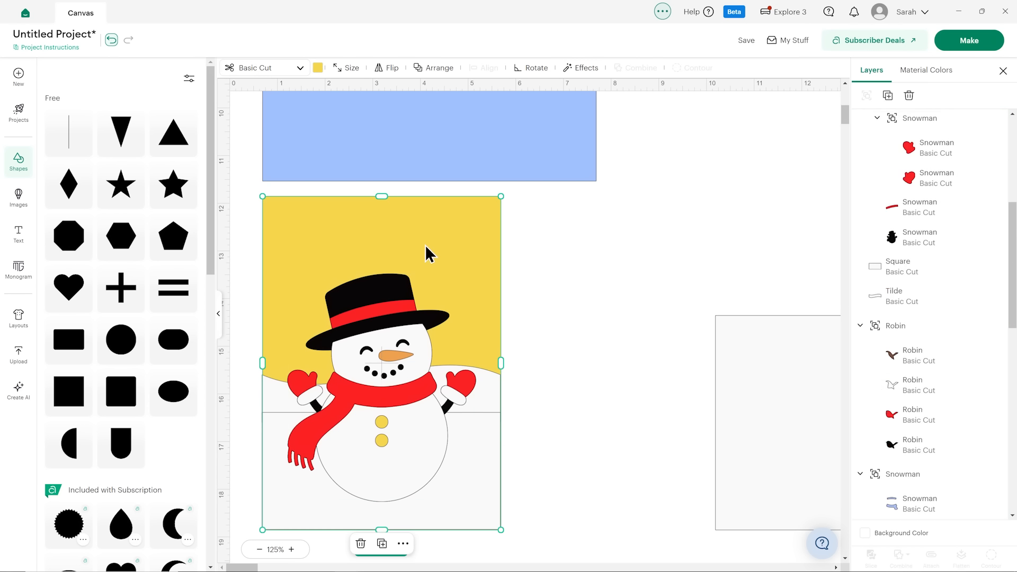
click(318, 69)
click(382, 111)
click(629, 243)
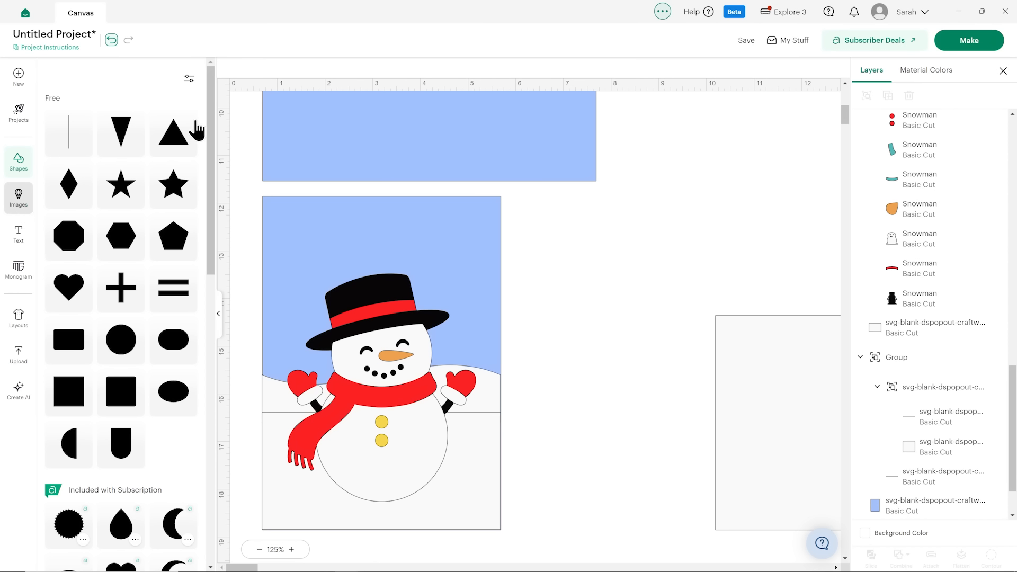
Search the image library for "snowflake".
click(18, 197)
click(102, 76)
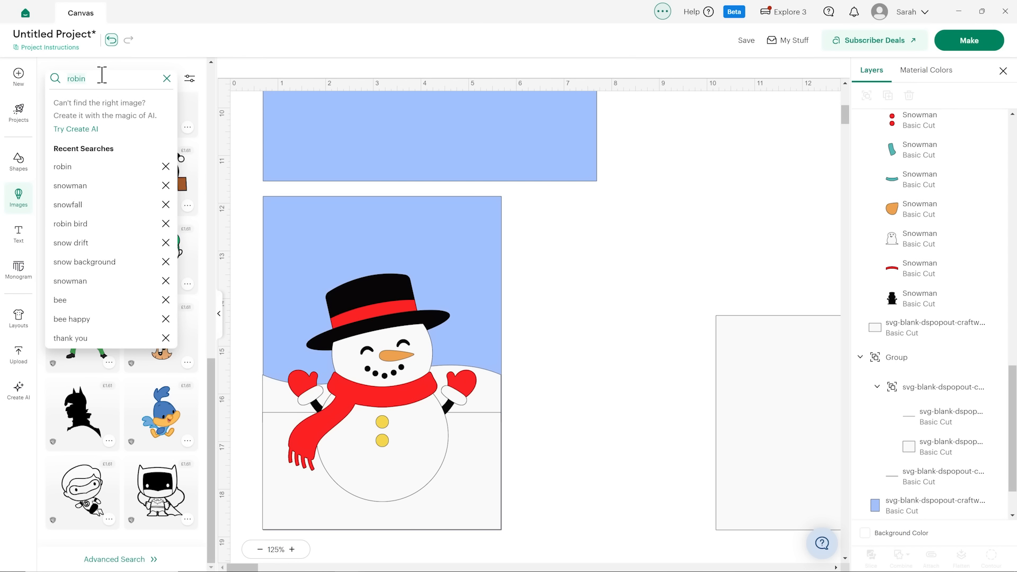
text(snowflake)
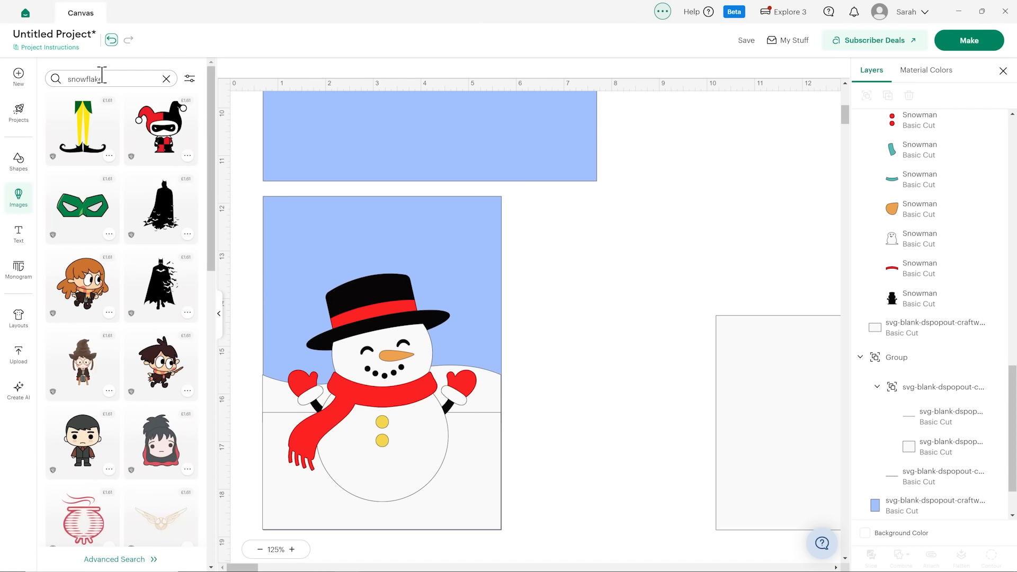
key(Return)
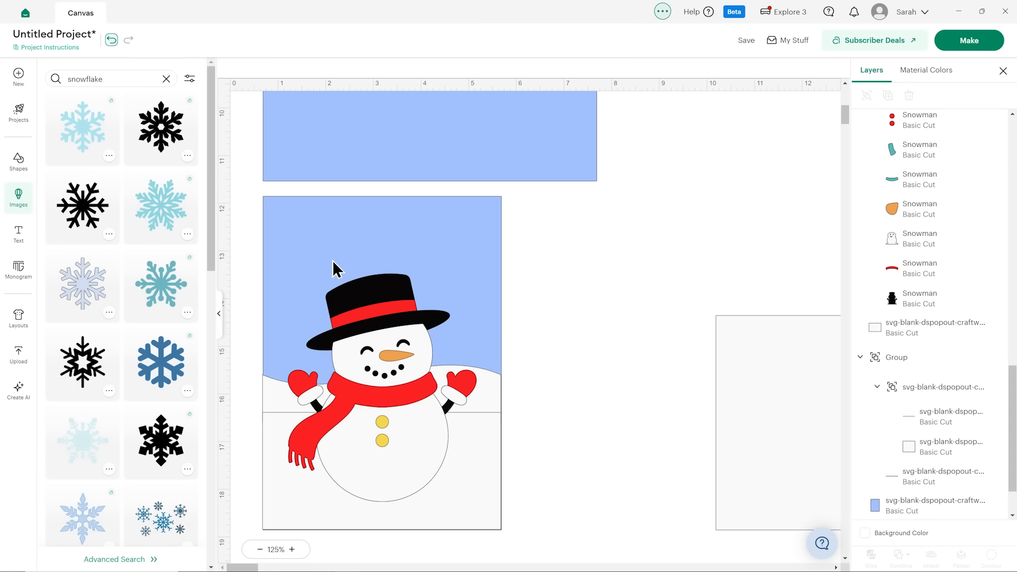
Insert three snowflake images: the pale grey-blue one, the rounded mid-blue one and the branching dark-blue one.
click(94, 282)
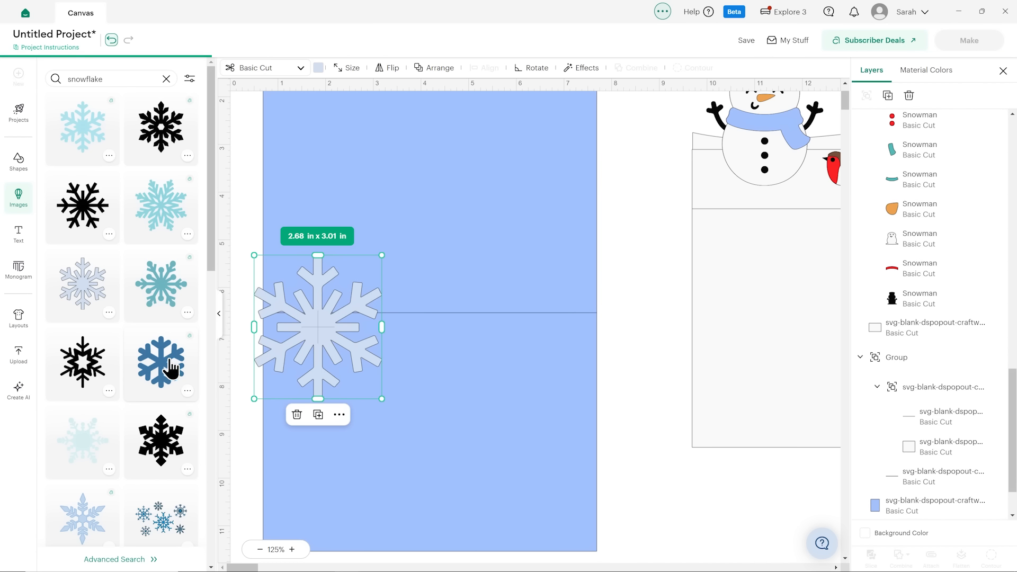
click(170, 364)
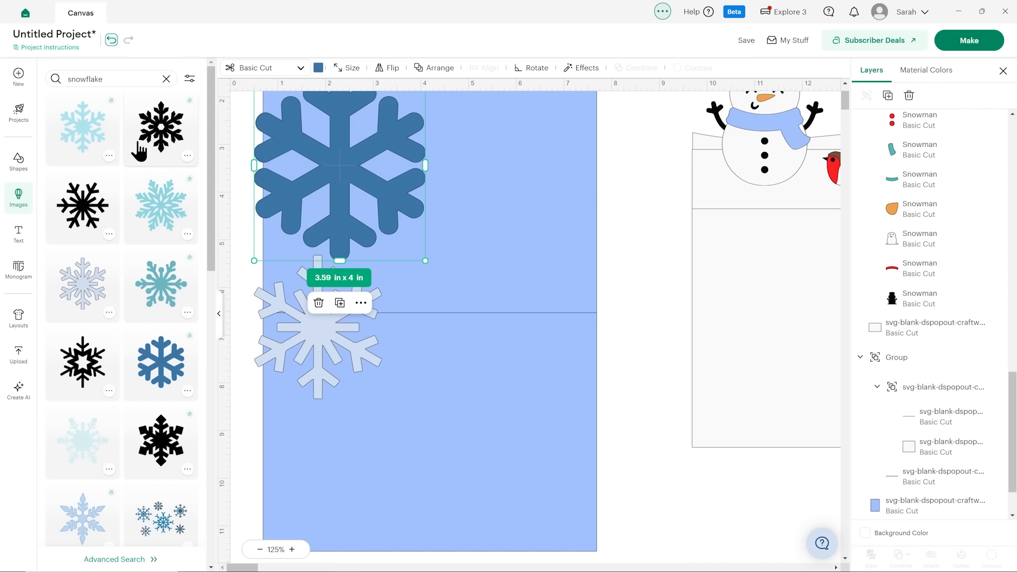
scroll(157, 223, down, 5)
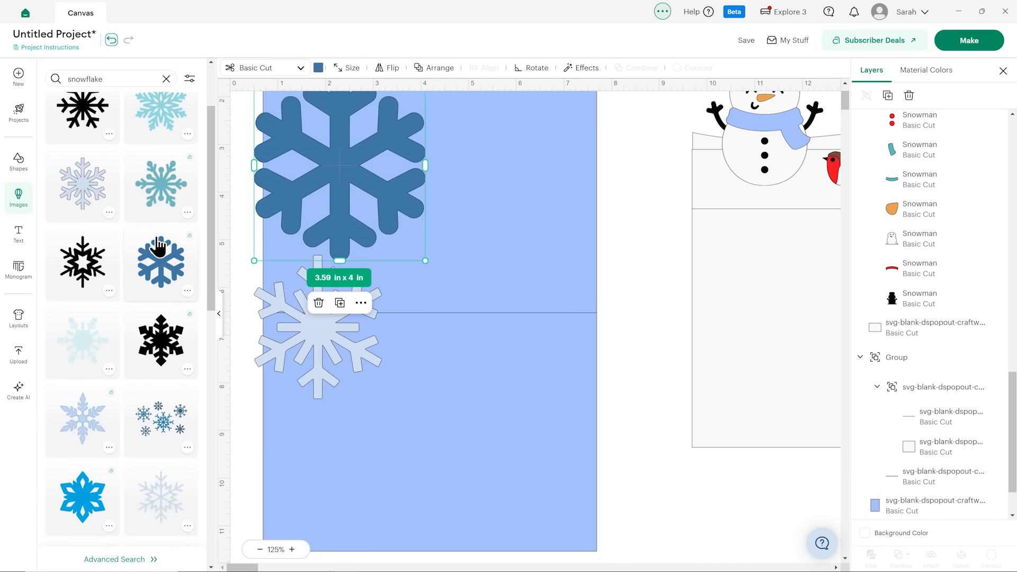
scroll(85, 228, down, 5)
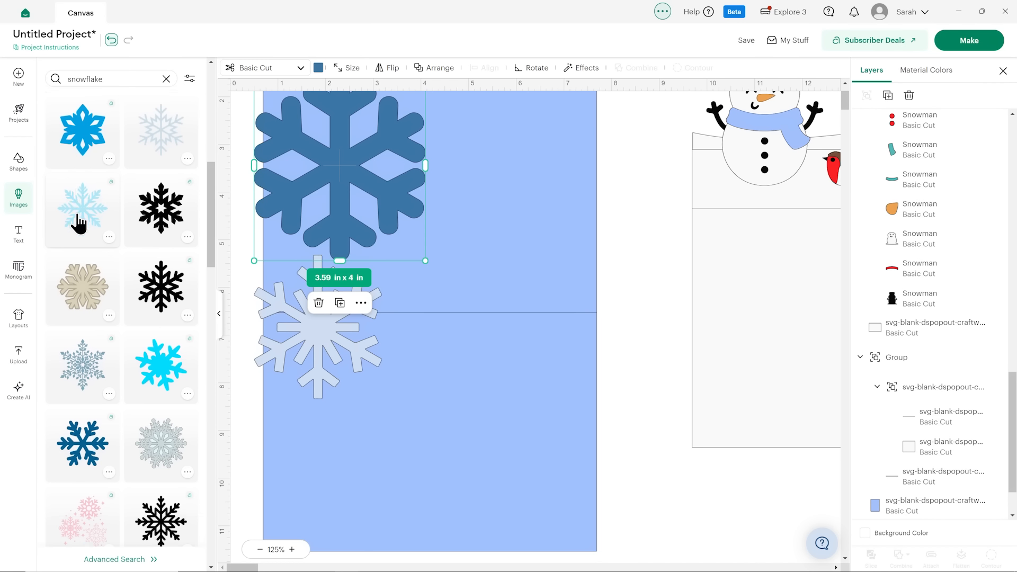
click(87, 291)
Bring the snowflakes down to the snowman panel, then shrink the rounded blue one and place it in the panel's upper-right corner.
drag(418, 174, 627, 470)
drag(375, 156, 522, 443)
drag(320, 322, 530, 470)
scroll(532, 456, down, 5)
drag(546, 232, 614, 482)
drag(703, 524, 579, 386)
drag(561, 367, 471, 327)
Shrink the branching blue snowflake, place it in the snowman panel's upper-left corner and rotate it to about 347°.
drag(556, 198, 626, 360)
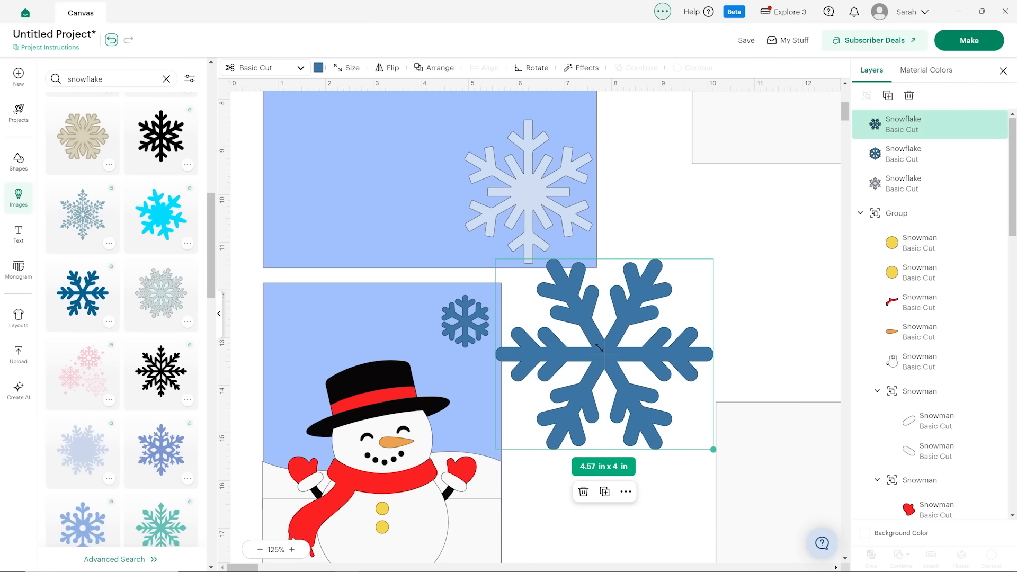
drag(713, 449, 311, 332)
drag(341, 292, 338, 289)
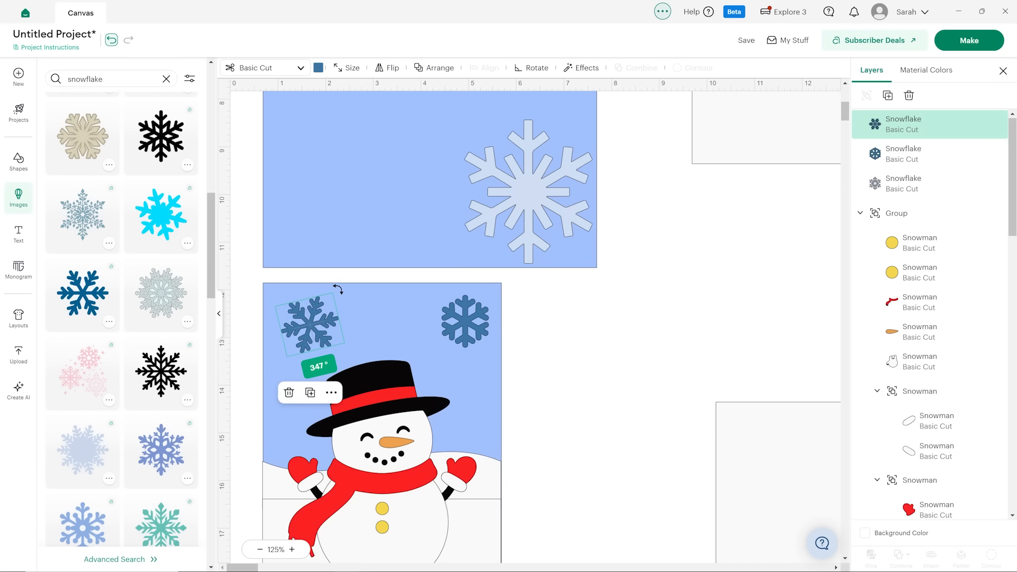
drag(311, 327, 305, 325)
Shrink the pale snowflake to about 0.83 x 0.94 in and place it on the blue background just left of the snowman's hat.
drag(526, 193, 612, 406)
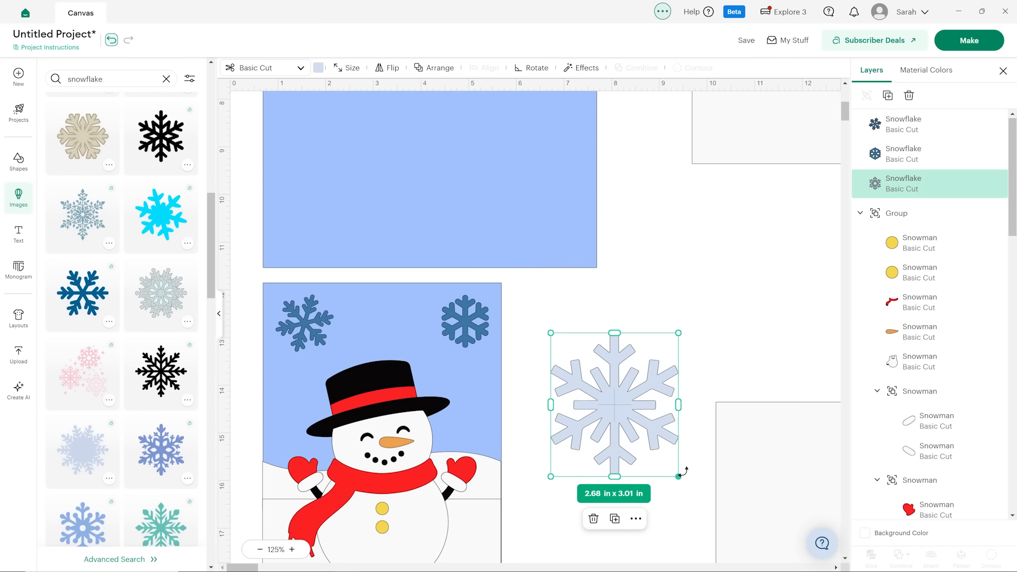
drag(679, 476, 274, 405)
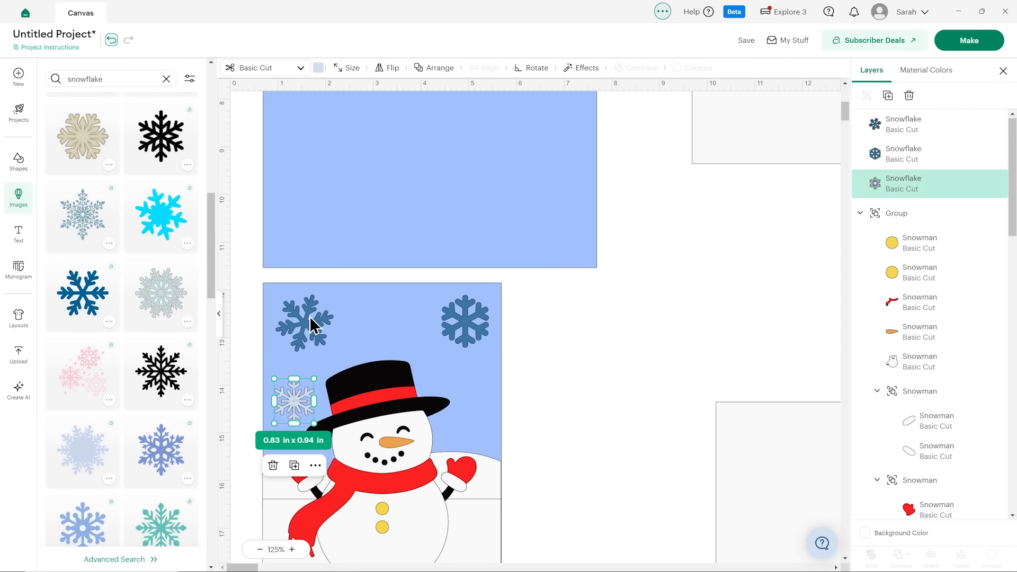
click(312, 323)
click(572, 325)
scroll(571, 325, down, 2)
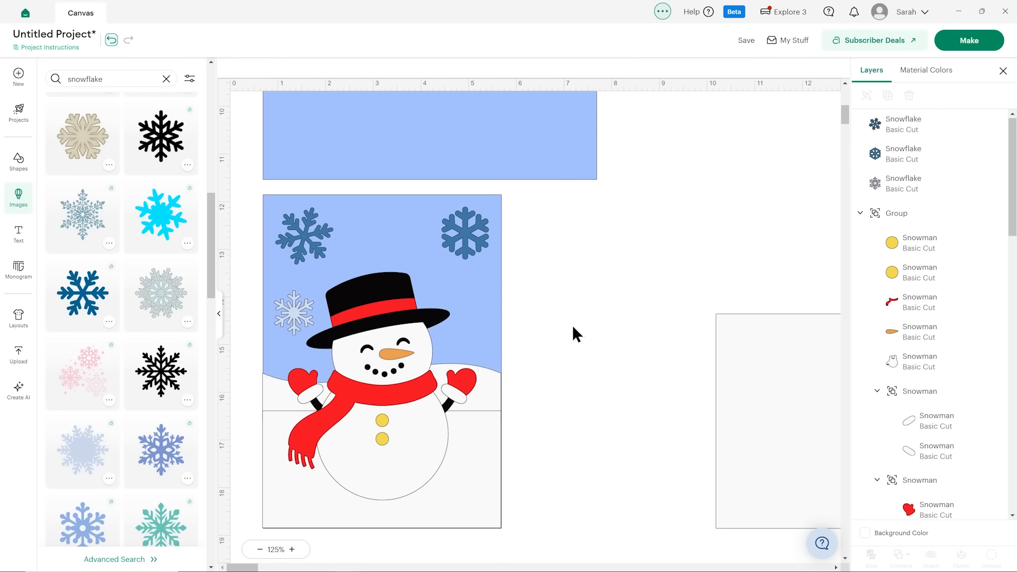
Duplicate the pale snowflake so one sits above the hat between the two blue ones, and adjust the upper-right snowflake's size and position.
drag(473, 237, 448, 250)
drag(303, 311, 409, 258)
click(887, 95)
drag(475, 237, 475, 249)
click(567, 268)
Duplicate the pale snowflake beside the hat and place a tilted copy of about 0.6 x 0.68 in right of the hat.
click(295, 307)
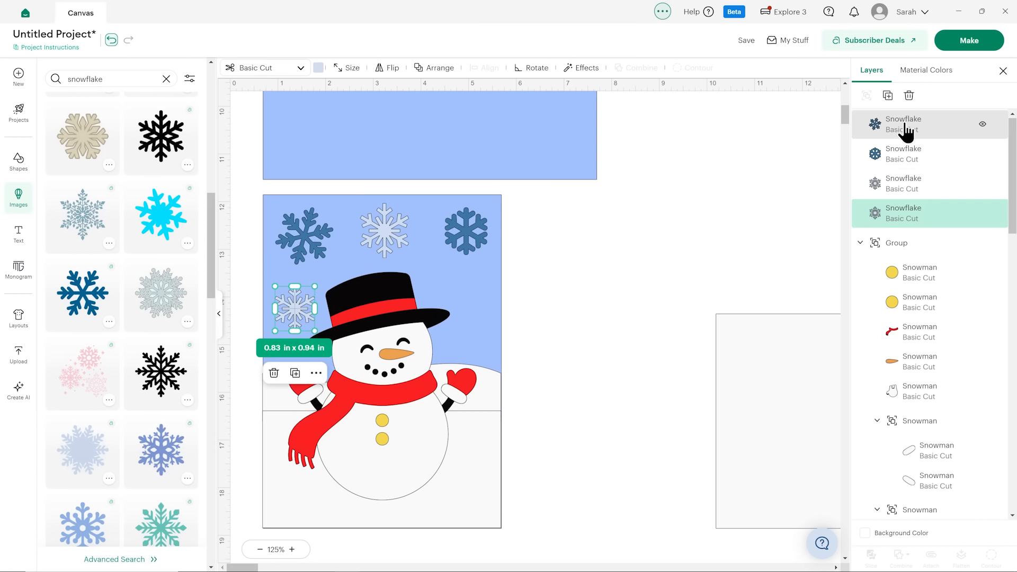
click(887, 95)
drag(310, 300, 470, 290)
click(521, 320)
click(552, 306)
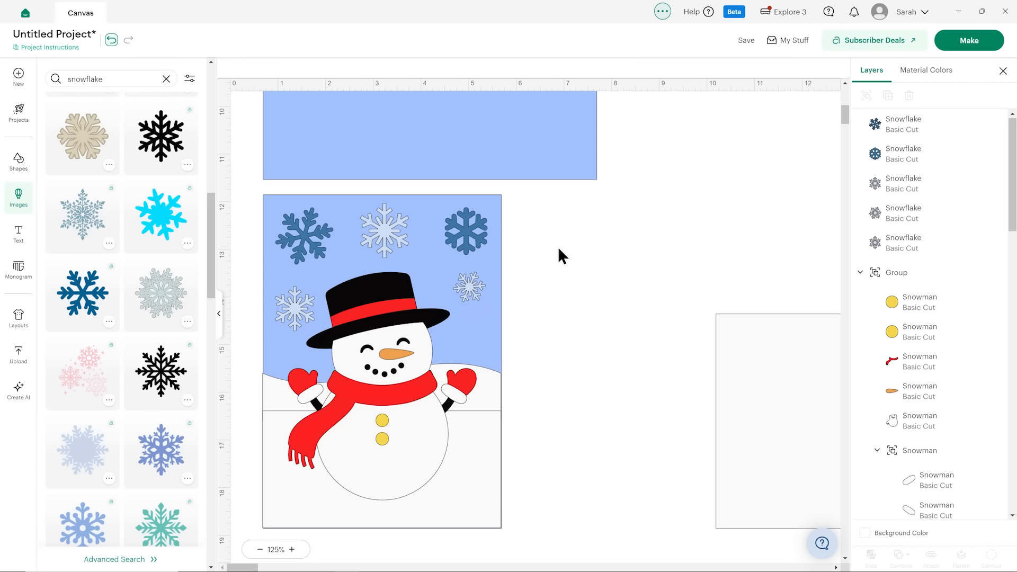
Place a copy of the rounded blue snowflake, about 0.56 x 0.63 in, below the small pale one and nudge the left pale snowflake.
click(292, 306)
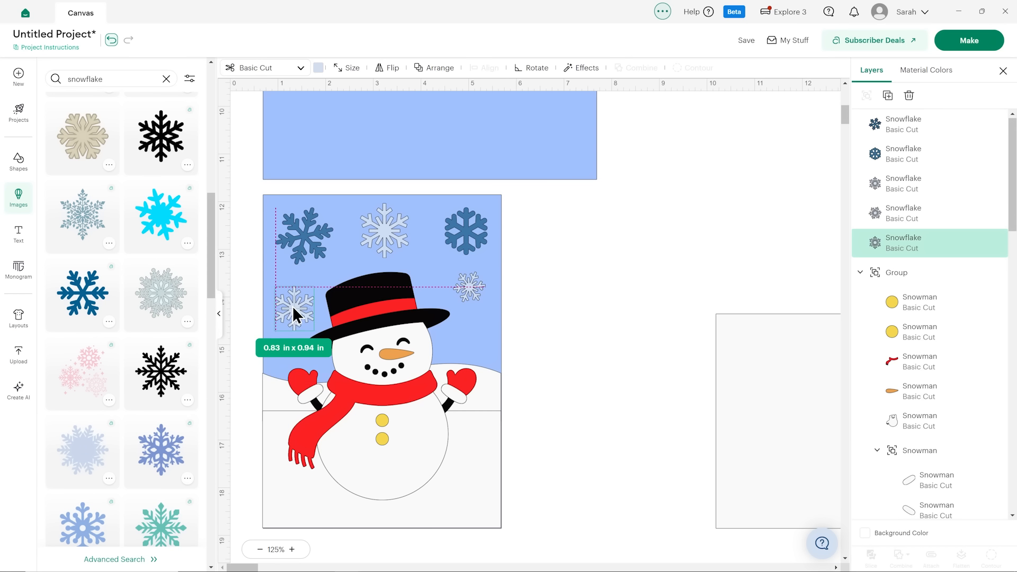
click(468, 230)
key(ctrl+d)
drag(512, 231, 469, 343)
click(535, 264)
click(534, 328)
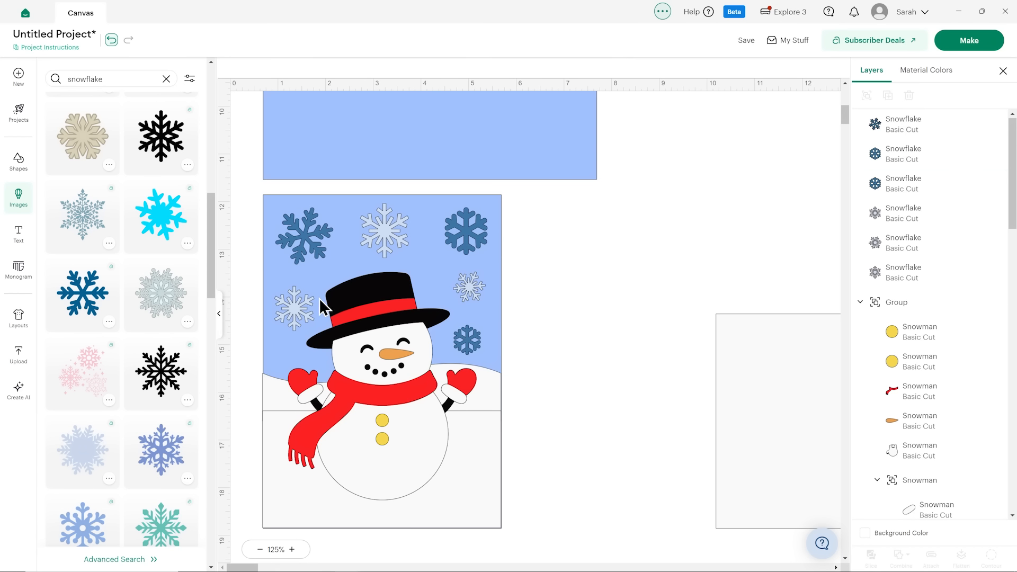
drag(289, 308, 288, 304)
click(597, 265)
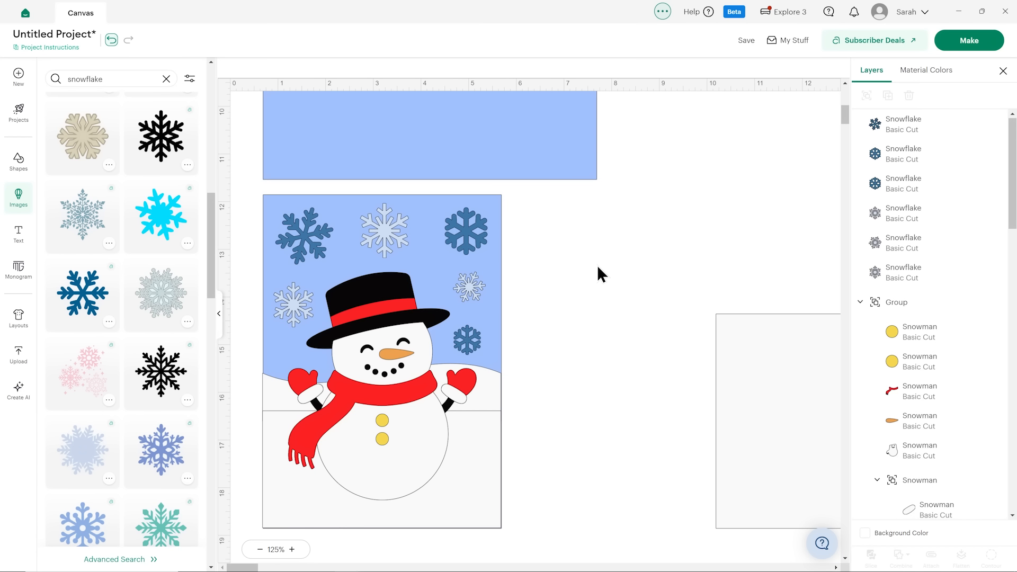
Move the blank 6.5 x 4.5 in off-white rectangle closer to the snowman panel.
scroll(596, 263, down, 2)
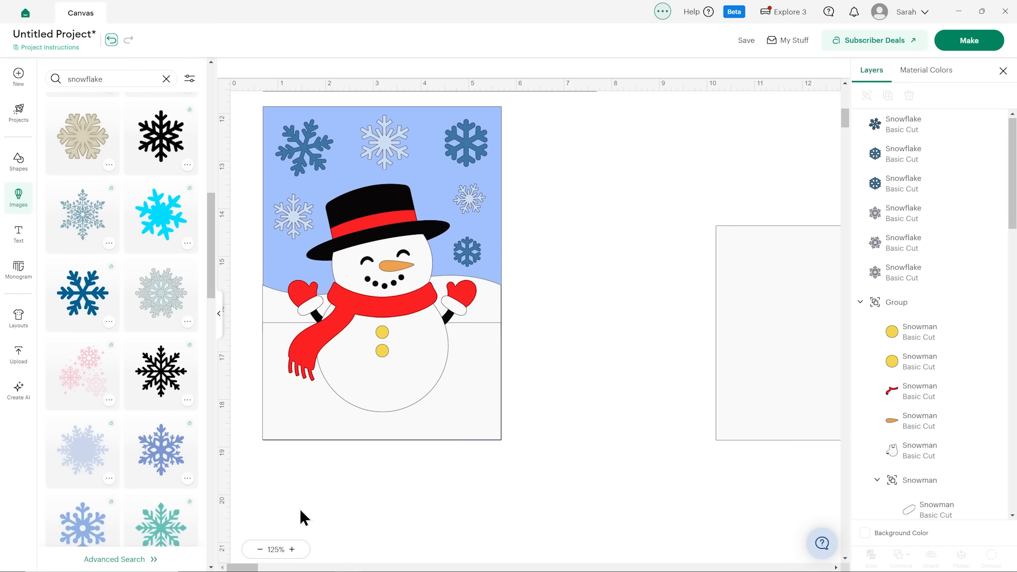
drag(249, 567, 254, 567)
drag(747, 336, 506, 308)
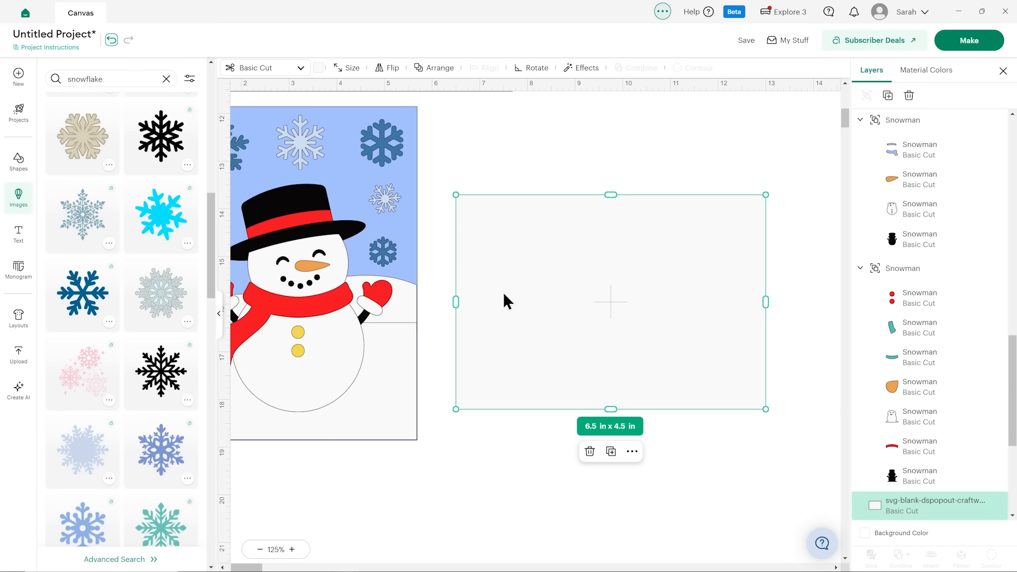
Duplicate the snowman panel's upper-right blue snowflake and place the copy in the off-white rectangle's upper-left corner.
click(380, 143)
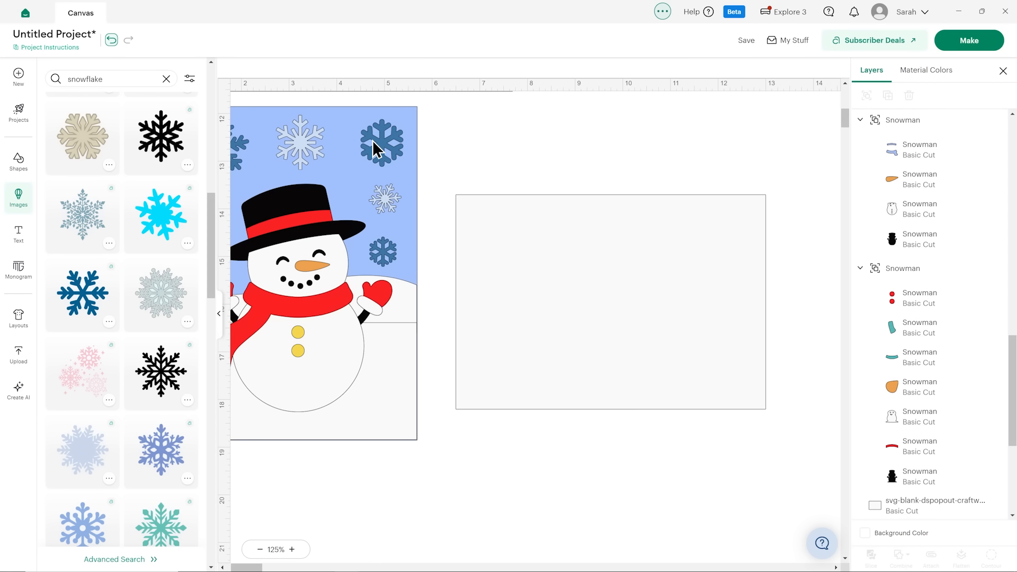
click(888, 96)
drag(408, 163, 484, 221)
click(384, 249)
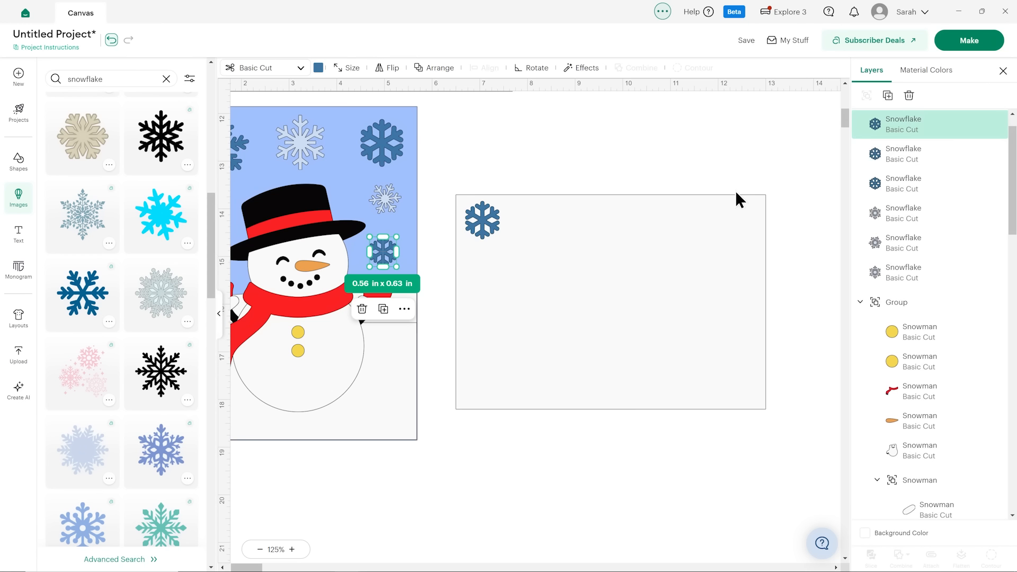
click(888, 95)
click(561, 141)
drag(410, 284, 480, 269)
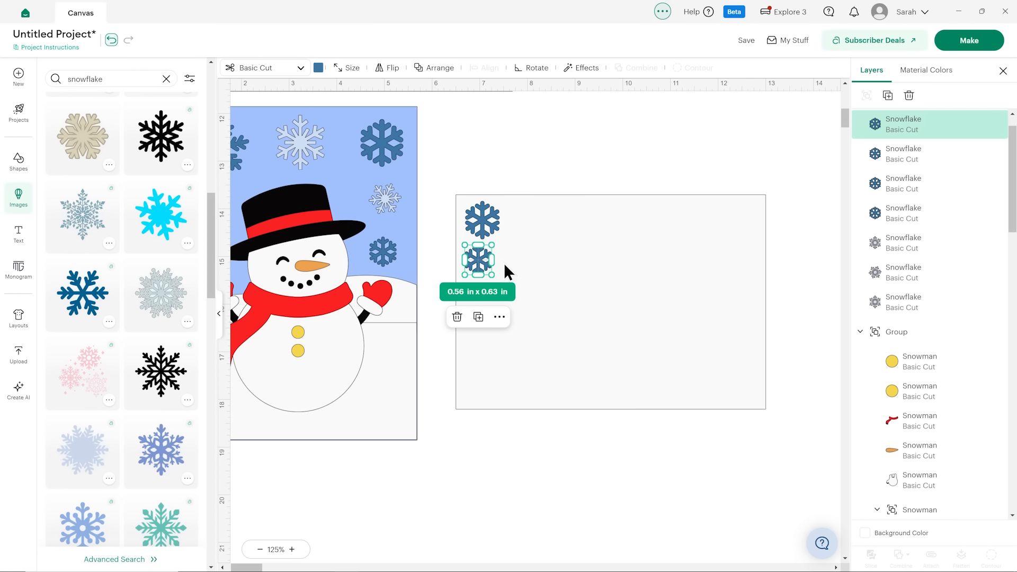
key(Delete)
Duplicate the small tilted pale snowflake and place the copy below the blue snowflake on the off-white rectangle.
click(389, 194)
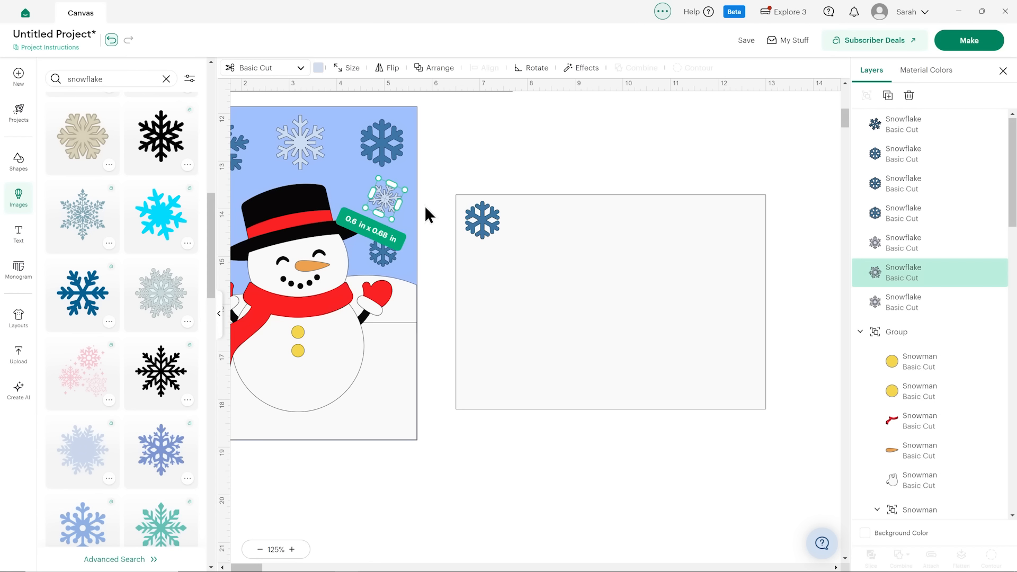
click(888, 96)
drag(404, 213, 481, 263)
click(532, 135)
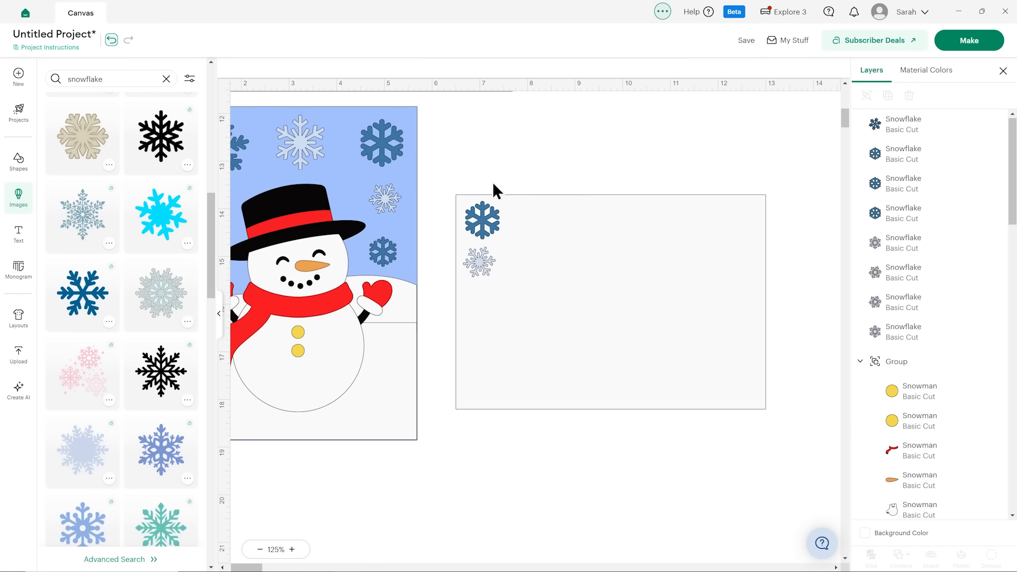
Place a smaller copy of the tilted branching snowflake beside the rounded blue one on the off-white rectangle, and adjust the corner cluster's spacing.
click(249, 151)
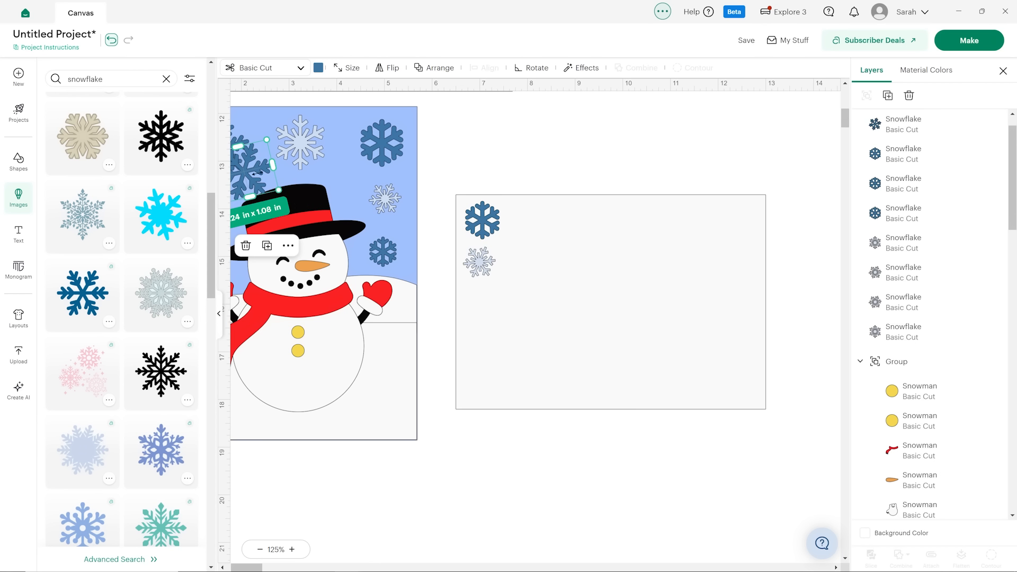
drag(241, 145, 533, 216)
click(555, 168)
click(479, 264)
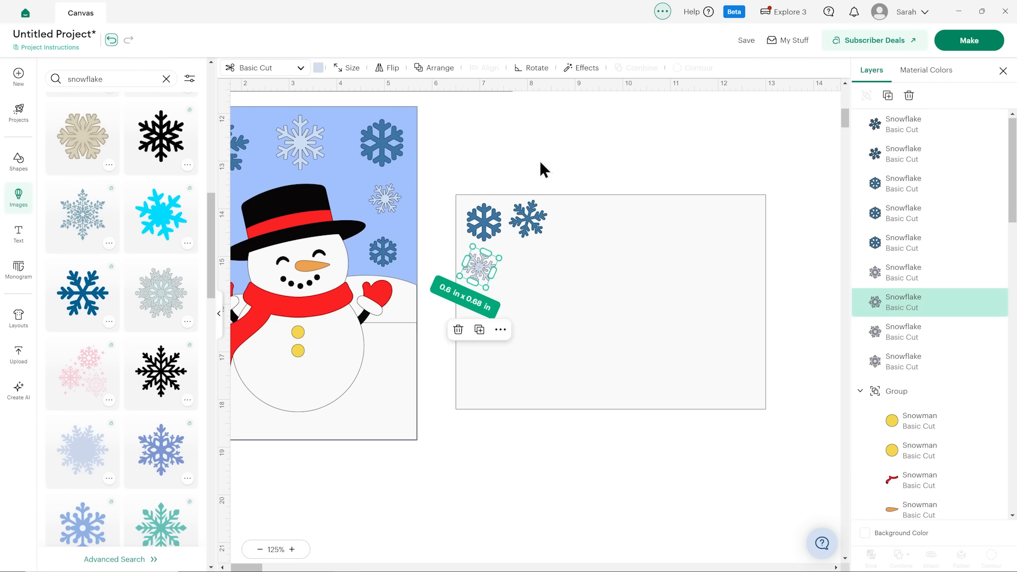
click(539, 161)
Group the three snowflakes in the off-white rectangle's corner.
click(534, 216)
shift+click(484, 223)
shift+click(466, 266)
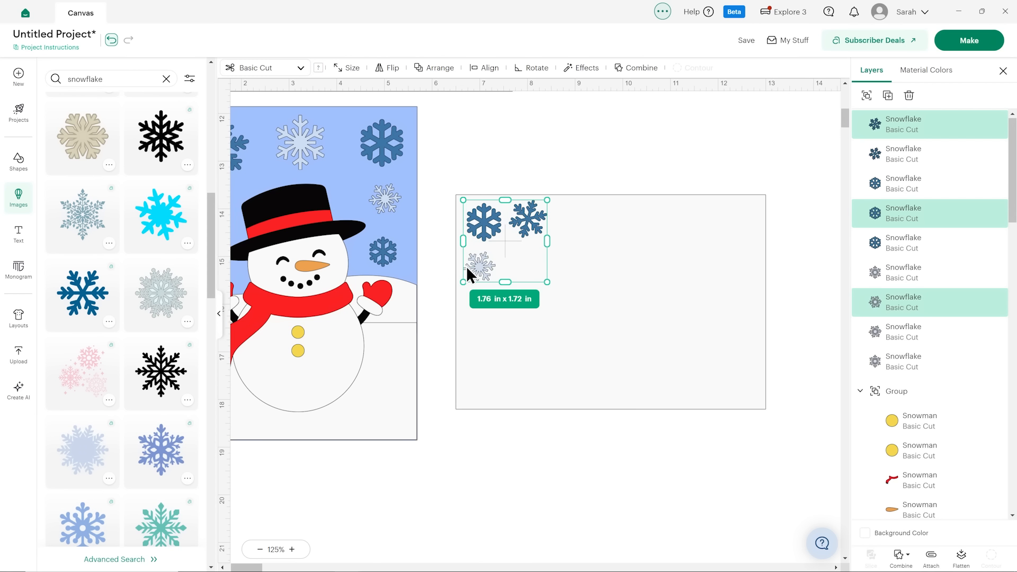
click(873, 99)
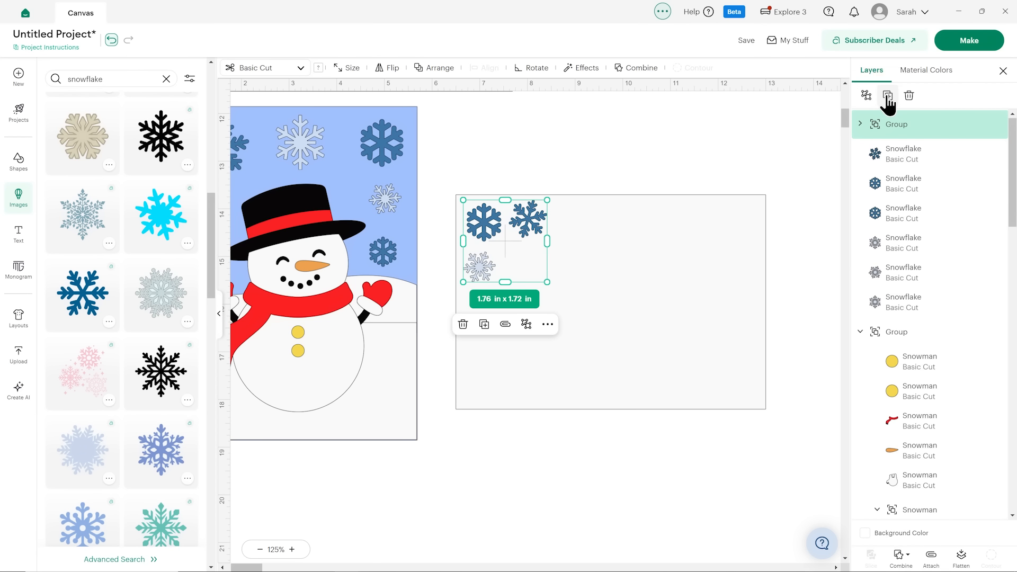
Duplicate the three-snowflake group on the off-white rectangle and rotate the copy by 180 degrees.
click(887, 96)
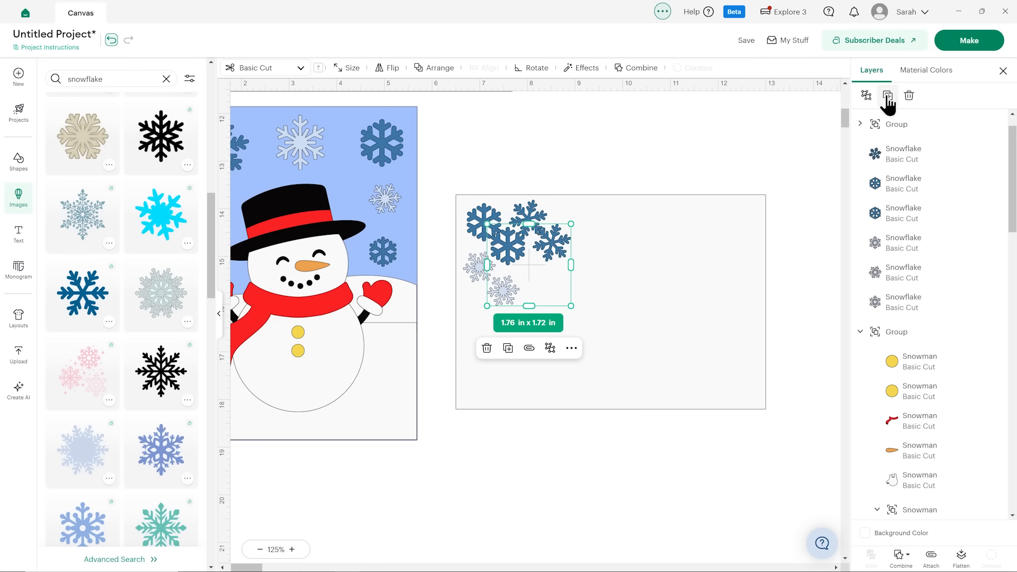
click(530, 70)
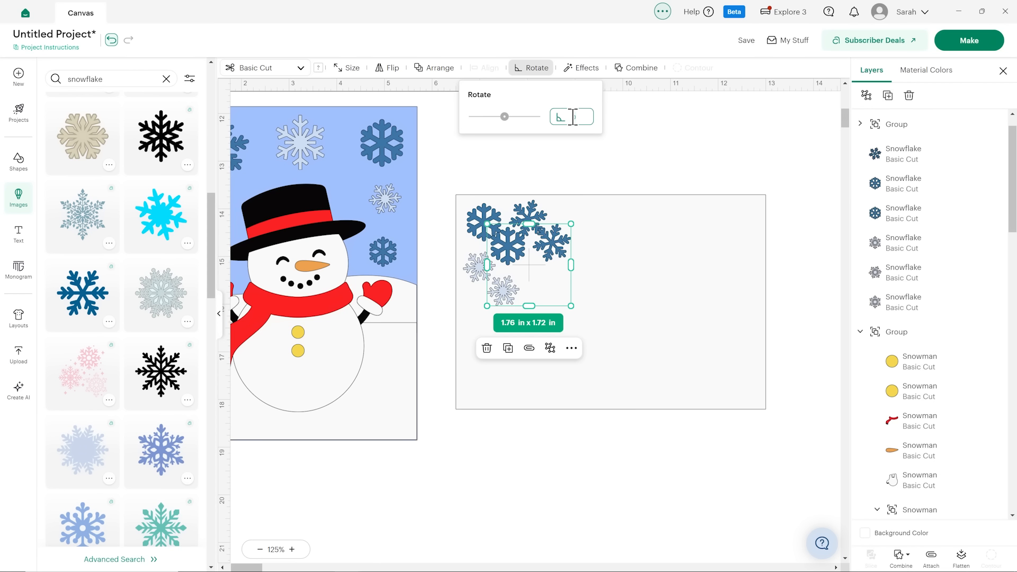
key(Return)
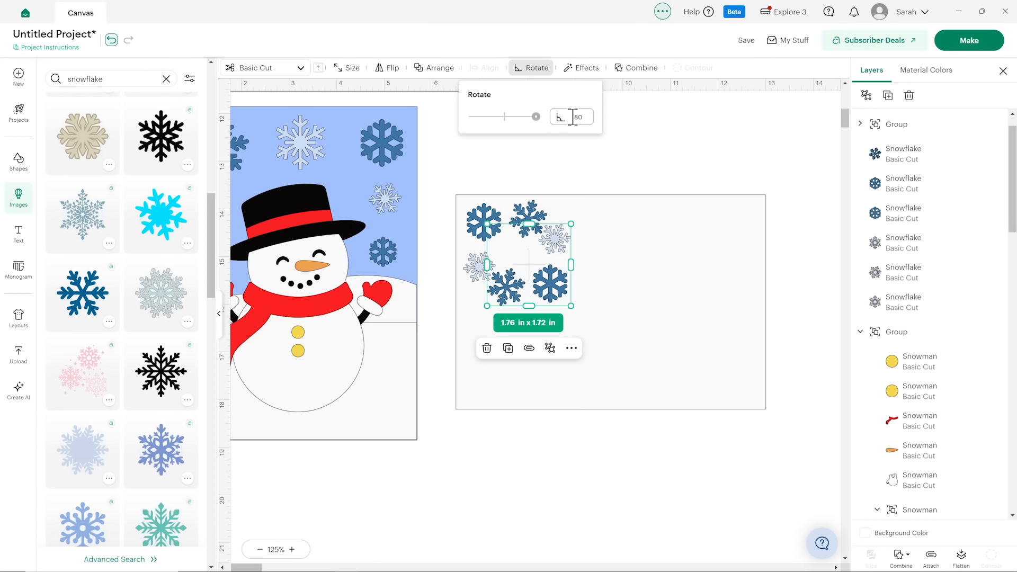
click(741, 144)
drag(560, 285, 622, 366)
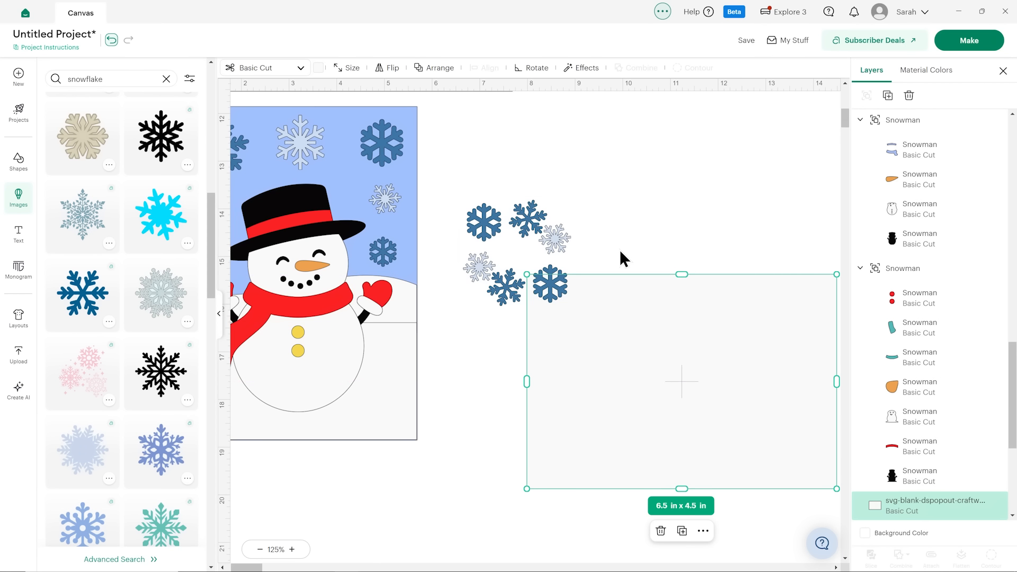
key(ctrl+z)
click(545, 289)
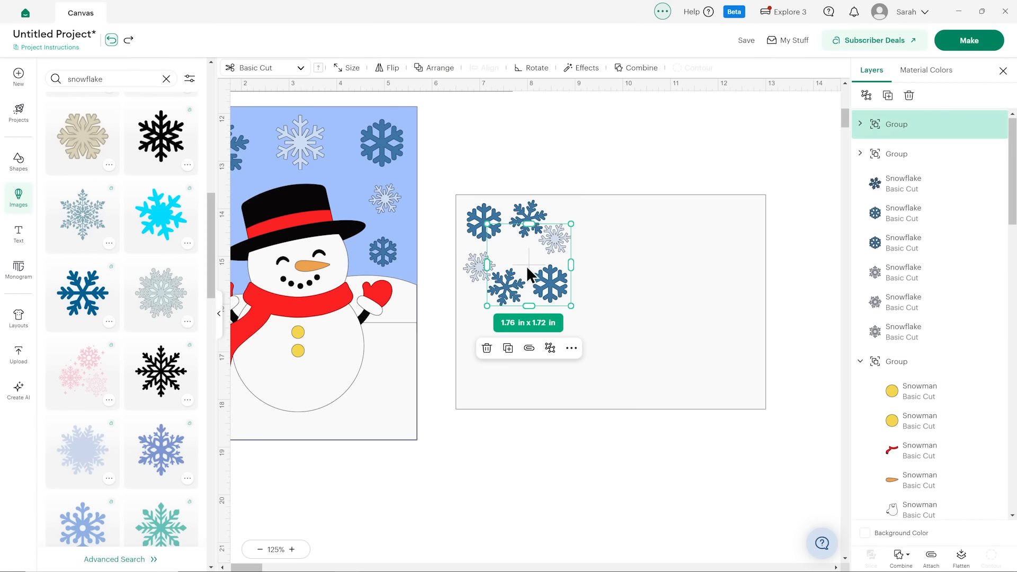
mouse_move(527, 275)
mouse_down()
mouse_move(626, 341)
mouse_move(521, 290)
mouse_up()
key(ctrl+z)
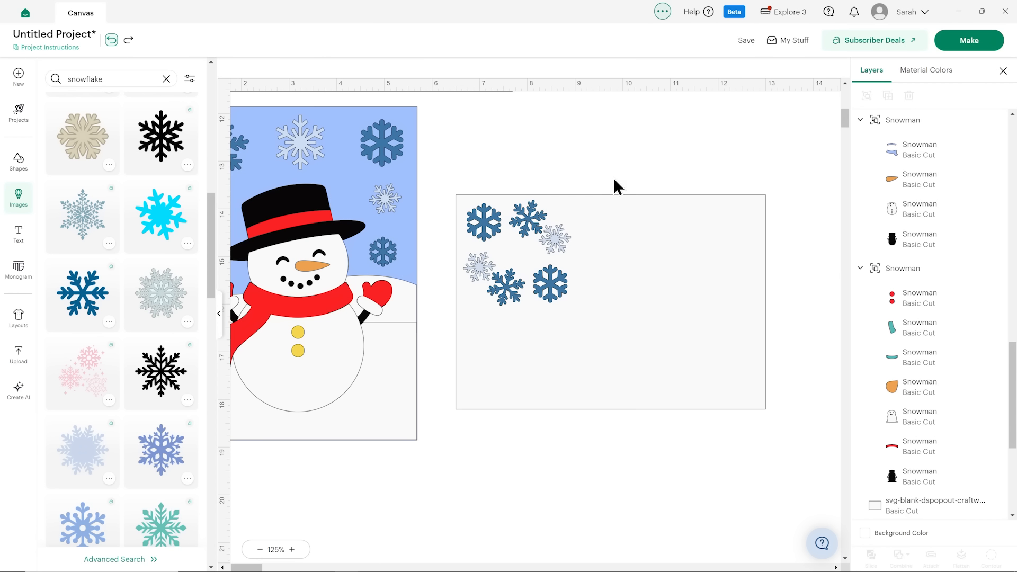
Move the off-white rectangle down so it sits clear below both snowflake groups.
click(555, 293)
drag(528, 265, 530, 383)
click(574, 164)
click(559, 294)
click(627, 228)
scroll(615, 233, down, 2)
scroll(588, 233, up, 2)
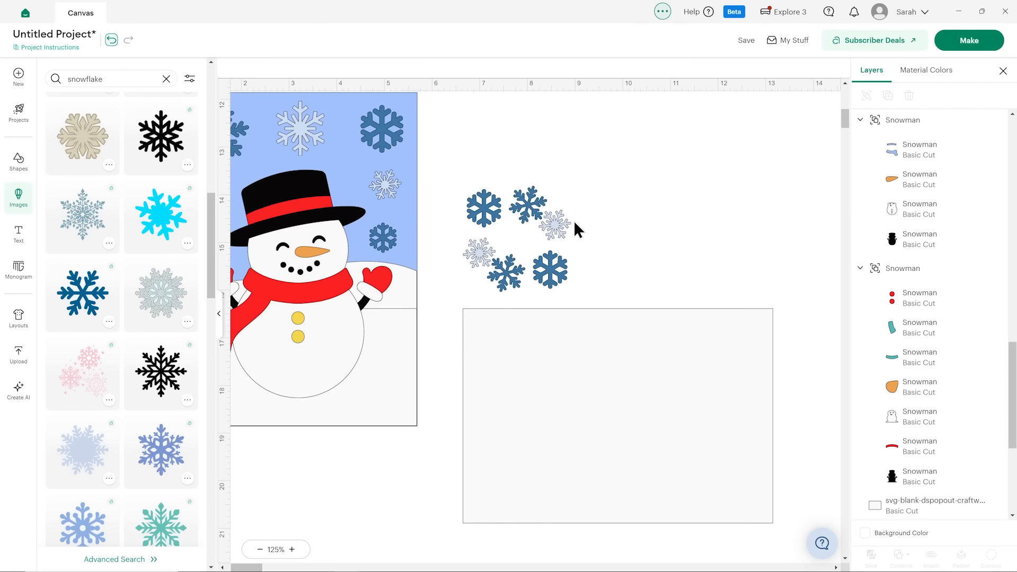
Place the original snowflake group in the off-white rectangle's upper-left corner and the rotated copy in its lower-right corner.
drag(530, 219, 536, 349)
drag(546, 294, 742, 520)
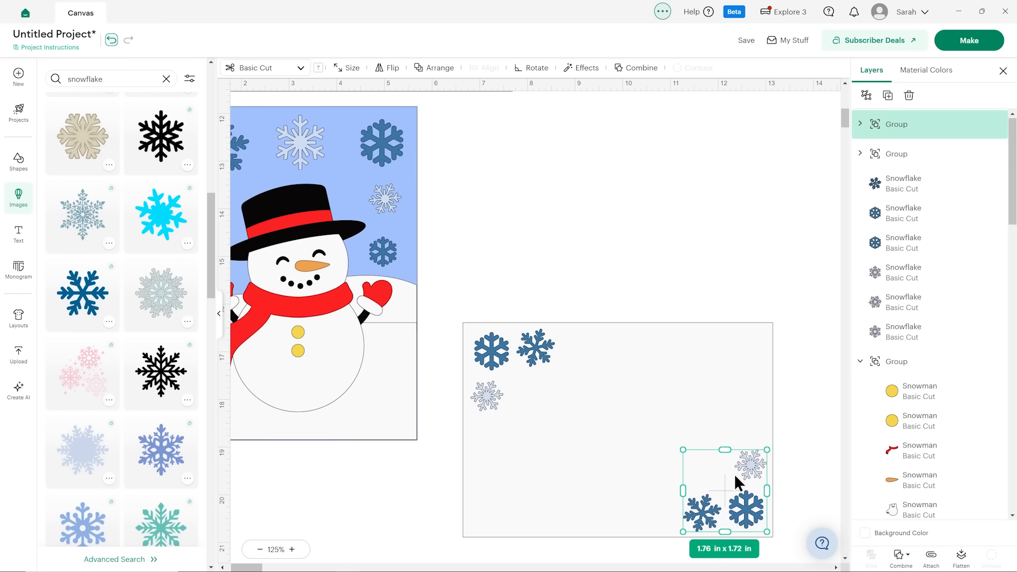
click(658, 253)
Subtract both corner snowflake groups from the off-white rectangle, and shift the cut panel slightly up and to the right.
scroll(608, 212, down, 2)
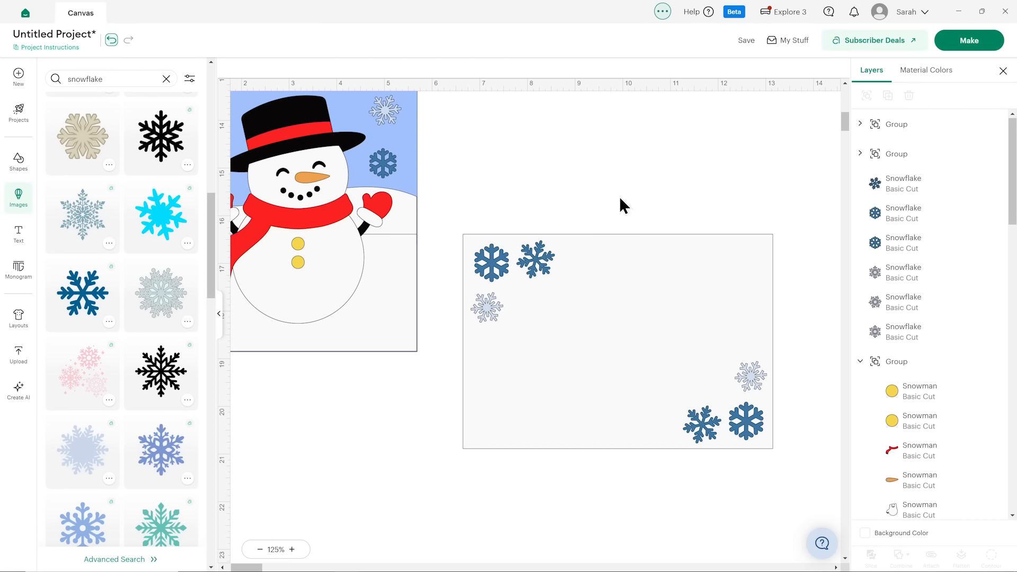
scroll(454, 215, up, 14)
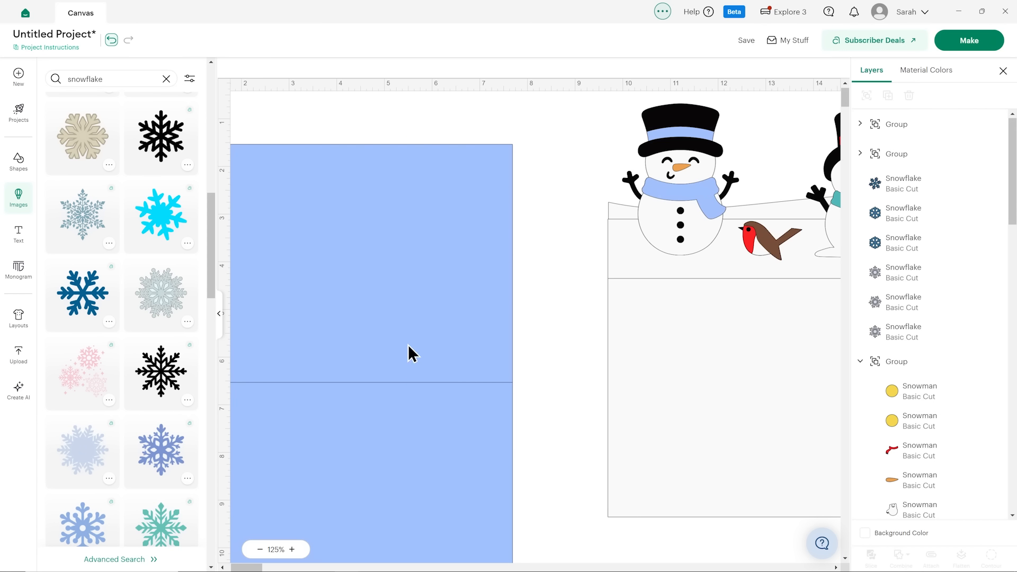
scroll(524, 341, down, 2)
scroll(526, 342, up, 2)
scroll(561, 334, down, 14)
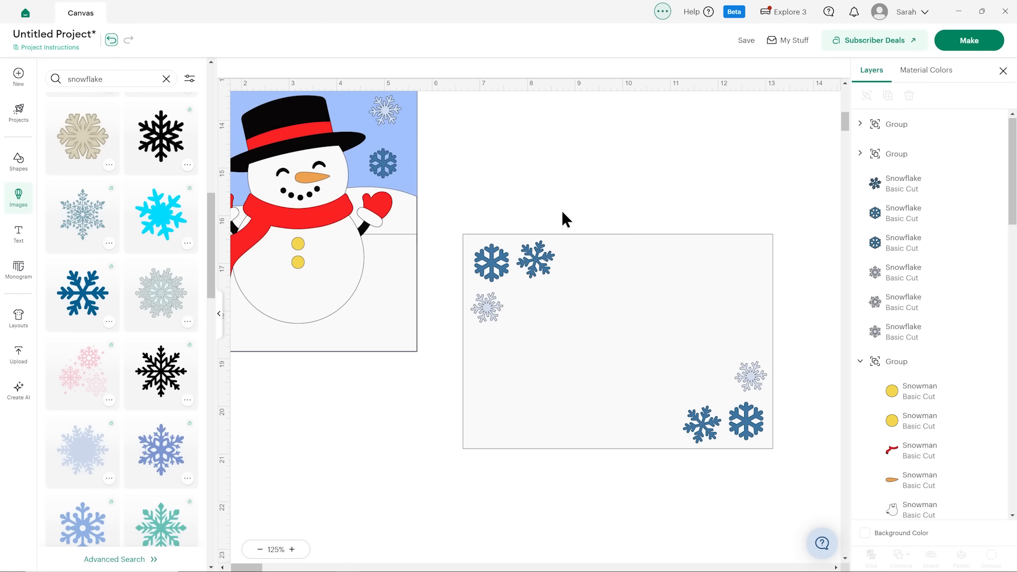
drag(451, 222, 819, 481)
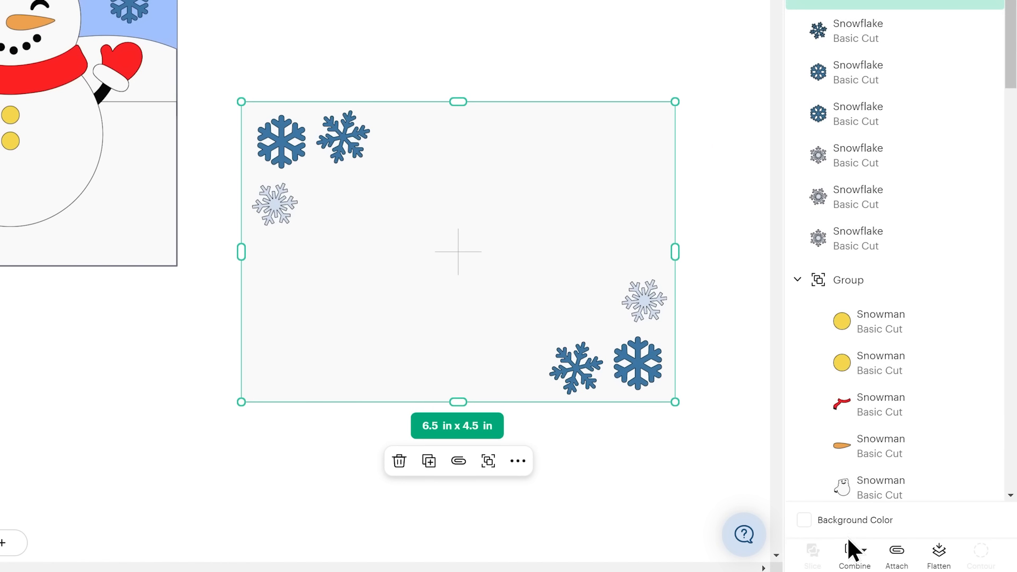
click(899, 556)
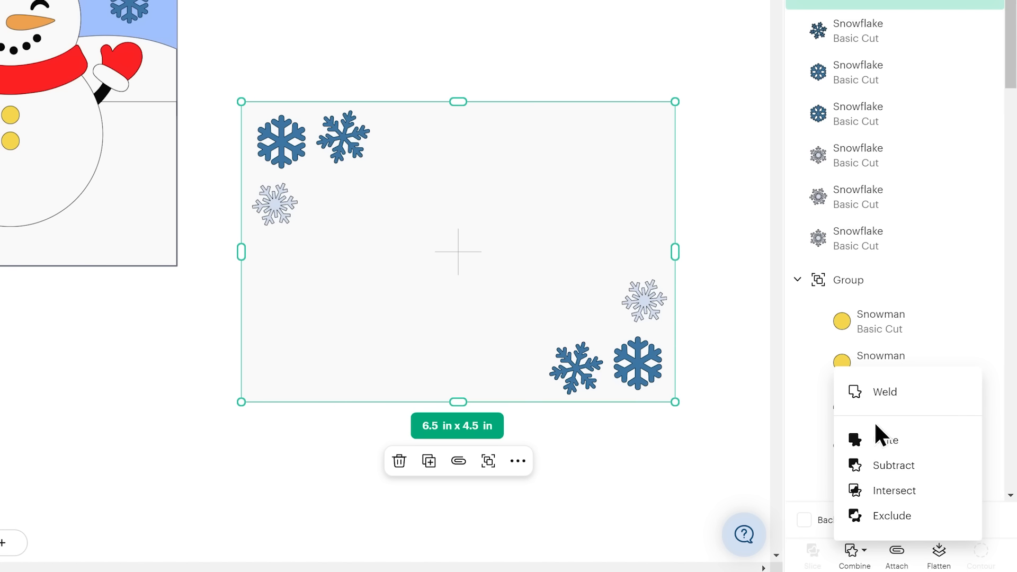
click(900, 470)
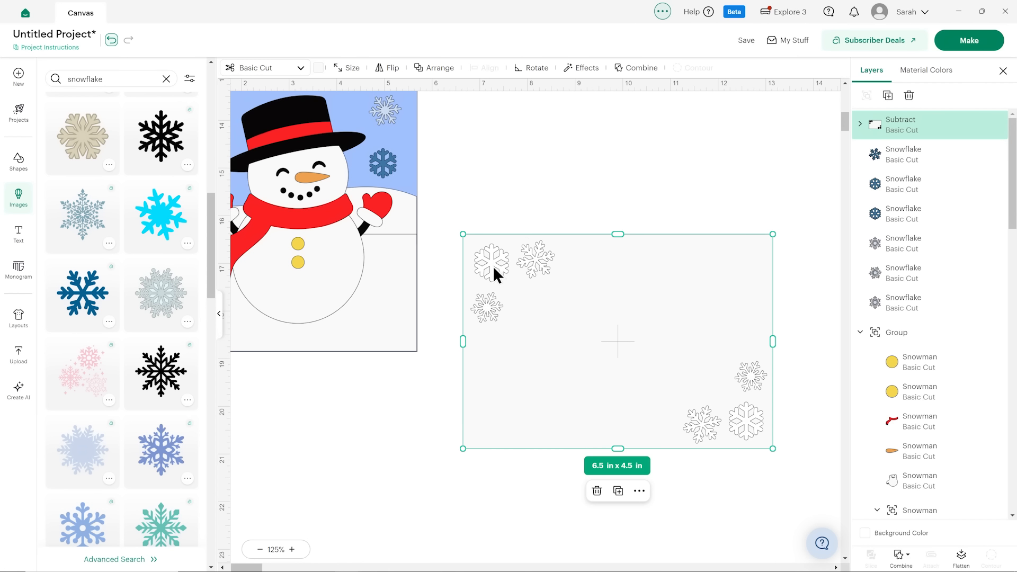
click(408, 98)
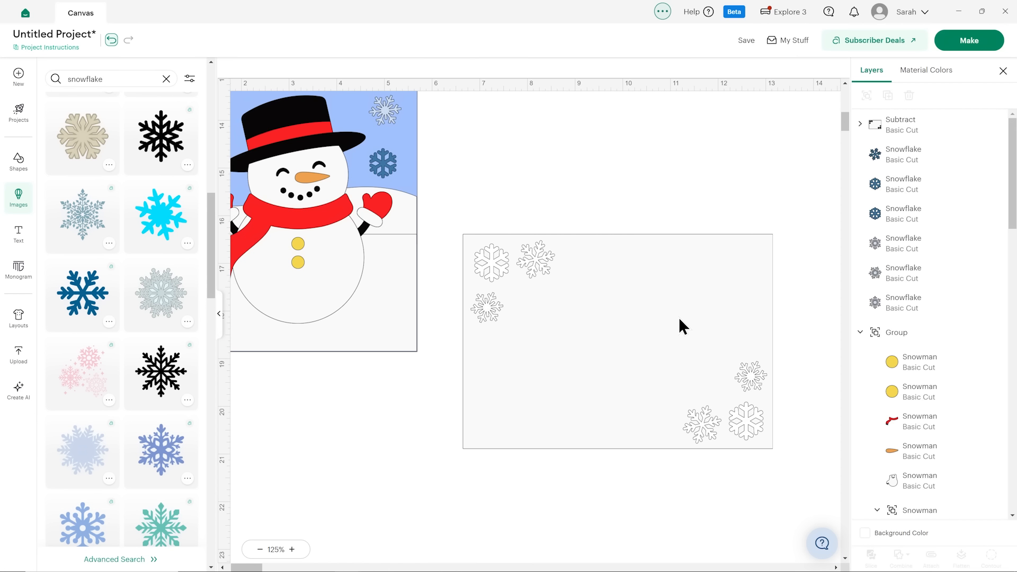
drag(678, 317, 717, 302)
click(669, 176)
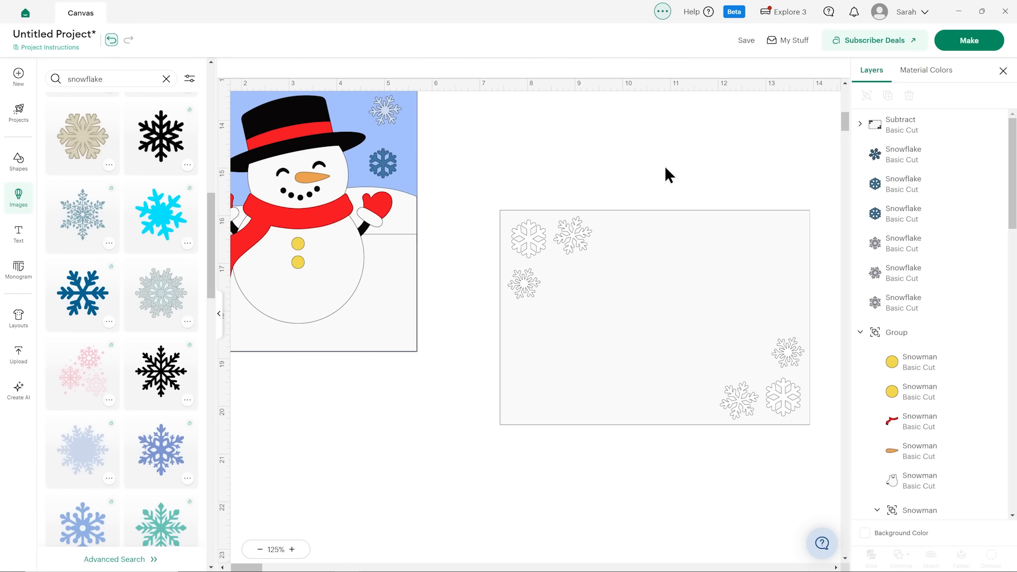
Examine the individual snowflake layers kept inside the off-white panel's Subtract result.
click(859, 125)
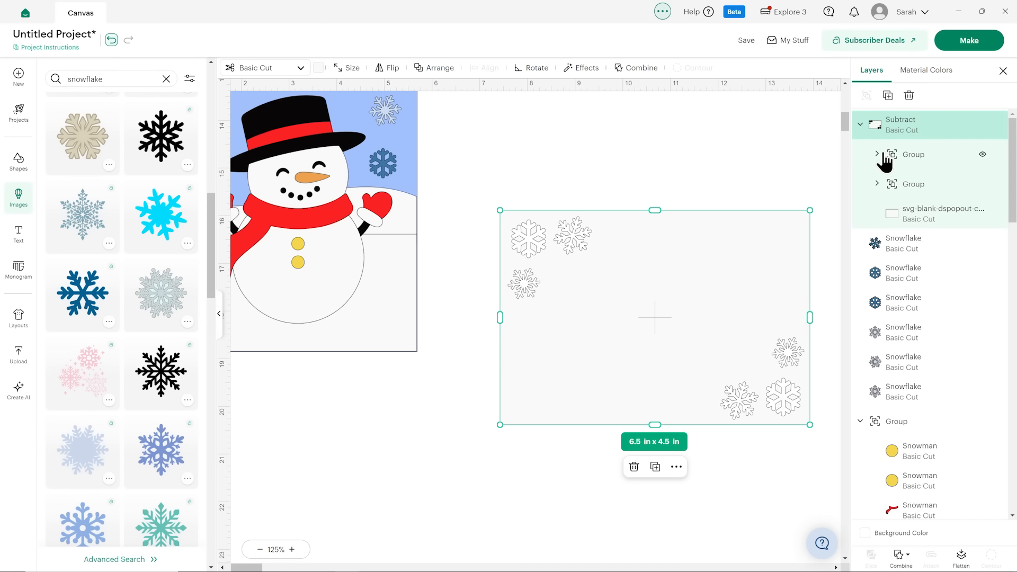
click(884, 159)
click(877, 154)
click(935, 186)
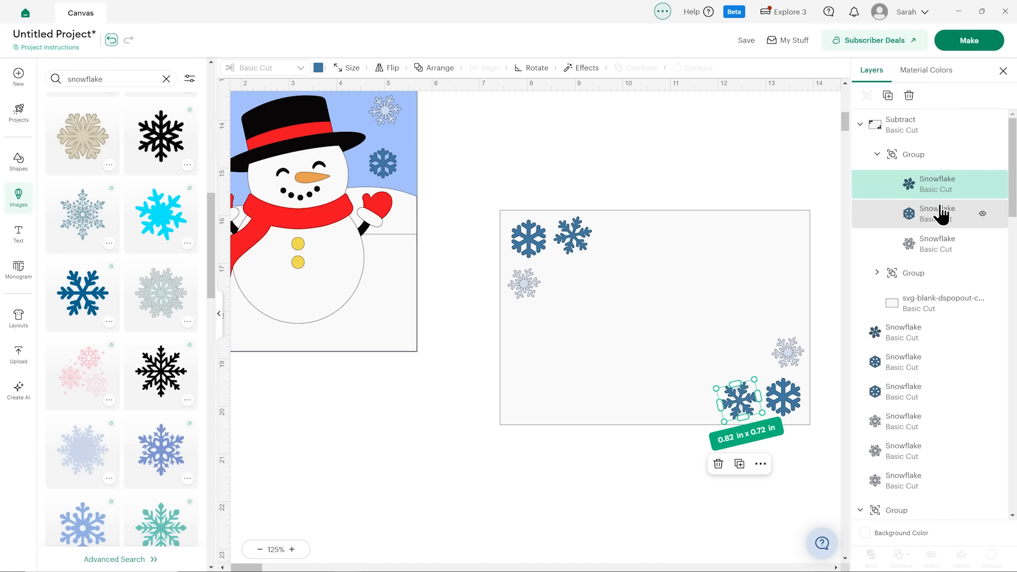
click(941, 215)
click(799, 177)
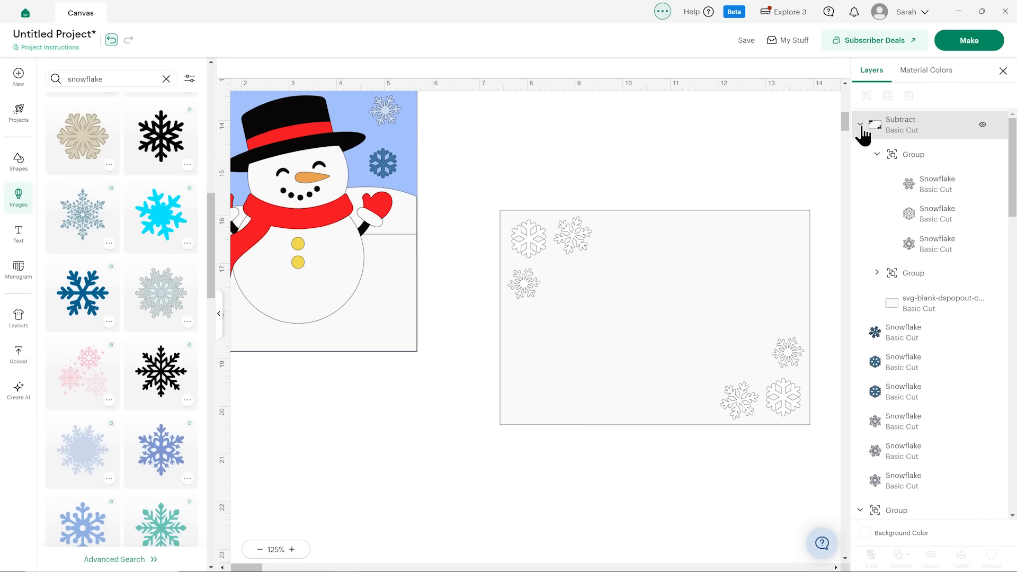
click(861, 128)
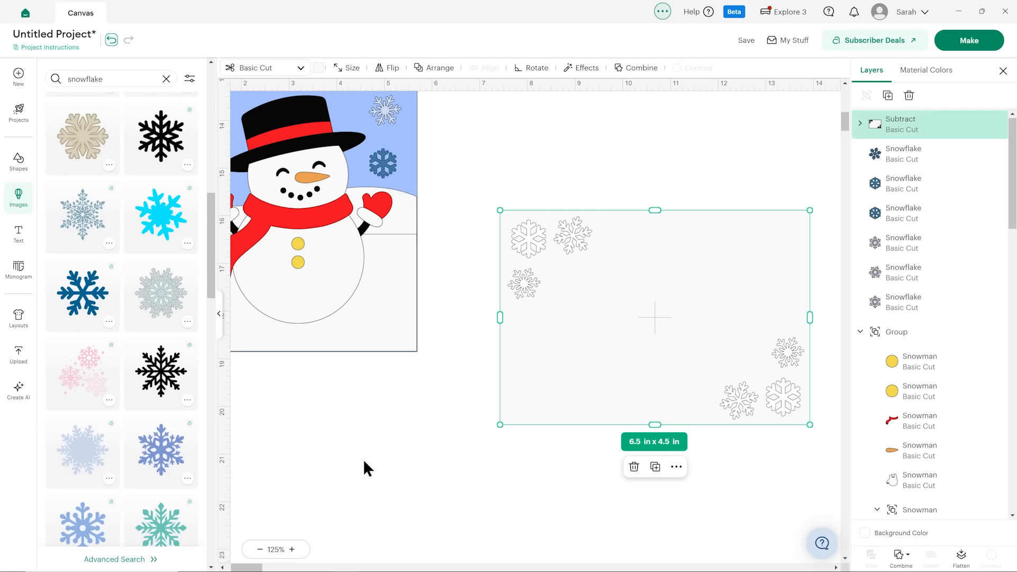
Subtract the six snowflakes above the large snowman from the blue background panel behind him.
scroll(368, 468, left, 3)
scroll(317, 450, up, 3)
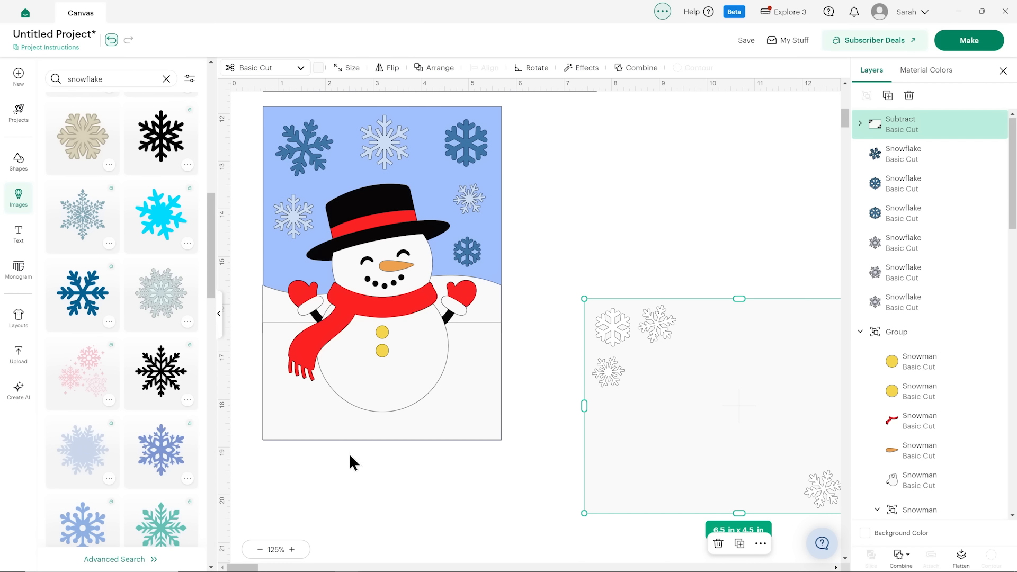
scroll(349, 457, up, 2)
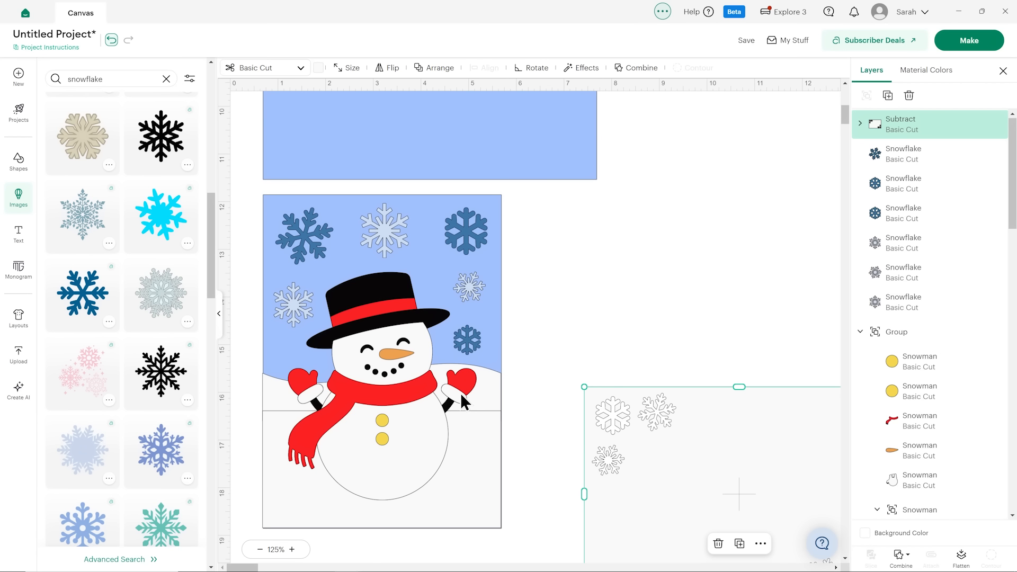
click(462, 342)
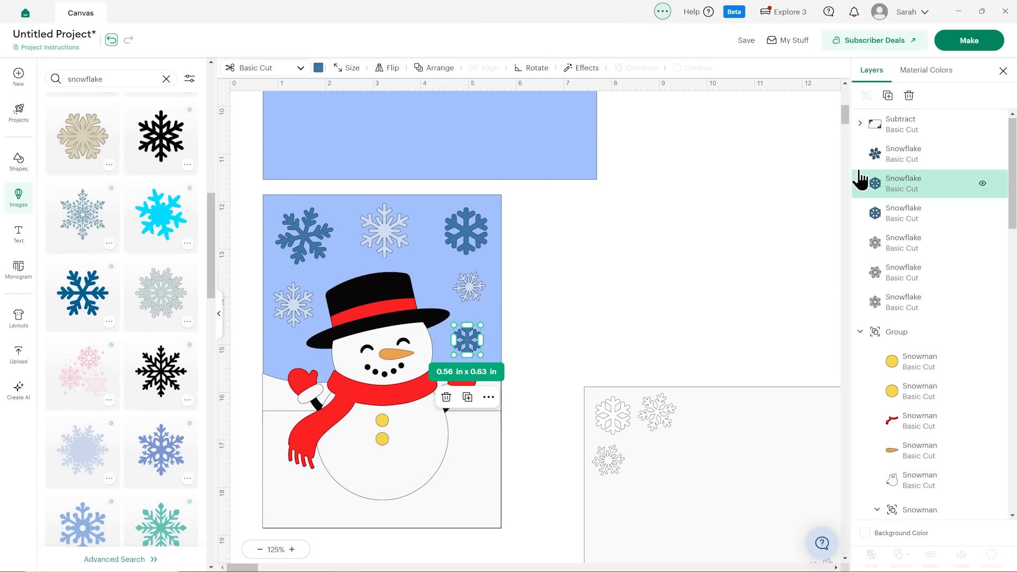
shift+click(903, 156)
shift+click(903, 212)
shift+click(900, 242)
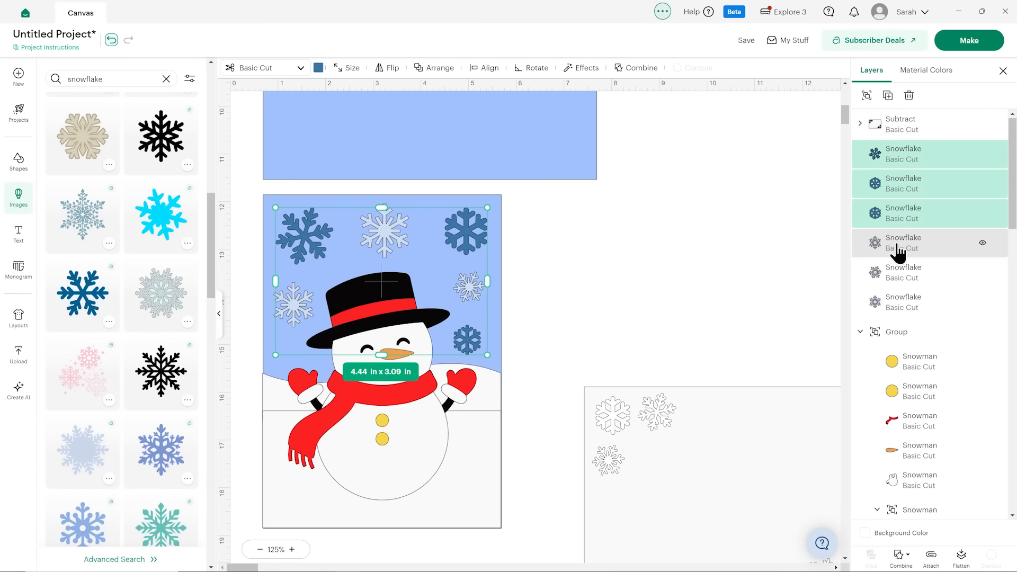
shift+click(897, 281)
scroll(897, 318, down, 10)
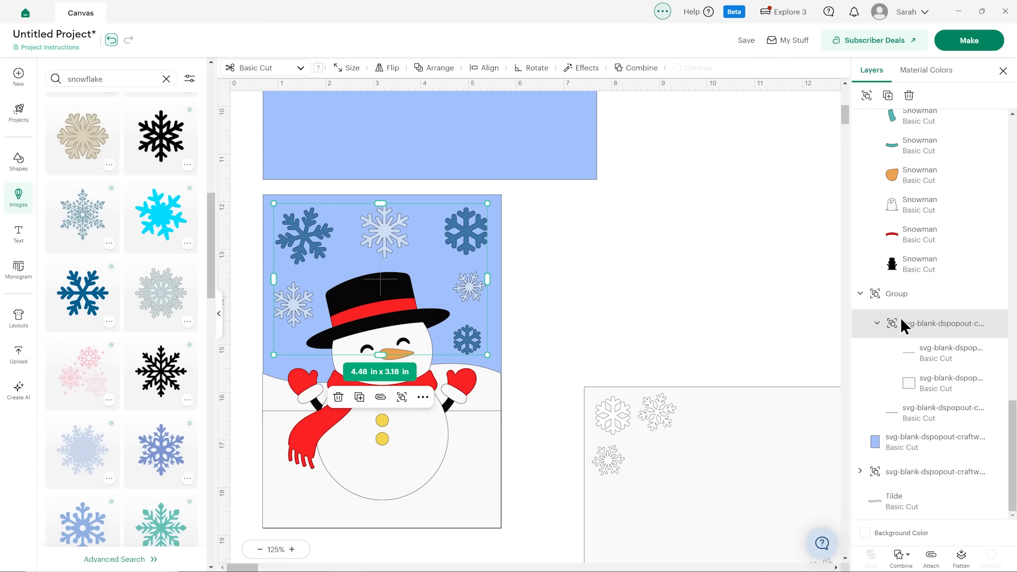
click(904, 447)
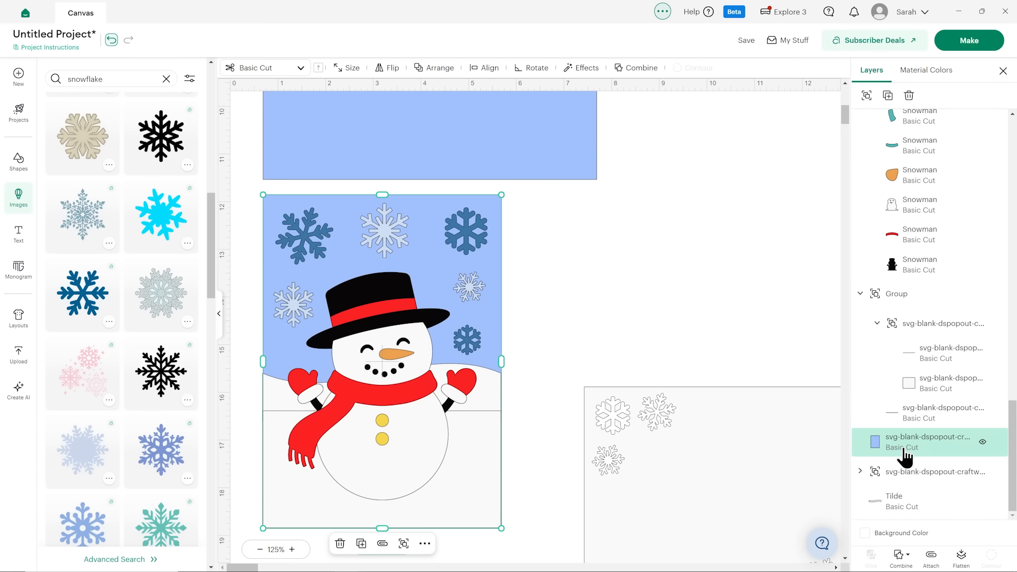
click(899, 556)
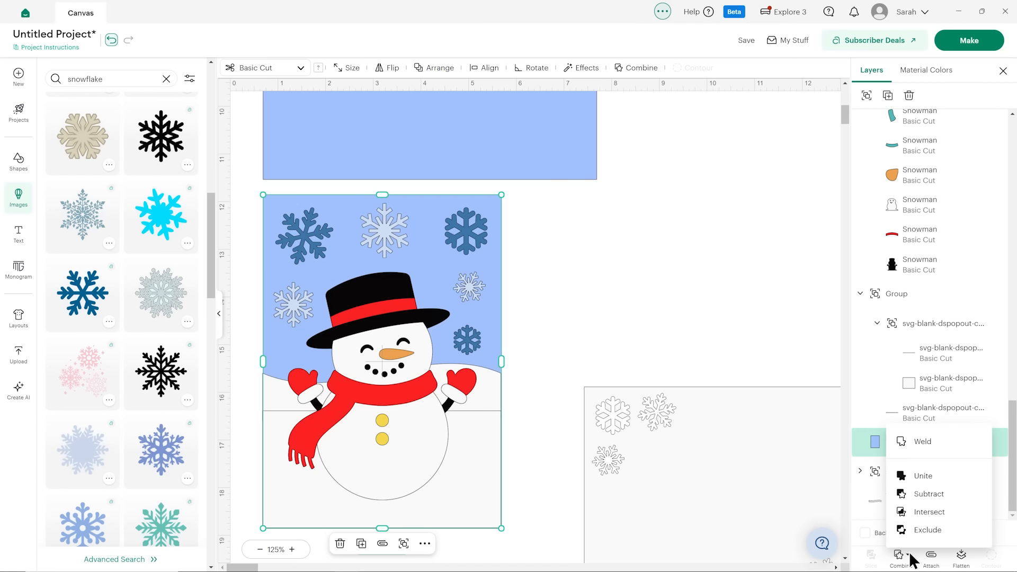
click(928, 494)
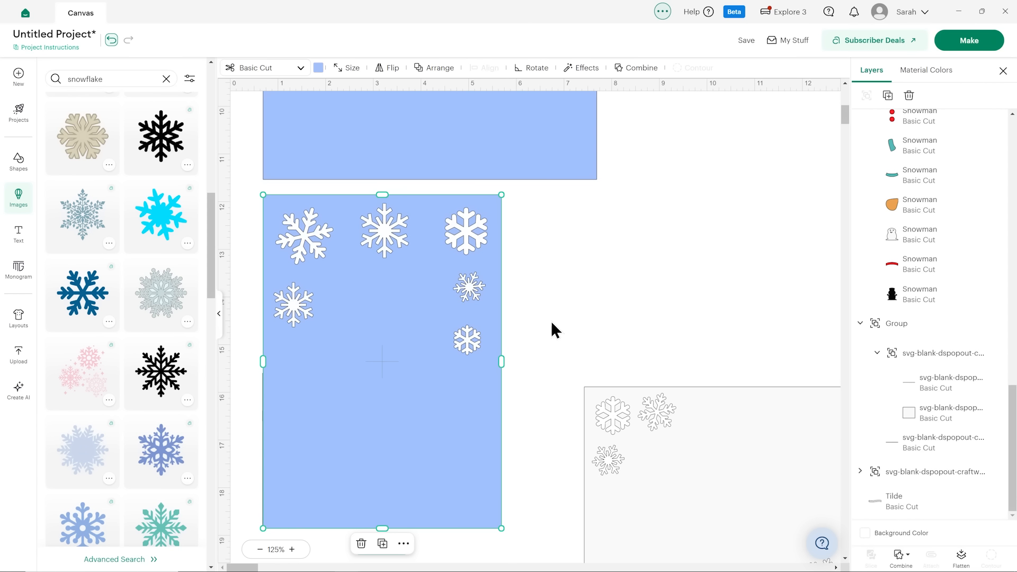
Send the cut blue snowflake panel to the back, behind the snowman and snowy hill.
click(432, 69)
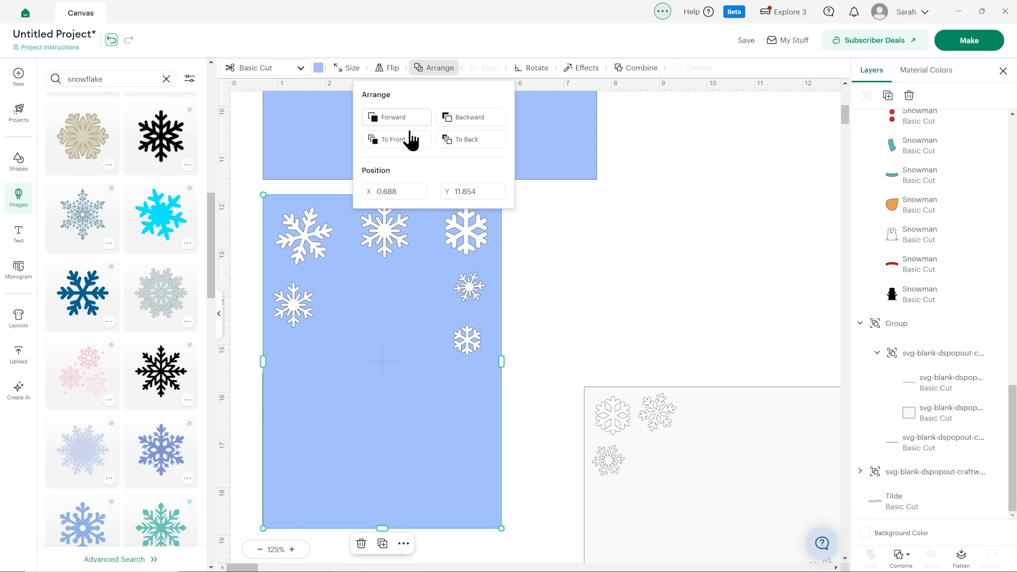
click(460, 139)
click(593, 268)
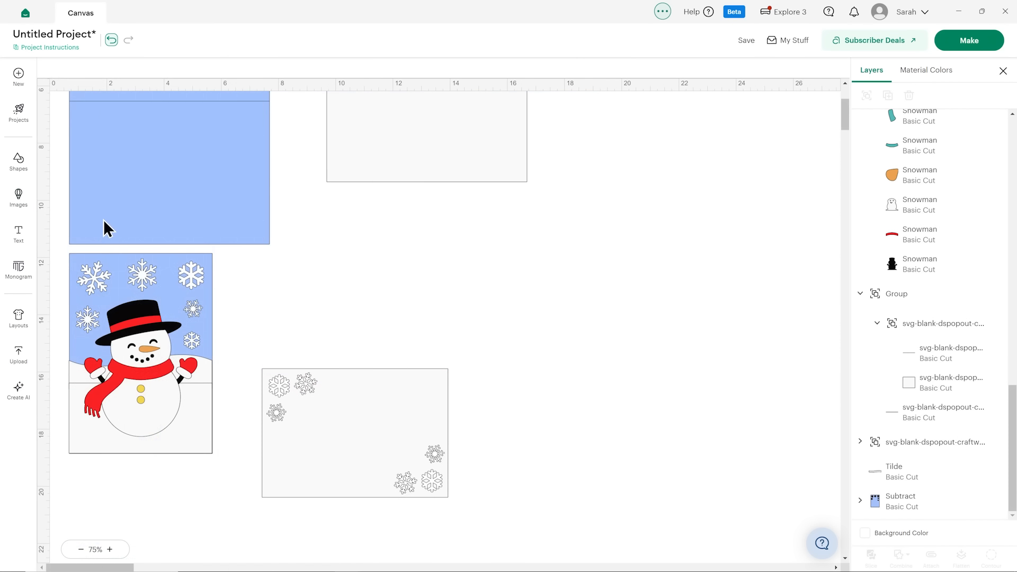
Recolour the rectangle of the large folded card base above the snowman panel with the off-white material colour.
click(107, 227)
click(864, 501)
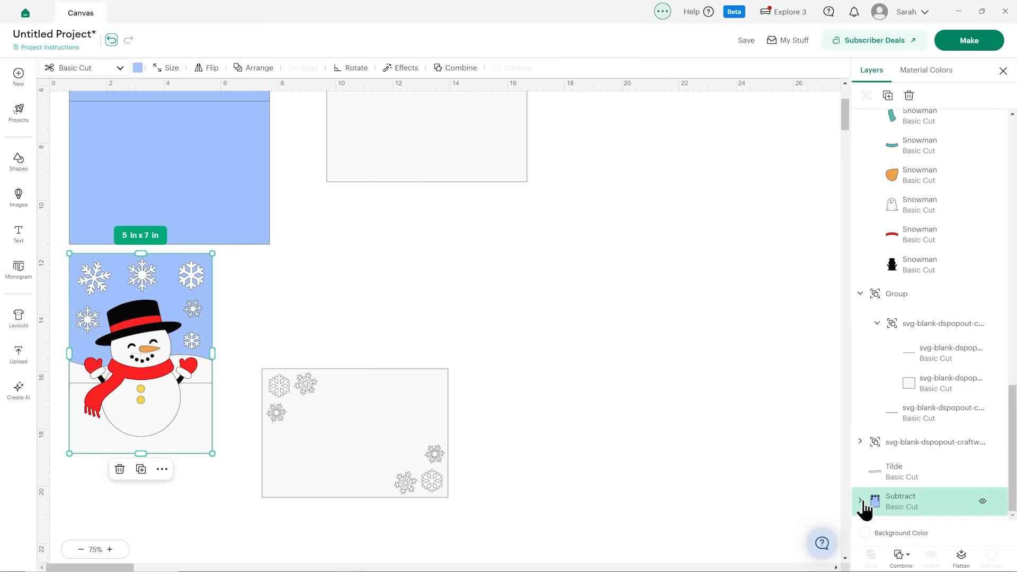
click(263, 222)
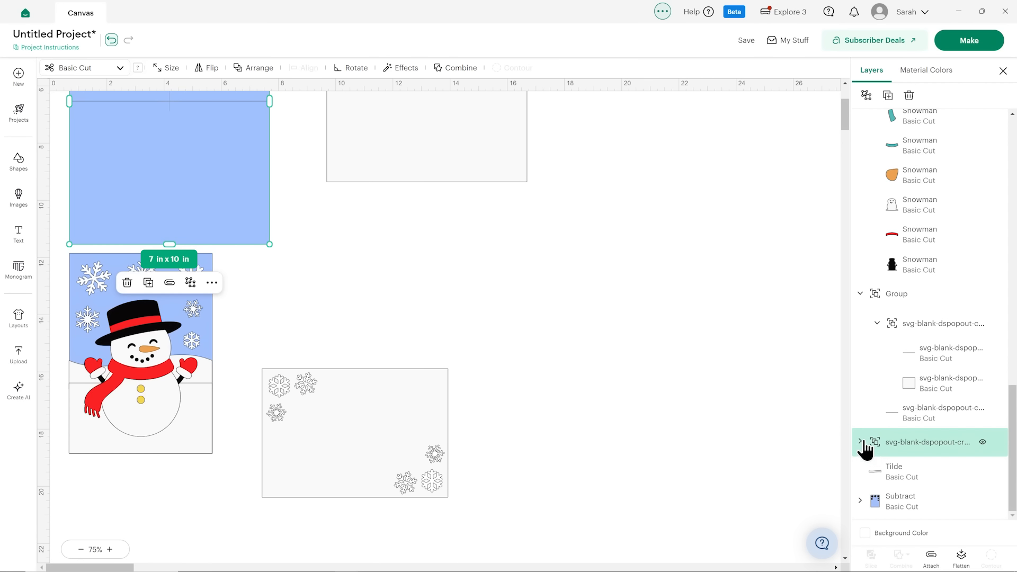
click(860, 442)
scroll(921, 486, down, 1)
click(895, 445)
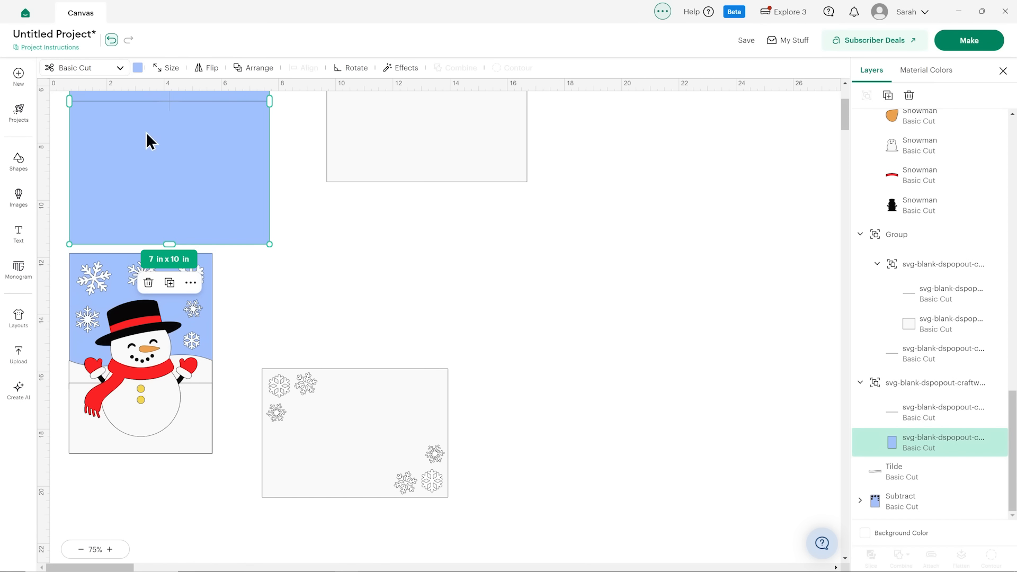
click(138, 68)
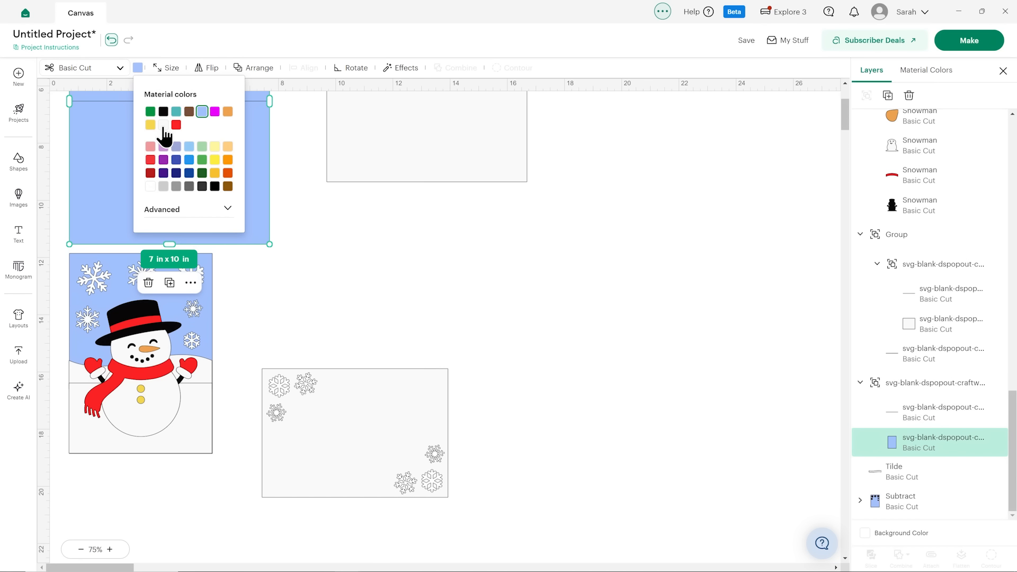
click(165, 135)
click(305, 217)
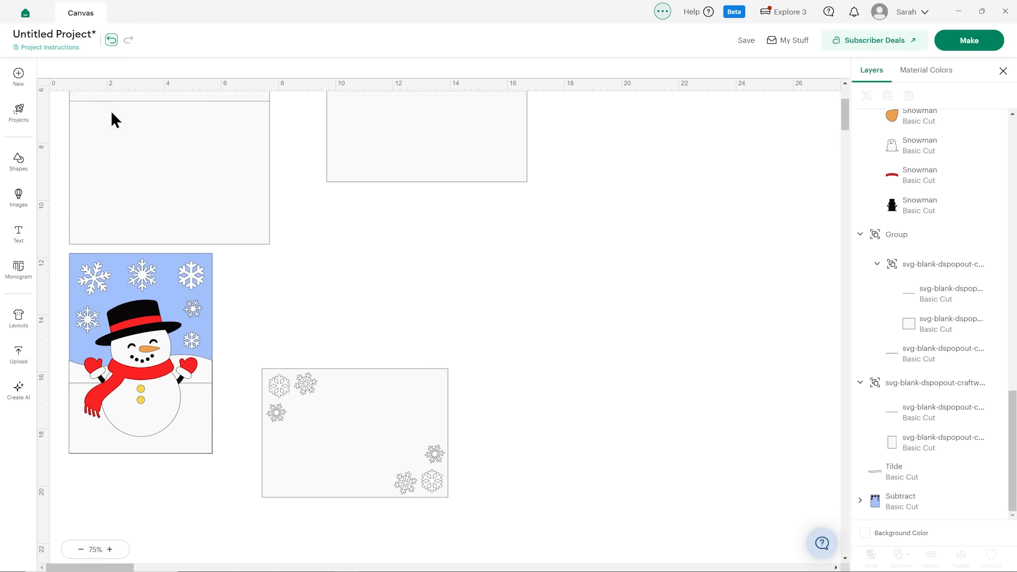
Test the snowflake cut-out panel's fit on the card base's lower half, move it off again, and set its width to 6.25 in.
scroll(394, 352, up, 3)
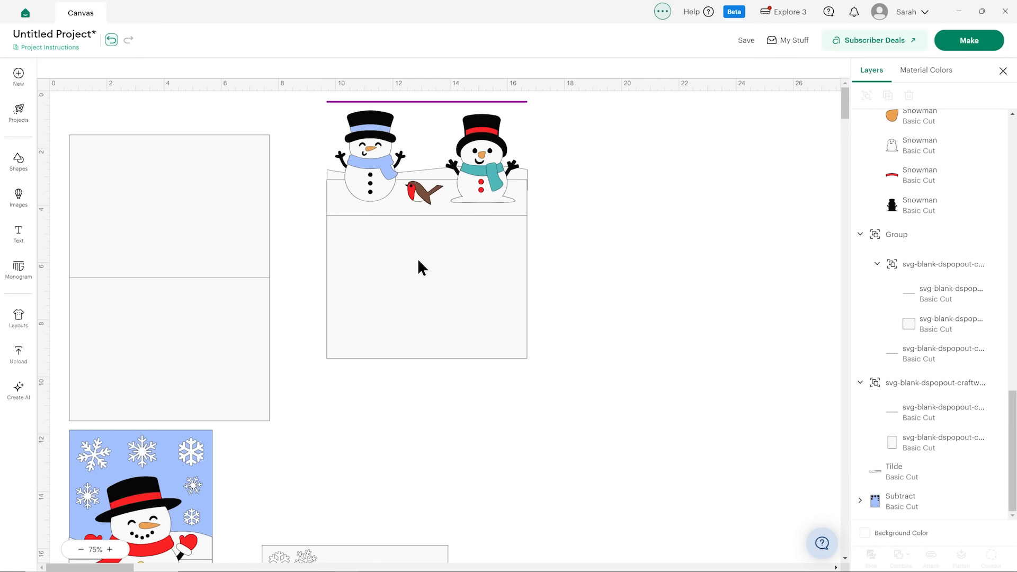
scroll(418, 265, down, 2)
drag(342, 500, 155, 240)
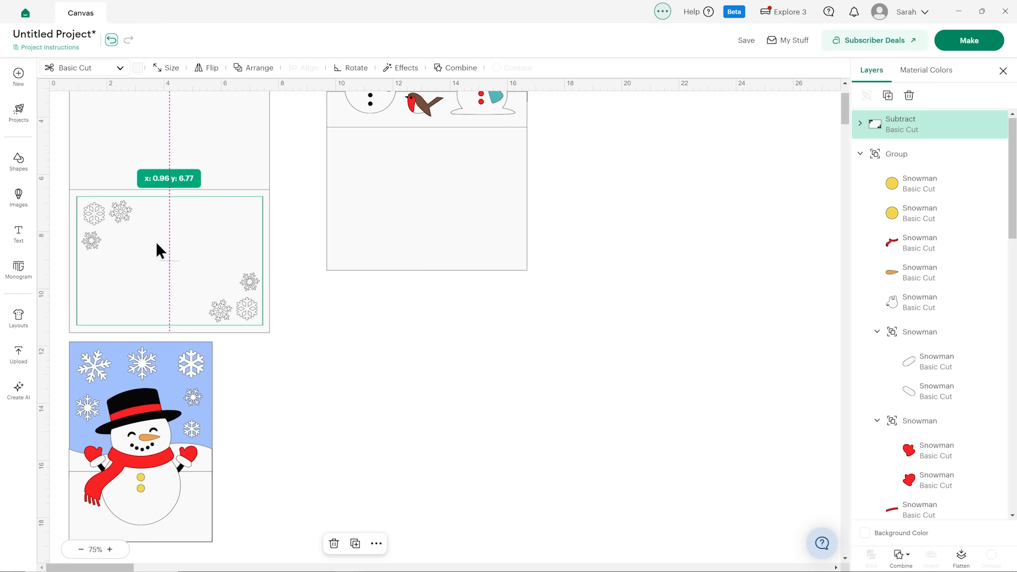
drag(156, 240, 474, 370)
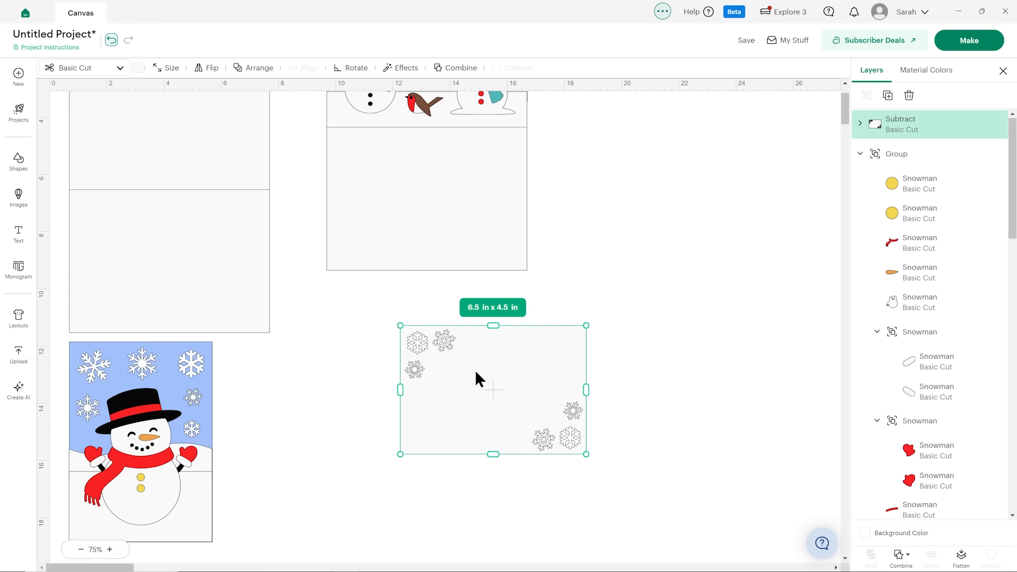
click(166, 70)
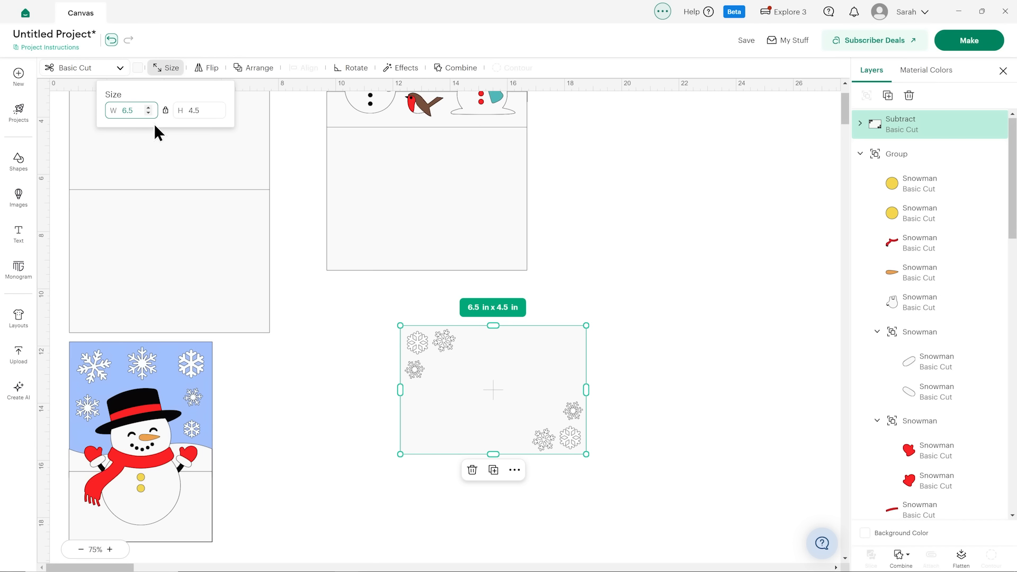
key(Return)
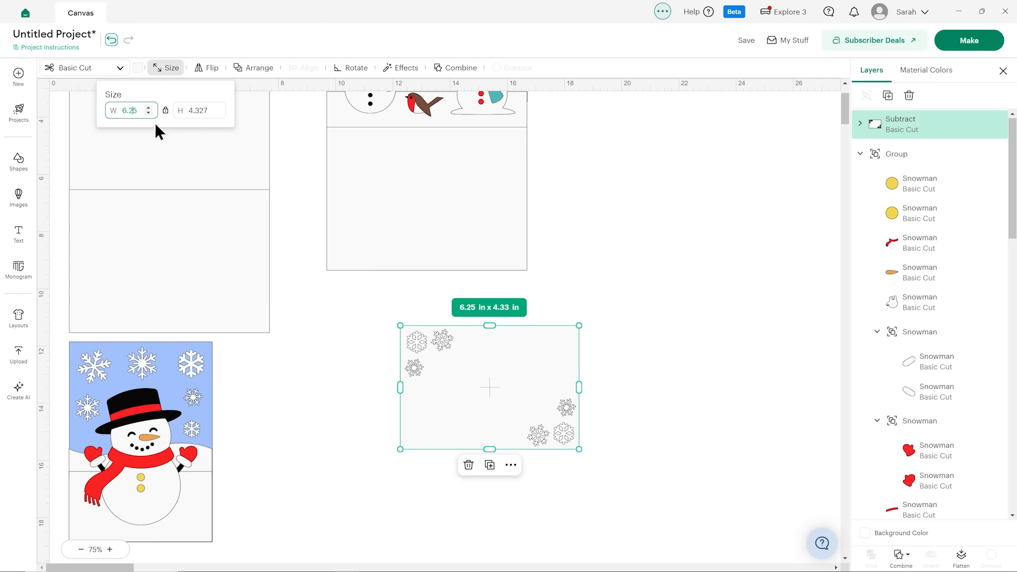
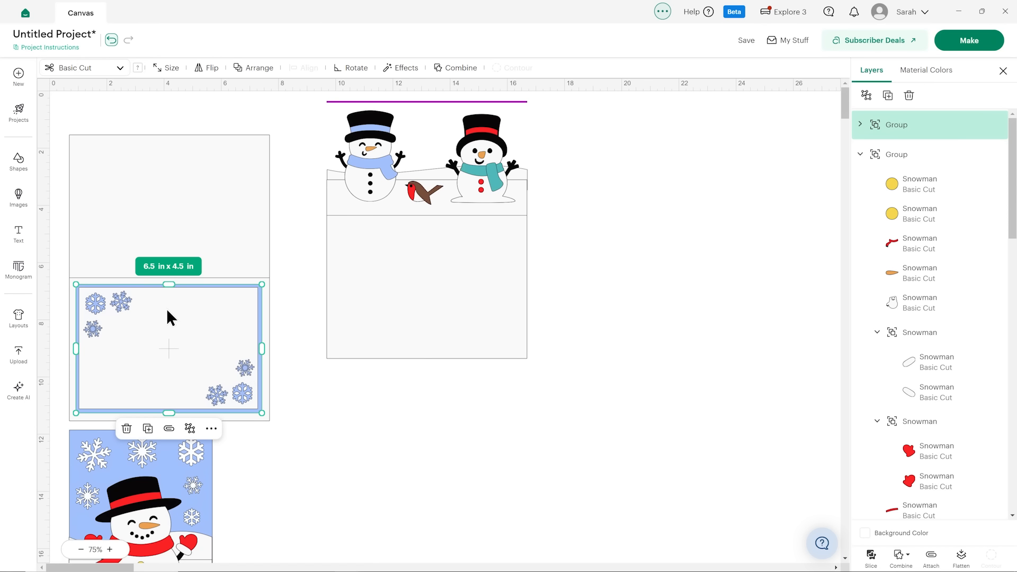
Move the blue-framed snowflake panel off the large card base to the empty area below the two-snowmen panel.
drag(185, 342, 478, 432)
scroll(567, 406, down, 2)
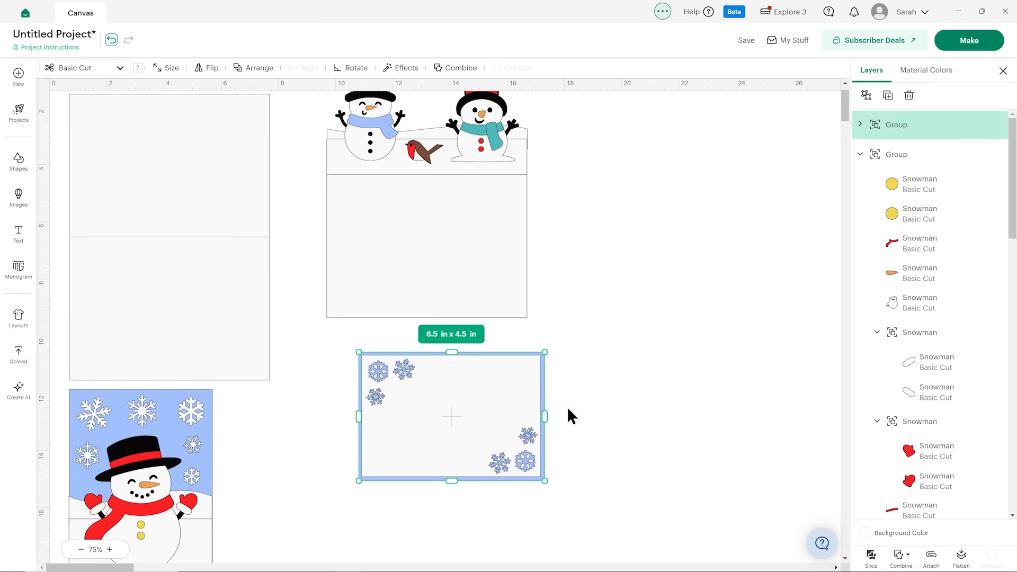
scroll(566, 406, down, 3)
Weld the wavy snowy hill and the rectangle beneath it on the large snowman panel into one shape.
click(111, 550)
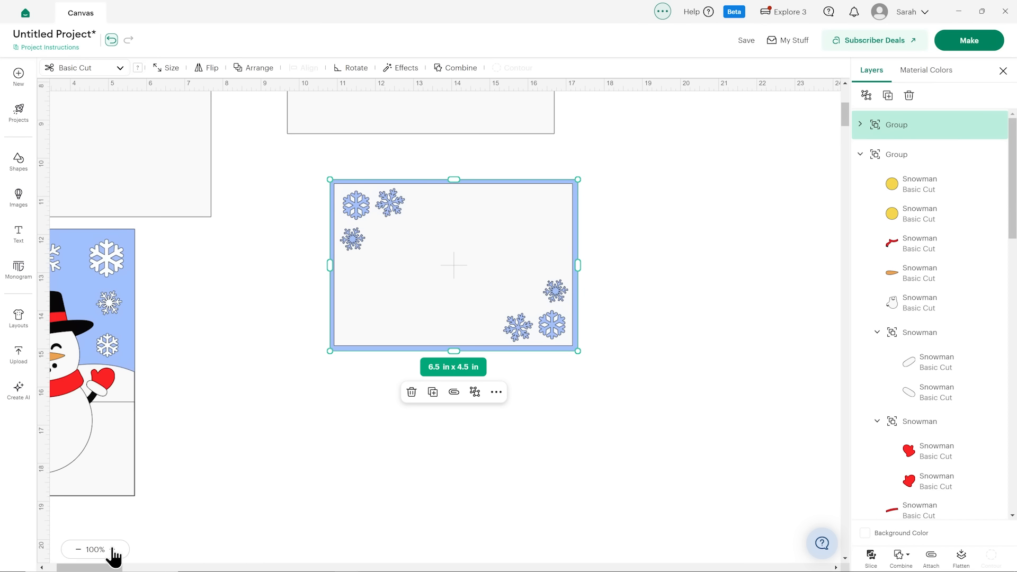
click(110, 550)
drag(80, 566, 59, 567)
scroll(402, 229, down, 2)
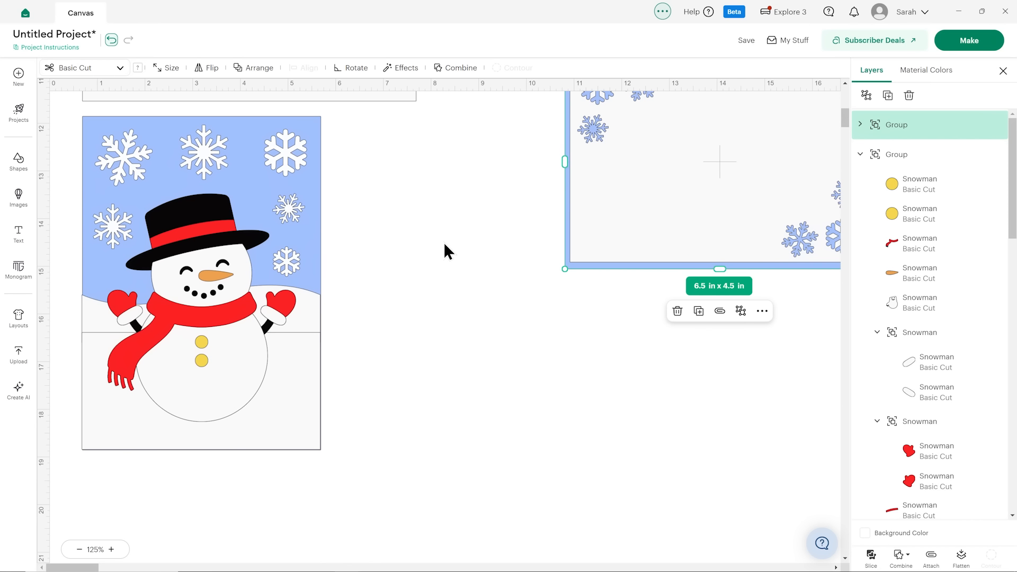
click(95, 323)
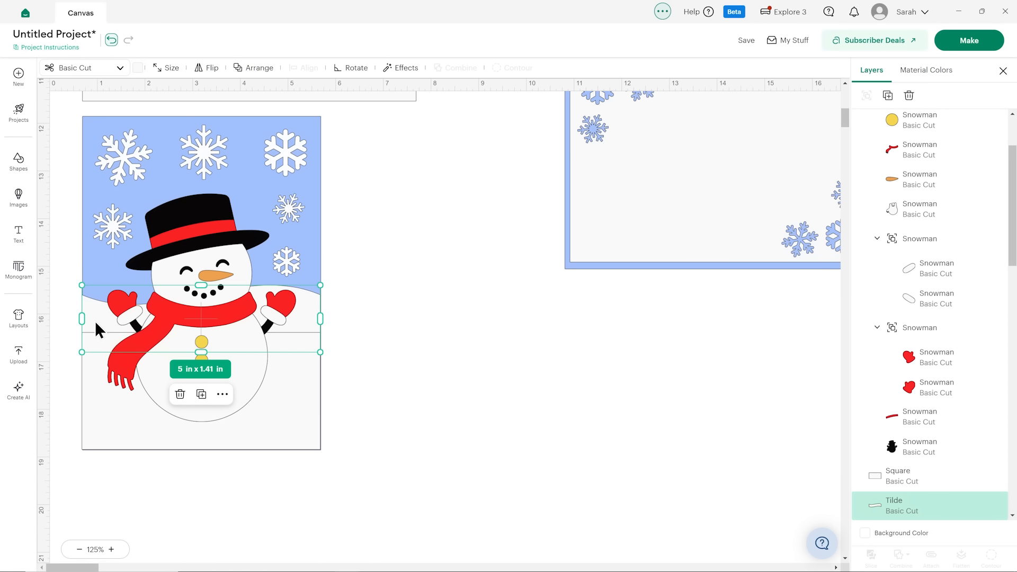
shift+click(128, 428)
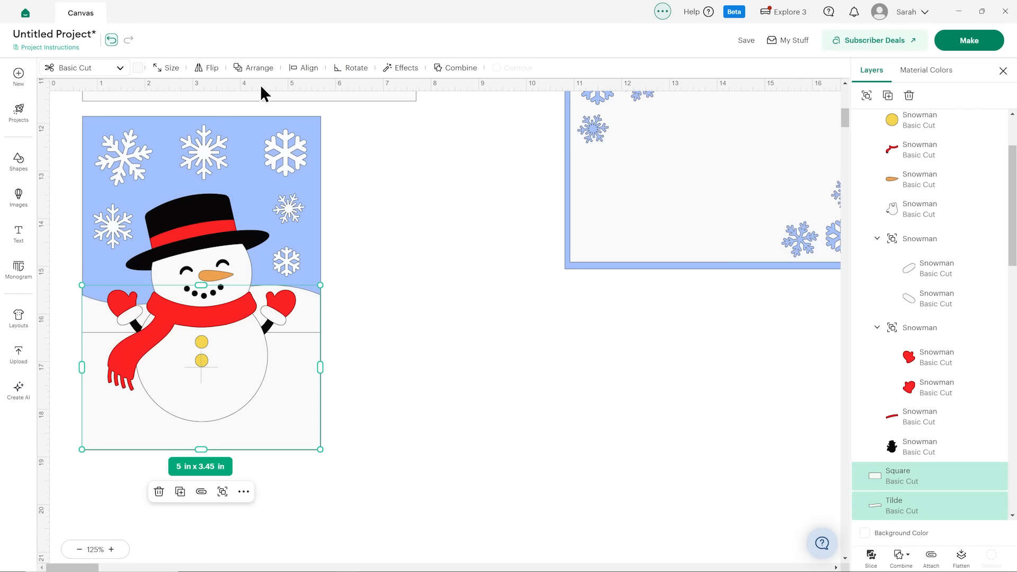
click(302, 67)
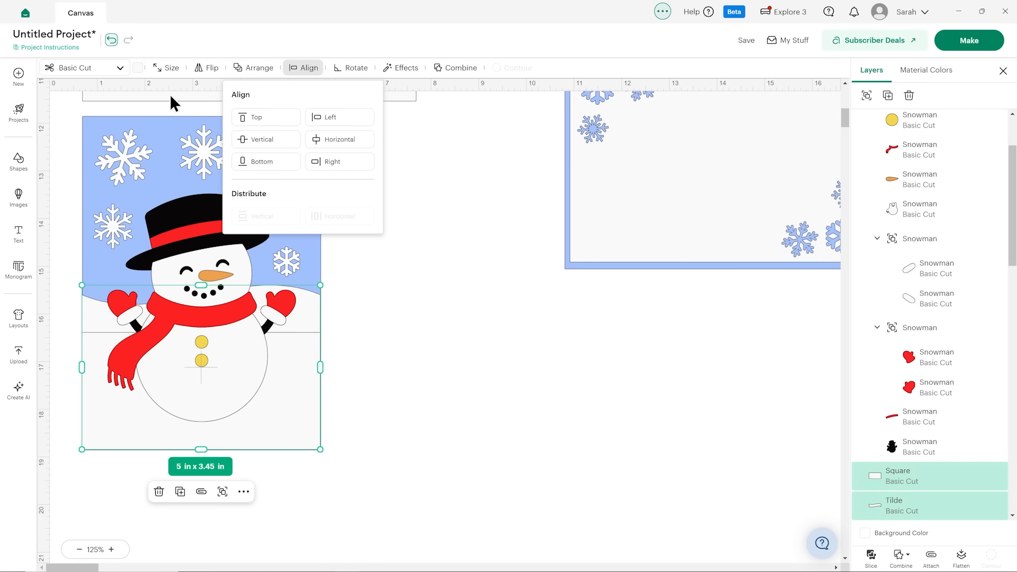
click(168, 69)
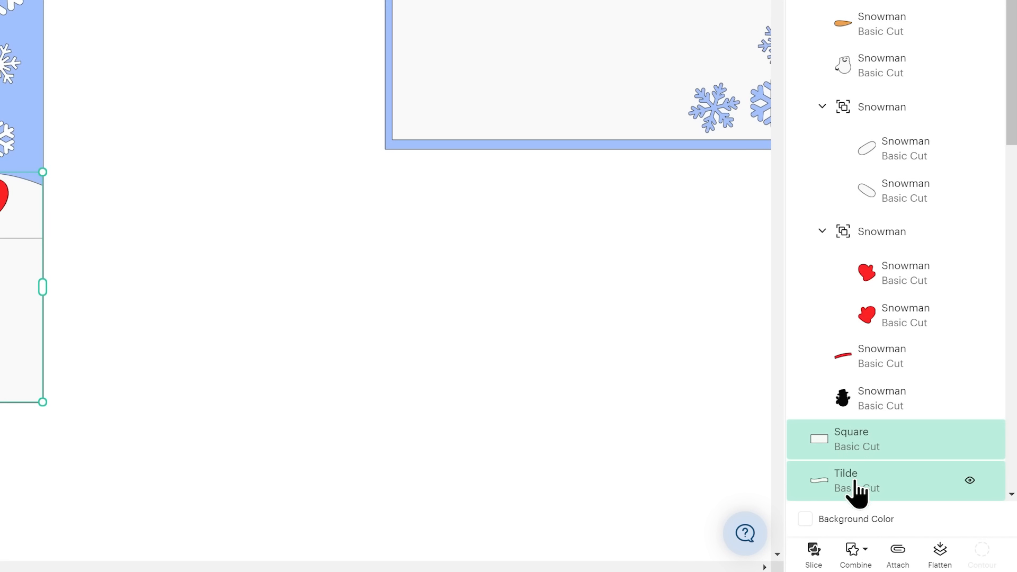
click(849, 555)
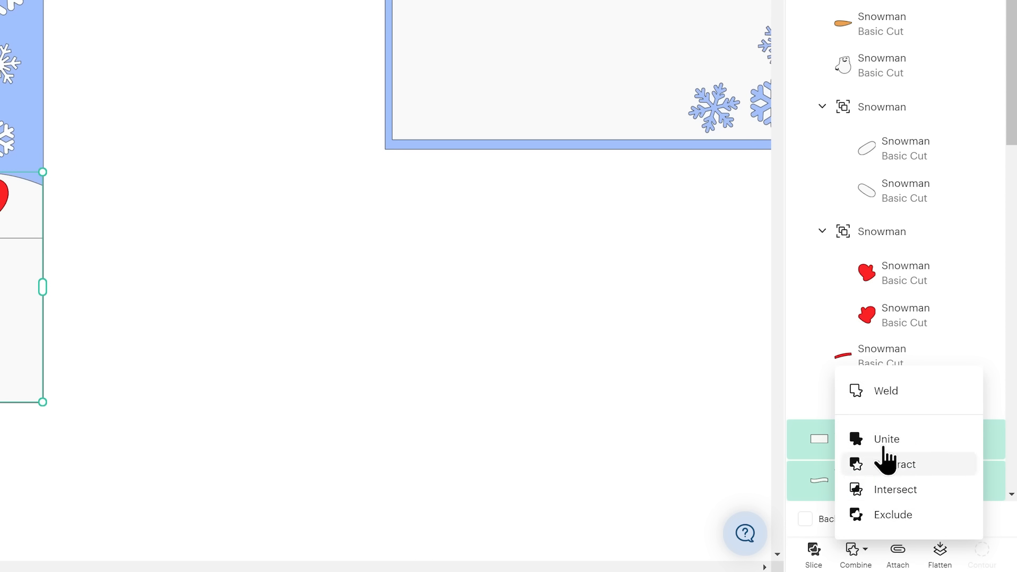
click(887, 409)
Move the welded hill off the blue panel to inspect its outline and undo that move.
drag(40, 350, 452, 401)
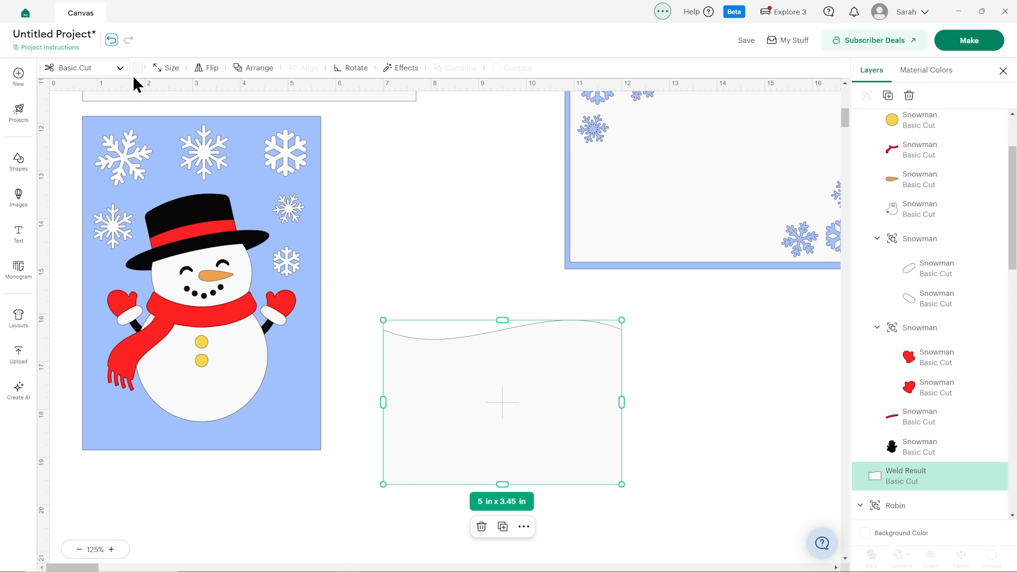
click(111, 39)
click(230, 338)
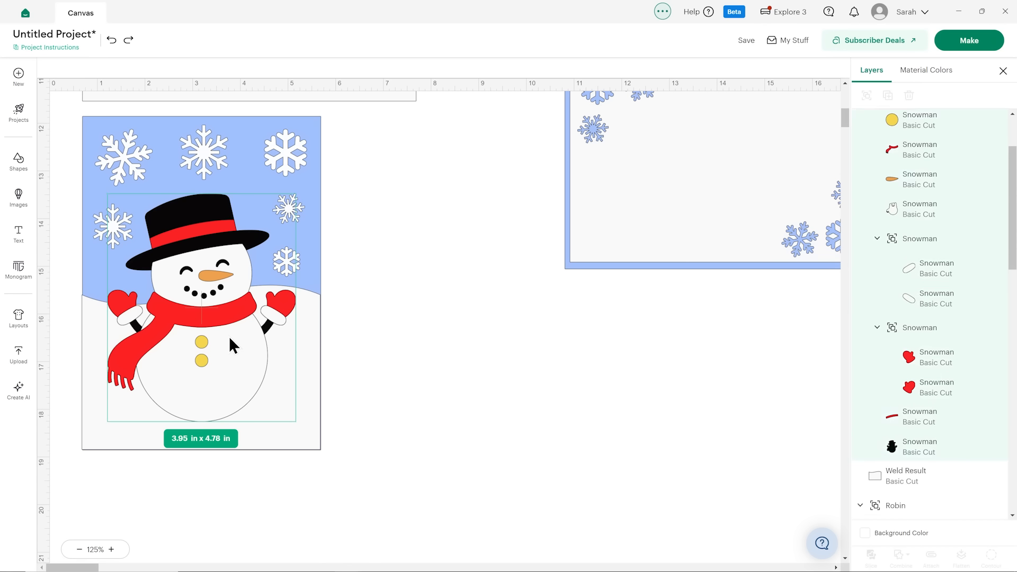
click(457, 297)
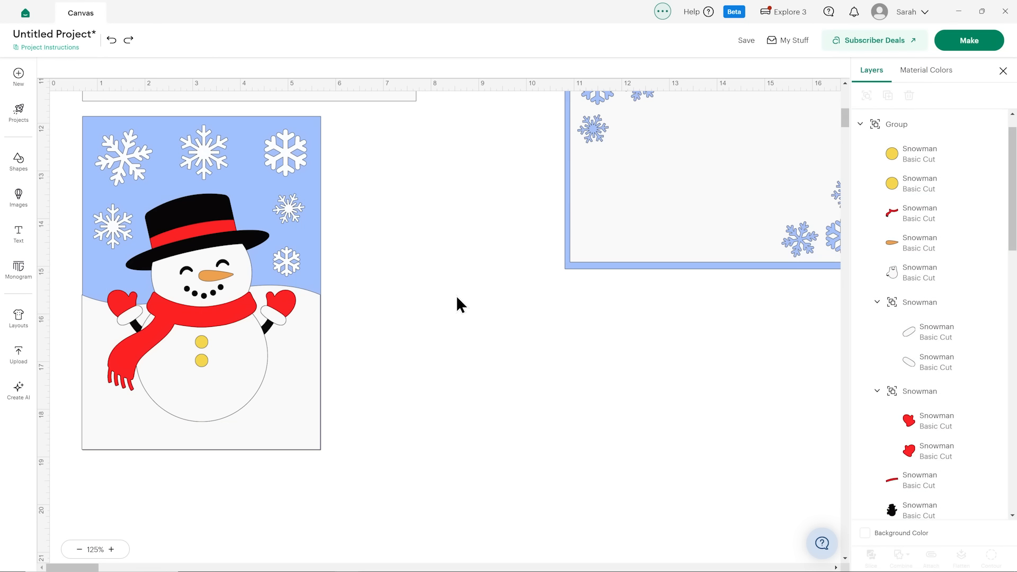
Duplicate the large snowman's black silhouette layer and take the copy out of the snowman group.
click(204, 326)
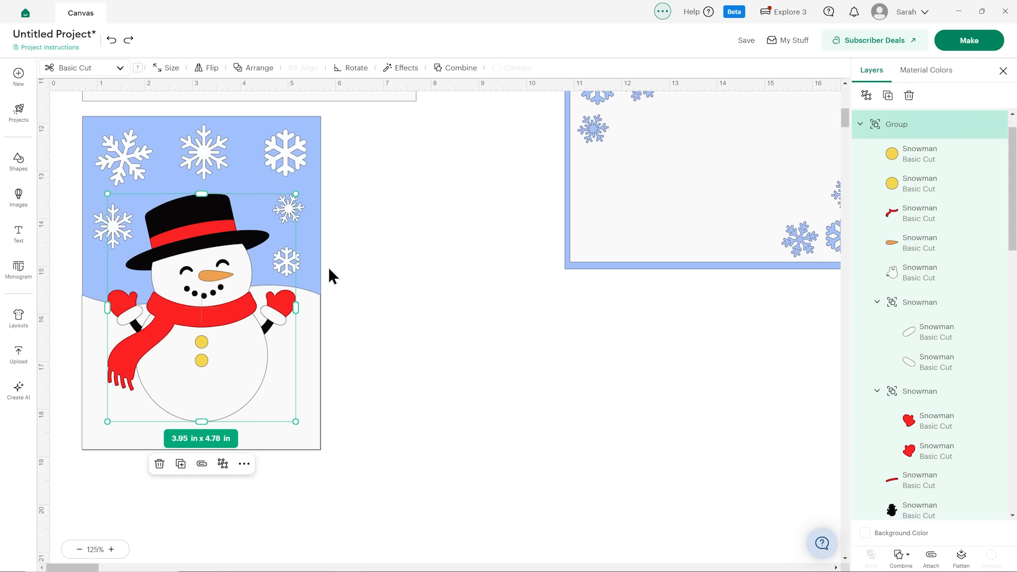
scroll(926, 233, down, 3)
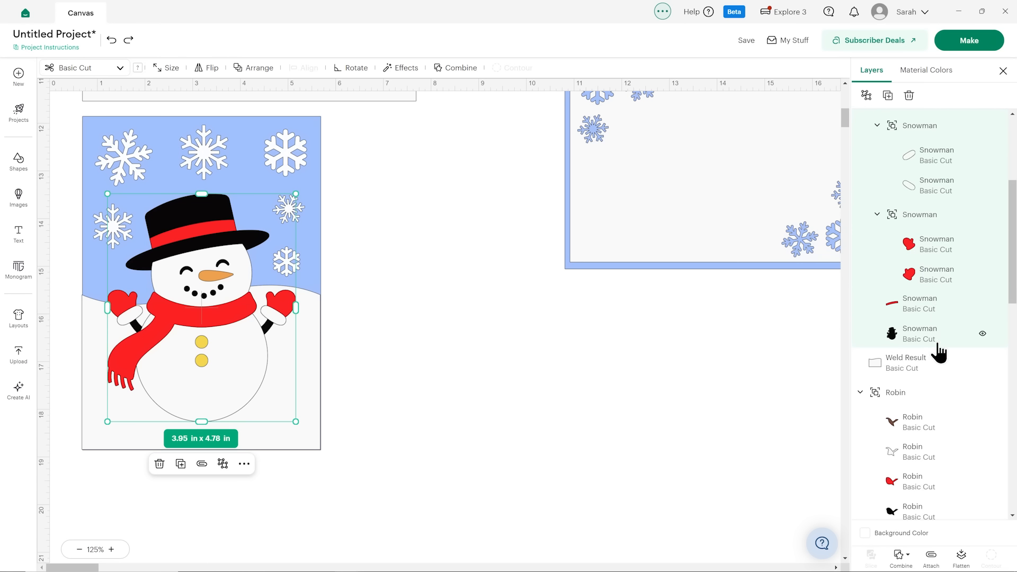
click(934, 345)
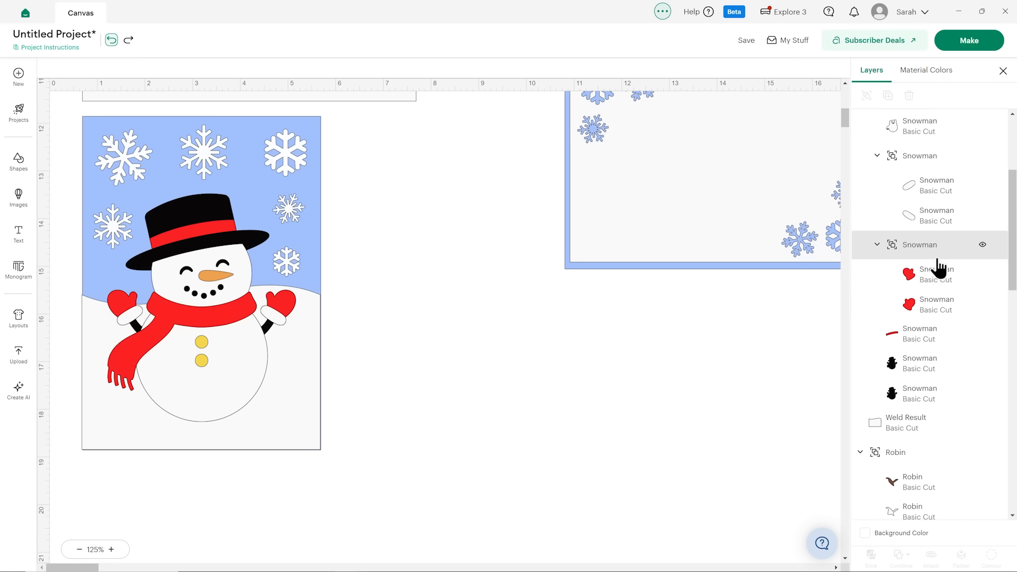
scroll(939, 260, down, 2)
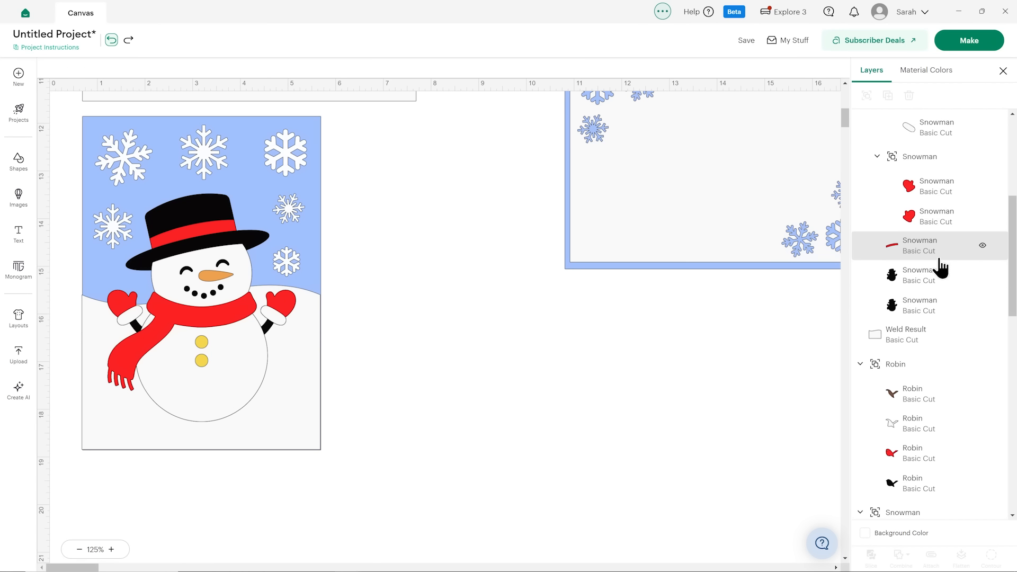
click(933, 285)
click(924, 313)
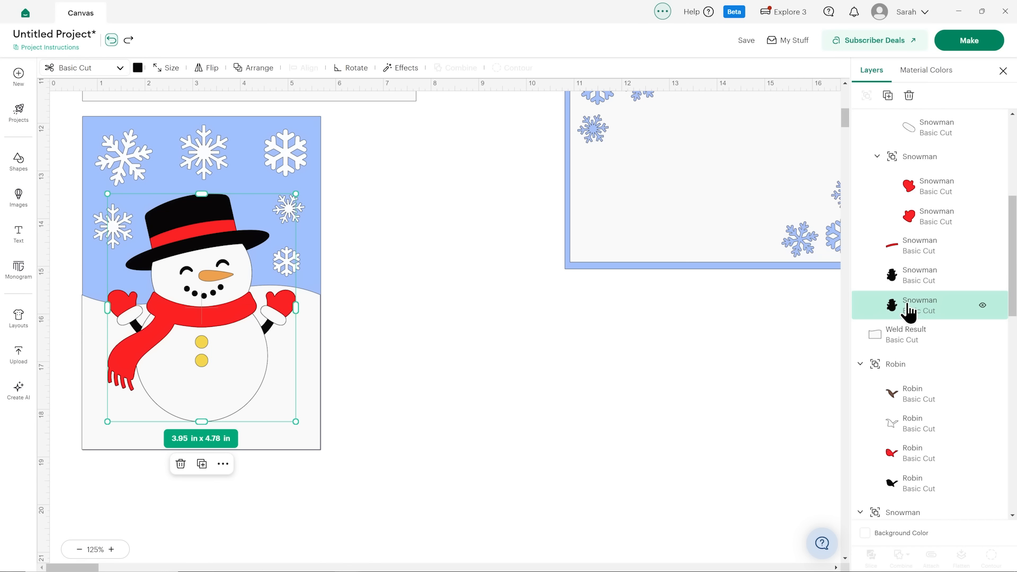
drag(911, 311, 909, 348)
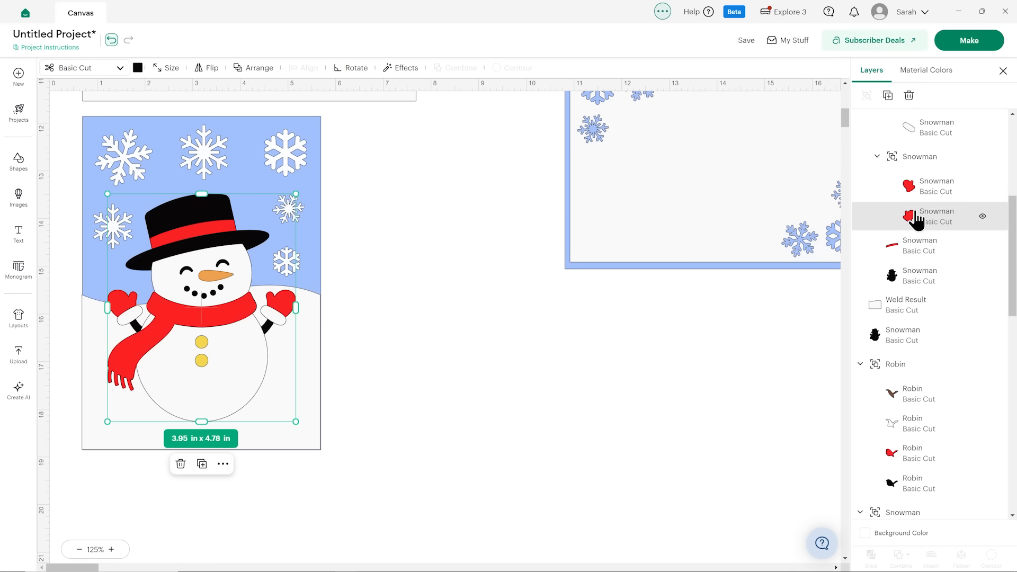
Hide the large snowman group and place the black silhouette copy directly above the welded hill layer.
scroll(919, 212, up, 5)
click(983, 155)
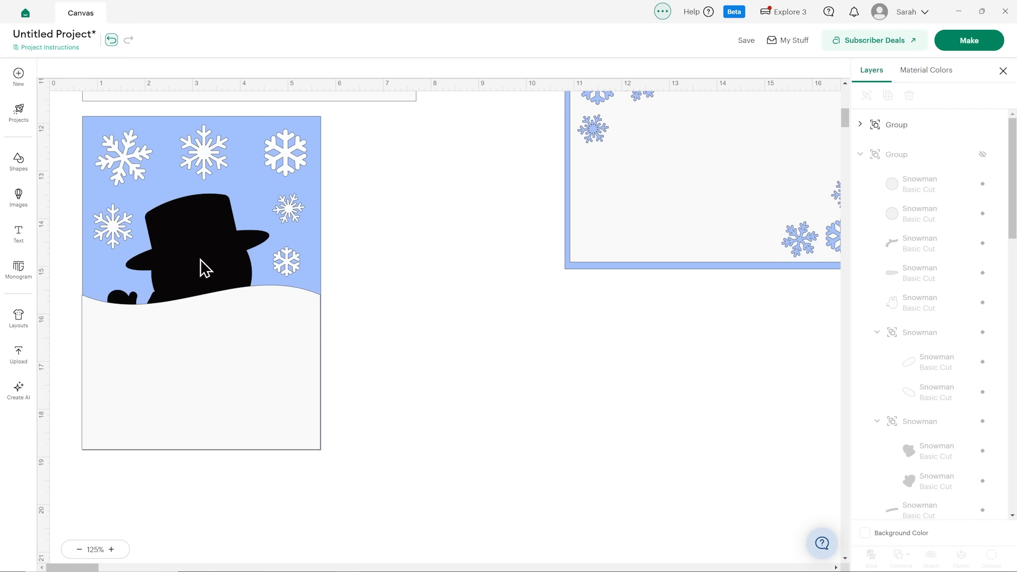
scroll(975, 222, down, 5)
drag(953, 330, 899, 312)
click(605, 385)
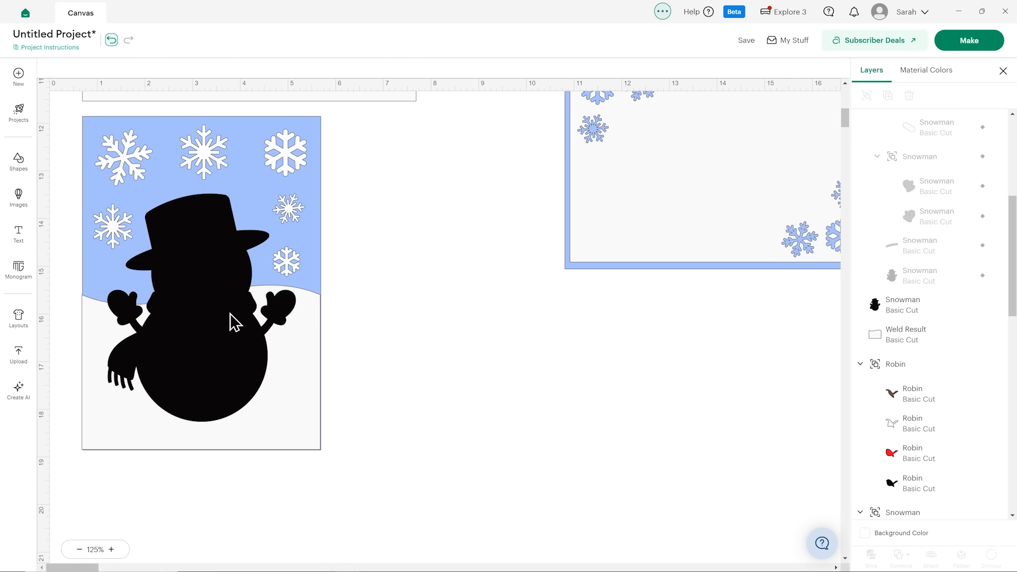
Recolour the silhouette copy with the off-white material colour and weld it to the hill shape.
click(182, 247)
click(139, 69)
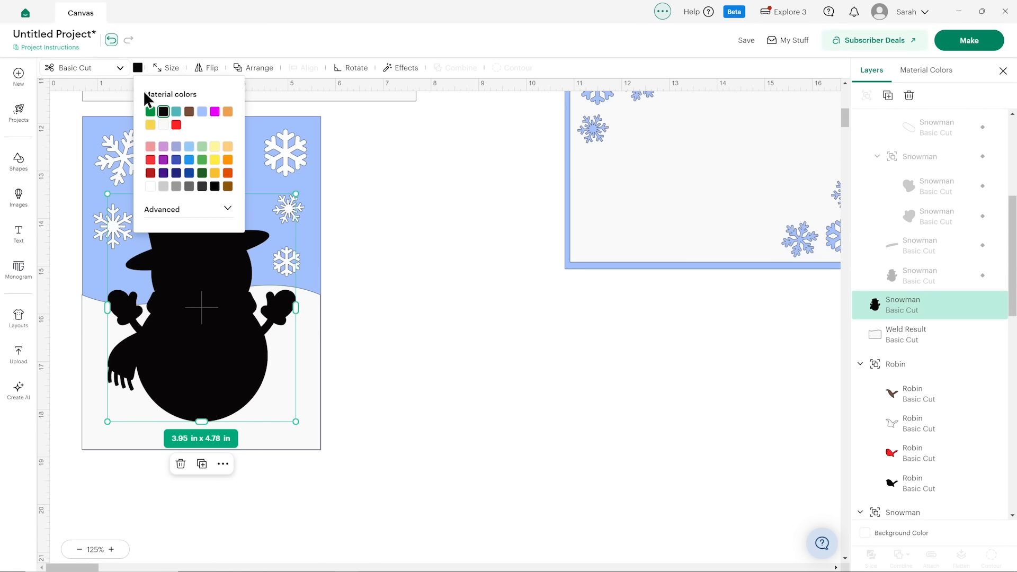
click(163, 125)
shift+click(924, 342)
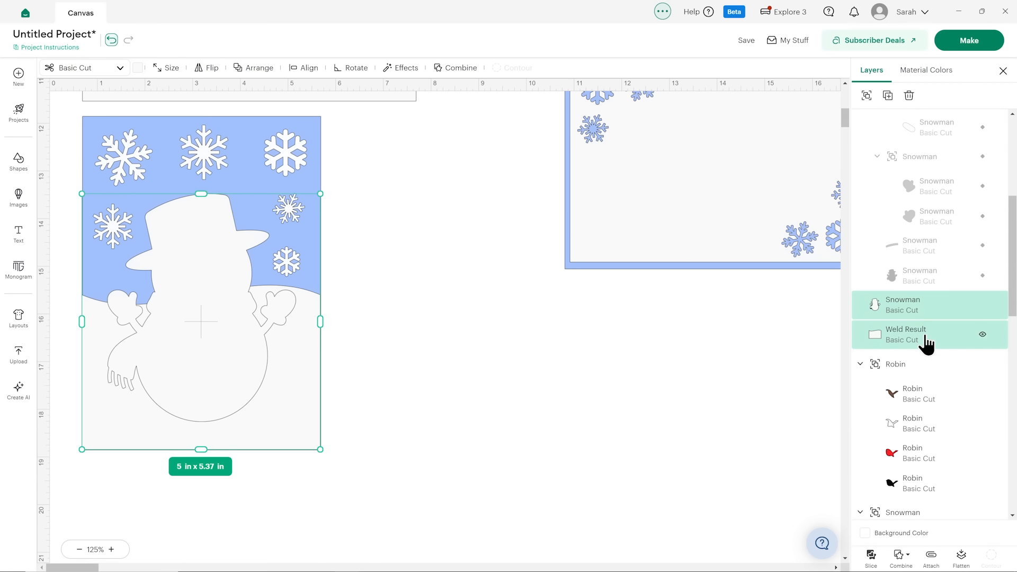
click(901, 554)
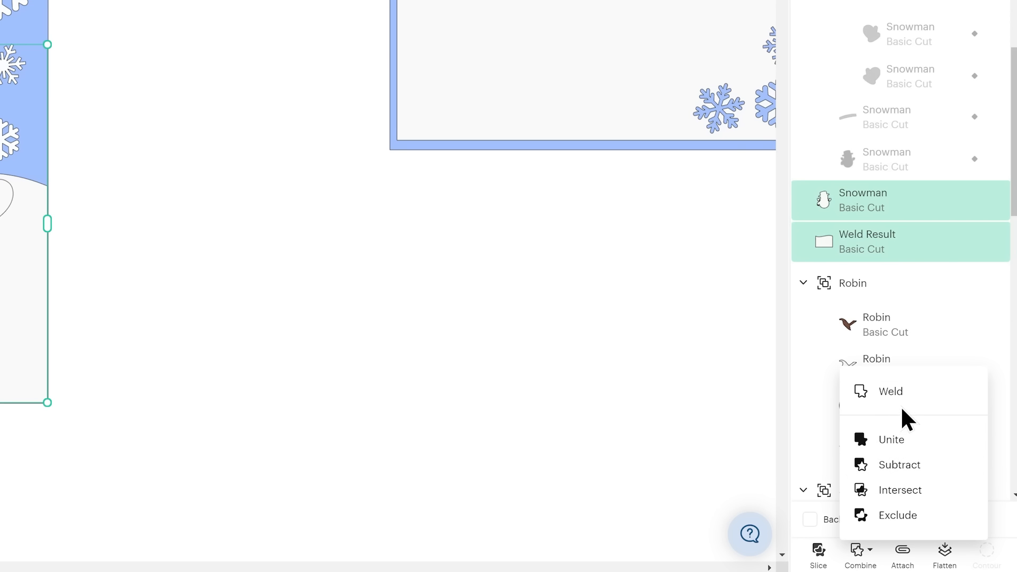
click(902, 408)
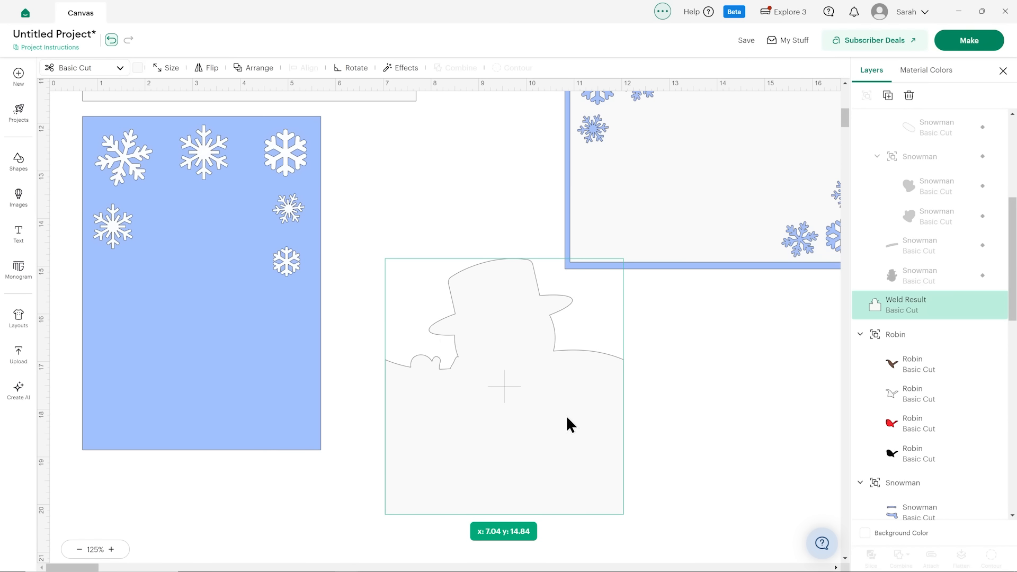
Undo the test move of the welded snowman-and-hill backing and unhide the large snowman group.
drag(567, 423, 561, 424)
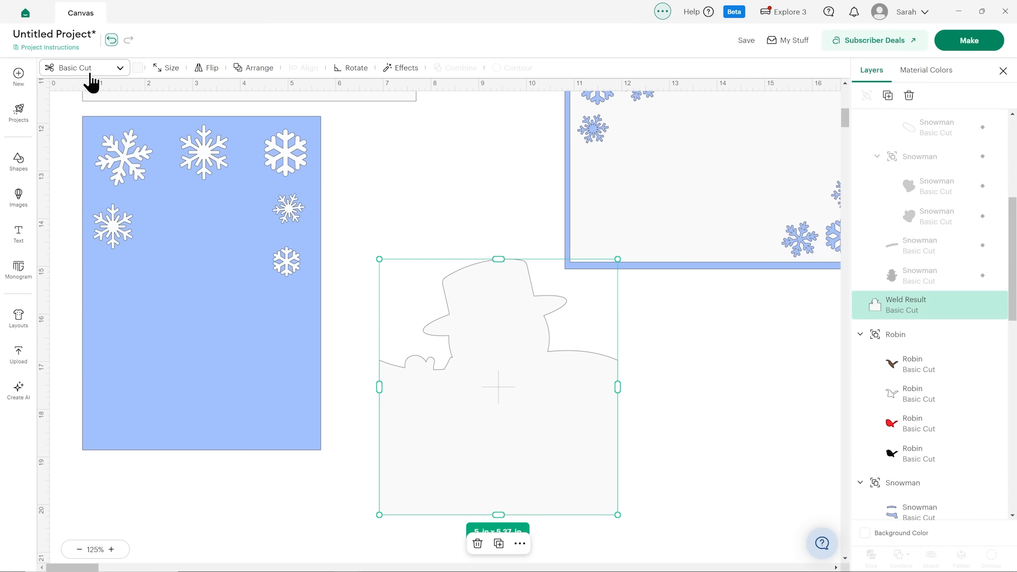
click(111, 40)
scroll(942, 200, up, 4)
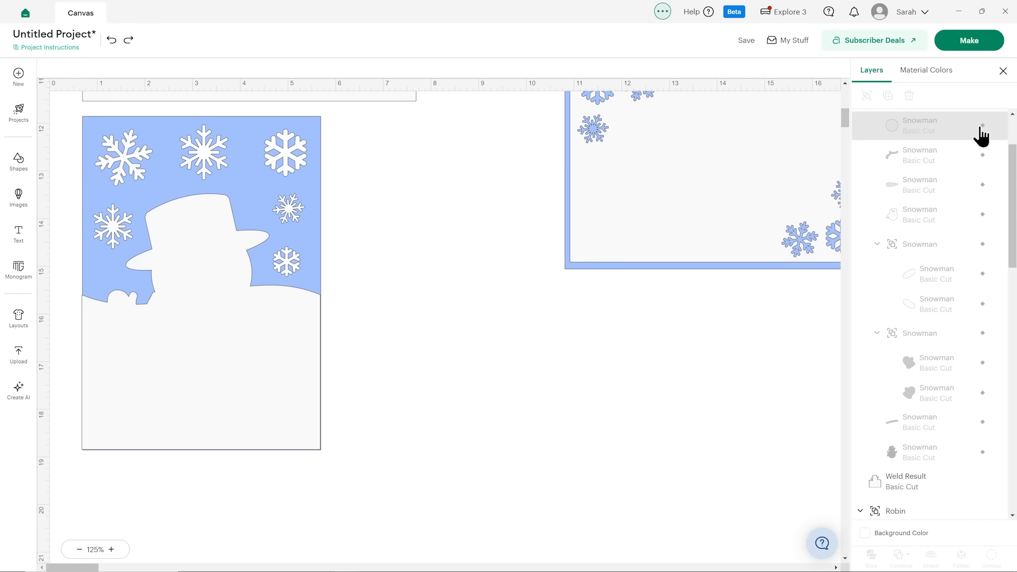
click(981, 127)
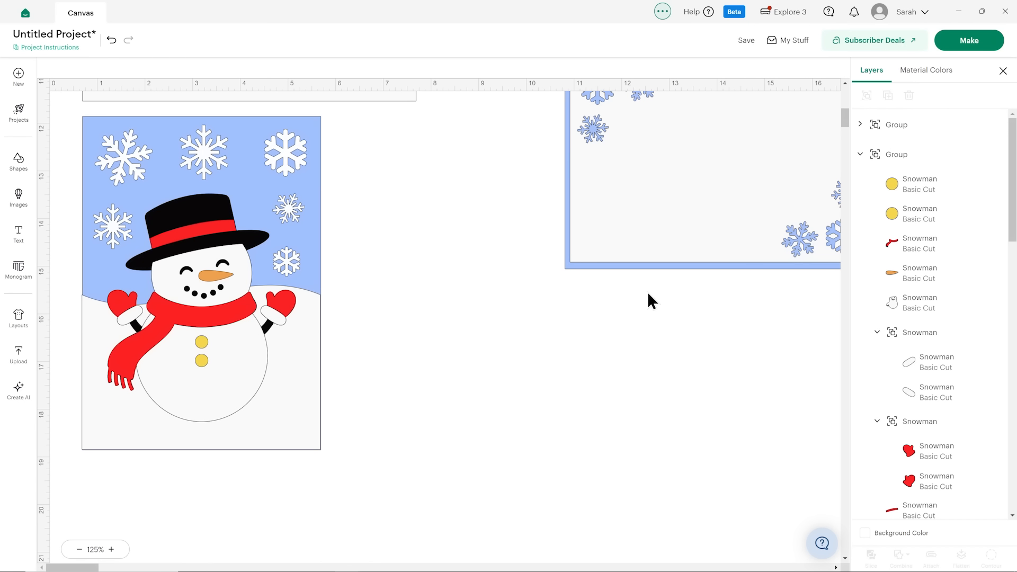
Ungroup the two-snowmen card panel and delete the magenta guide line above the snowmen.
mouse_move(207, 298)
mouse_down()
mouse_move(399, 308)
mouse_move(210, 297)
mouse_up()
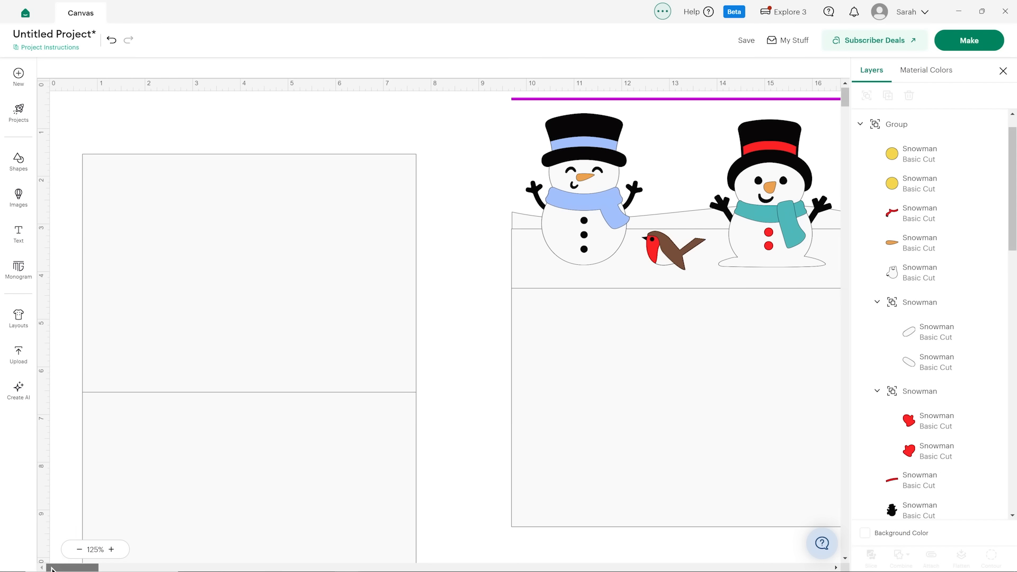
drag(53, 568, 69, 567)
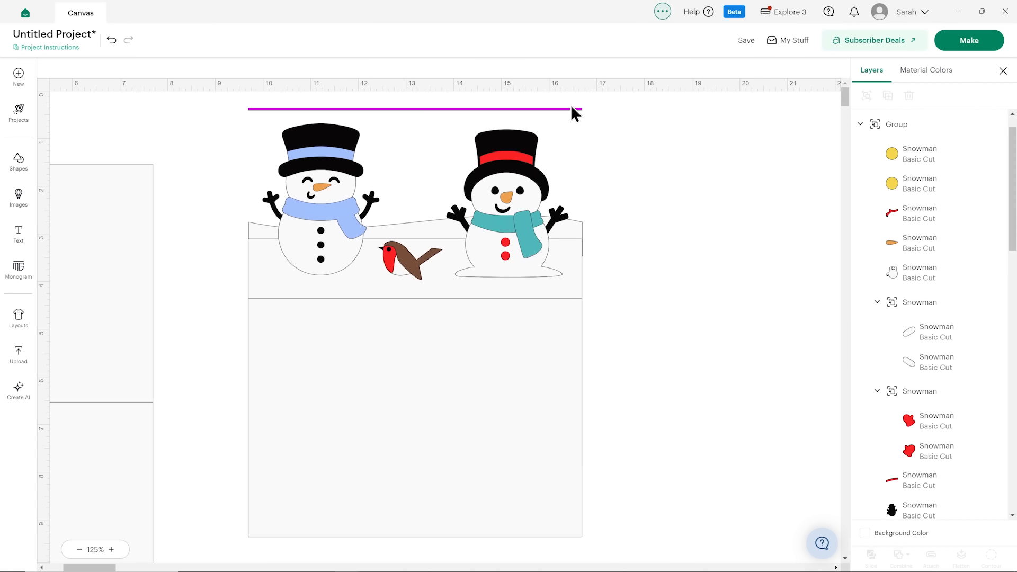
click(481, 365)
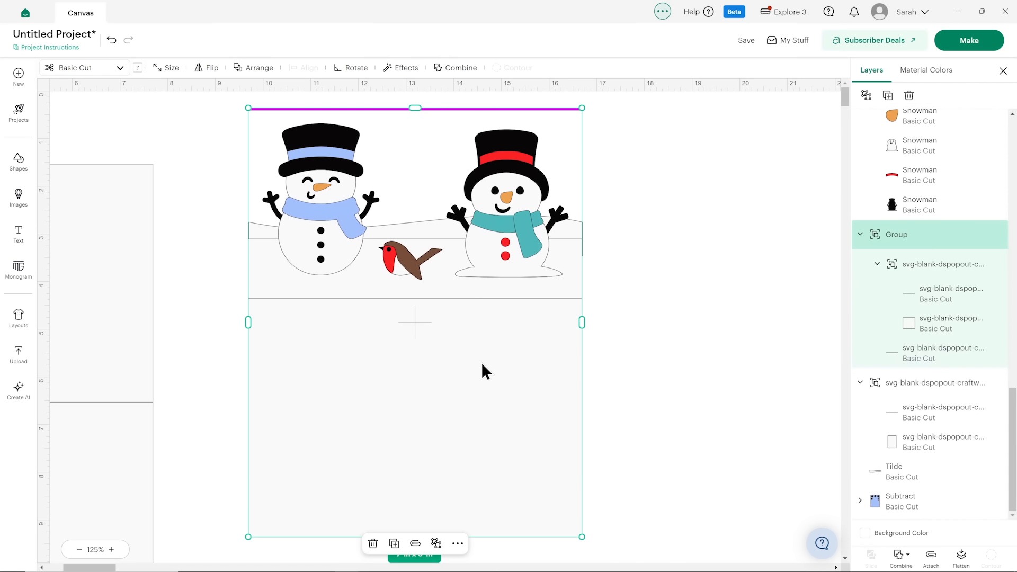
click(866, 96)
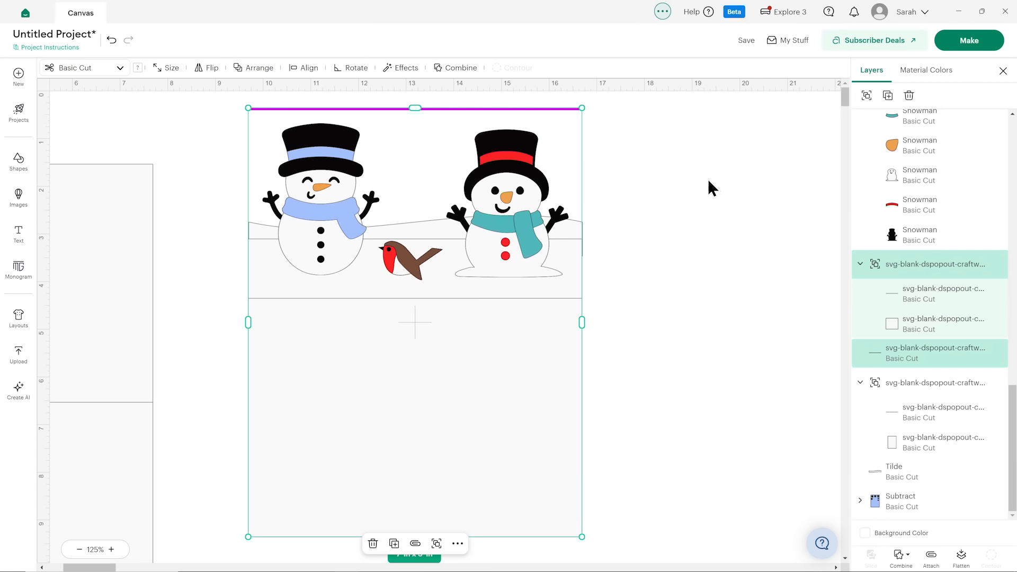
click(674, 199)
click(565, 109)
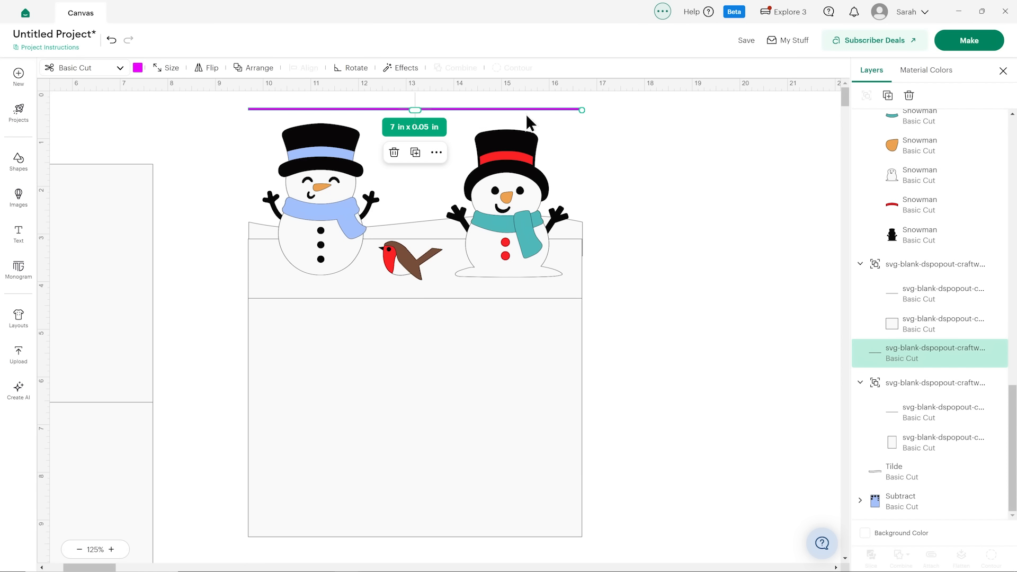
key(Delete)
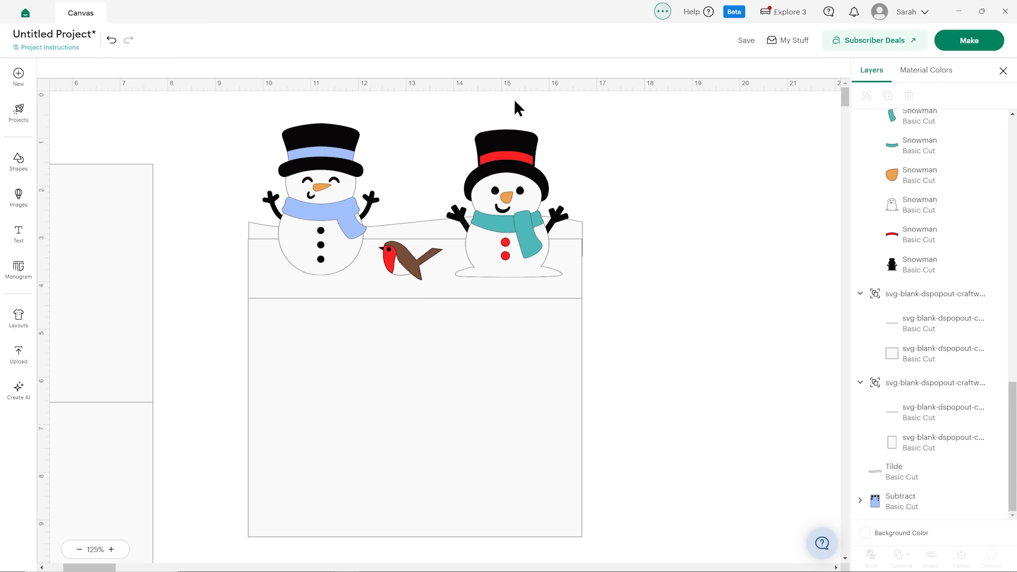
Ungroup the 7 x 6.25 in card base beneath the two snowmen and left-align its panel and score line with the hill shape.
click(487, 337)
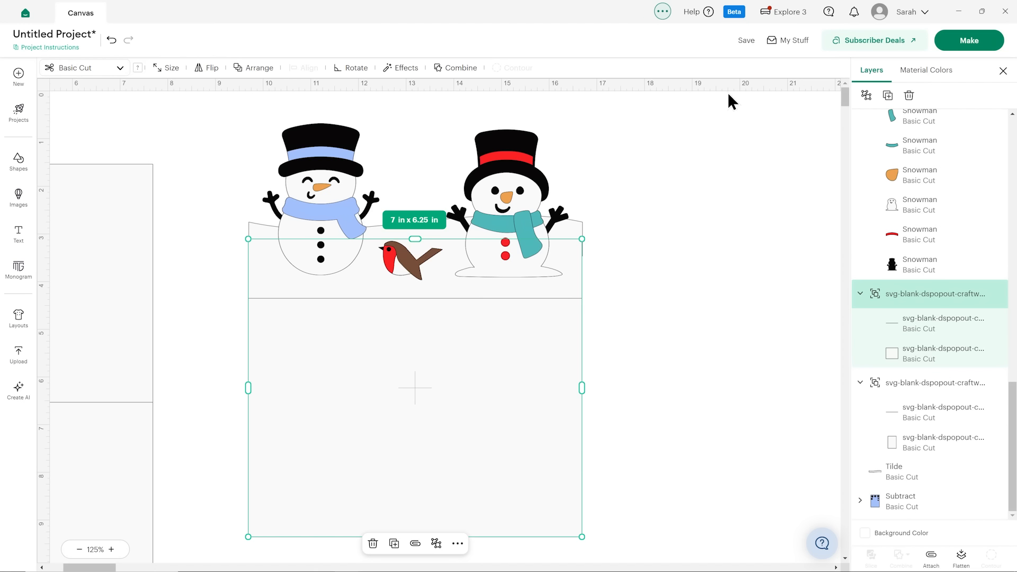
click(866, 95)
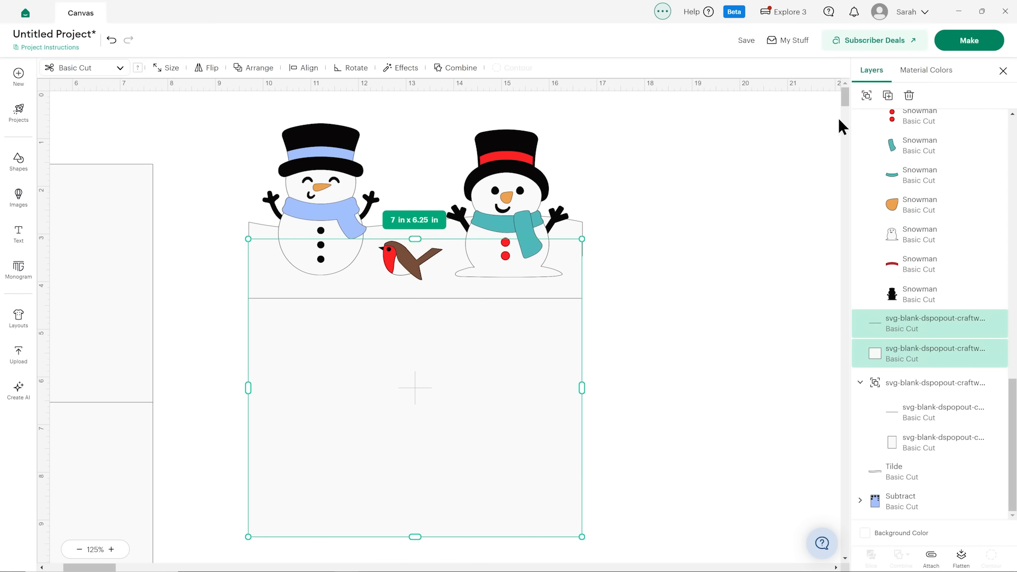
click(580, 240)
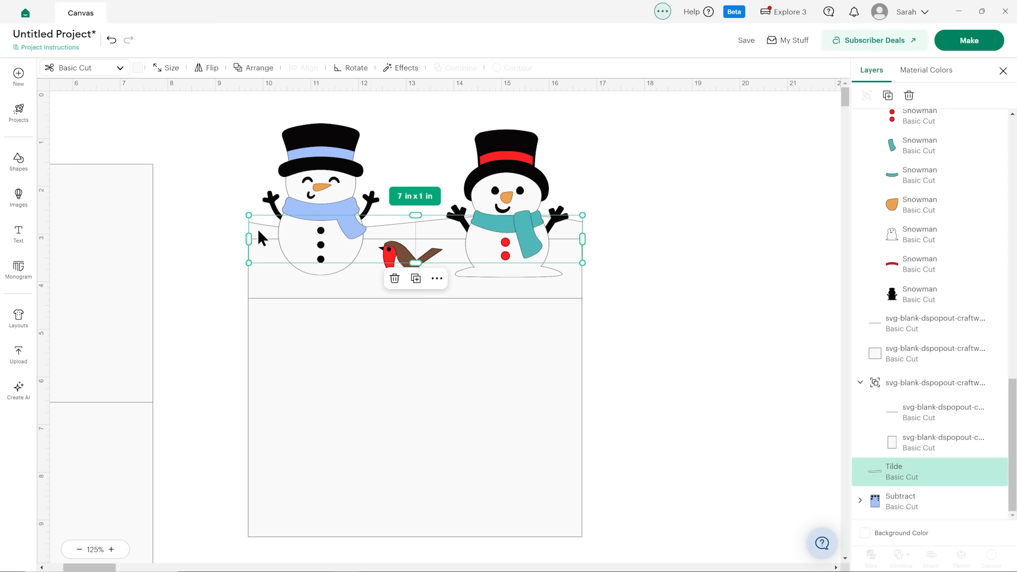
click(169, 69)
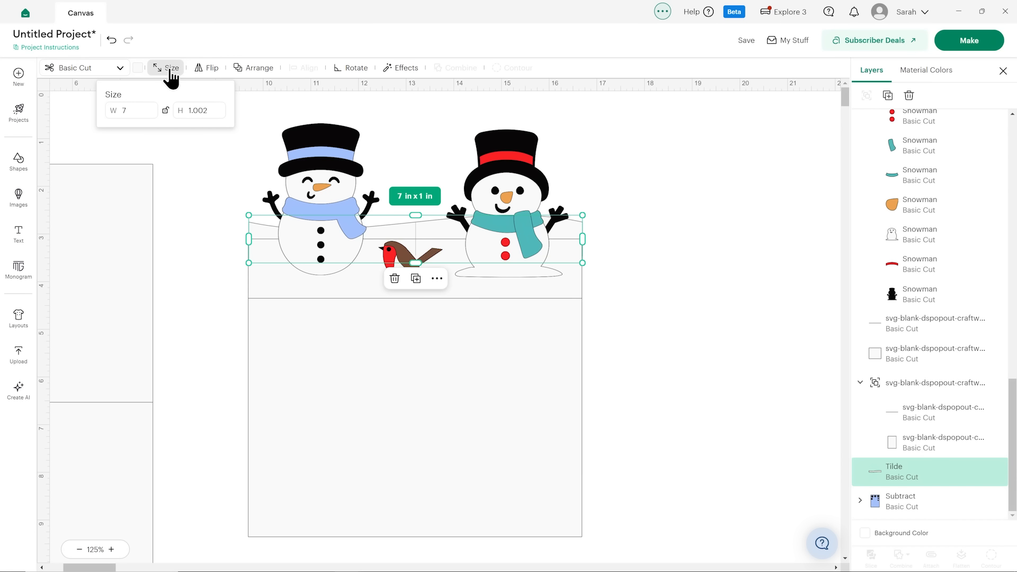
click(242, 145)
shift+click(334, 394)
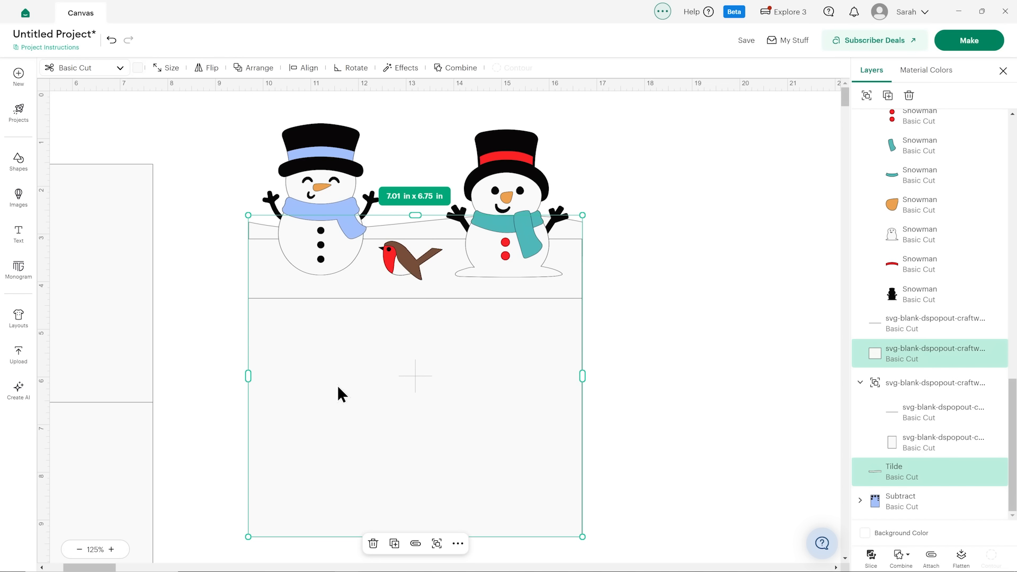
shift+click(913, 324)
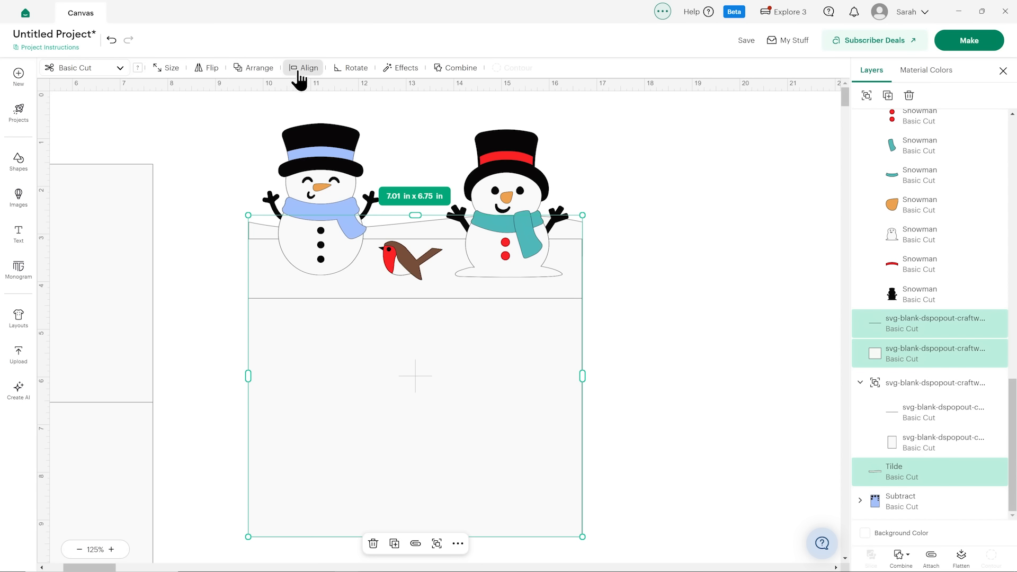
click(306, 67)
click(323, 124)
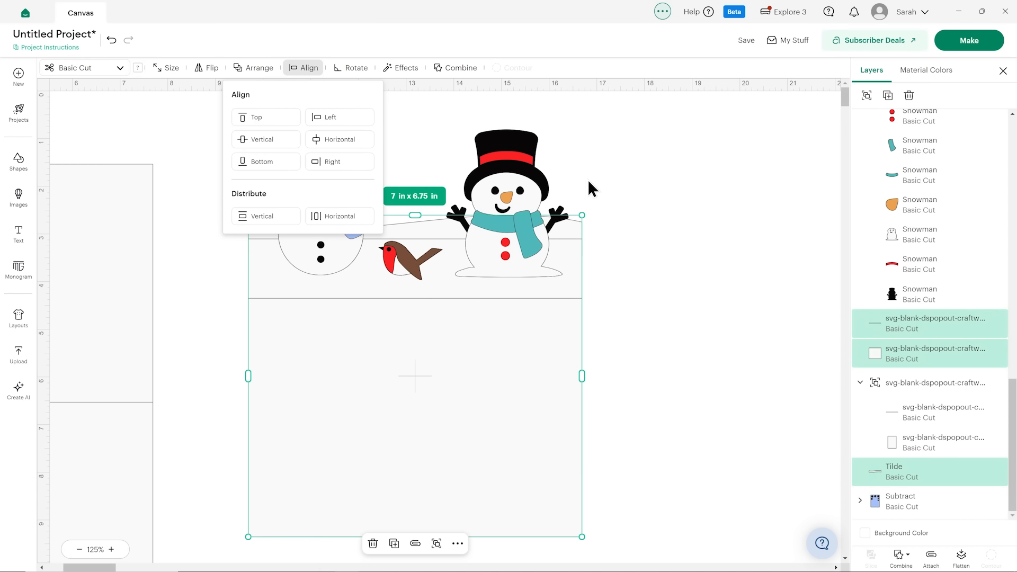
click(676, 192)
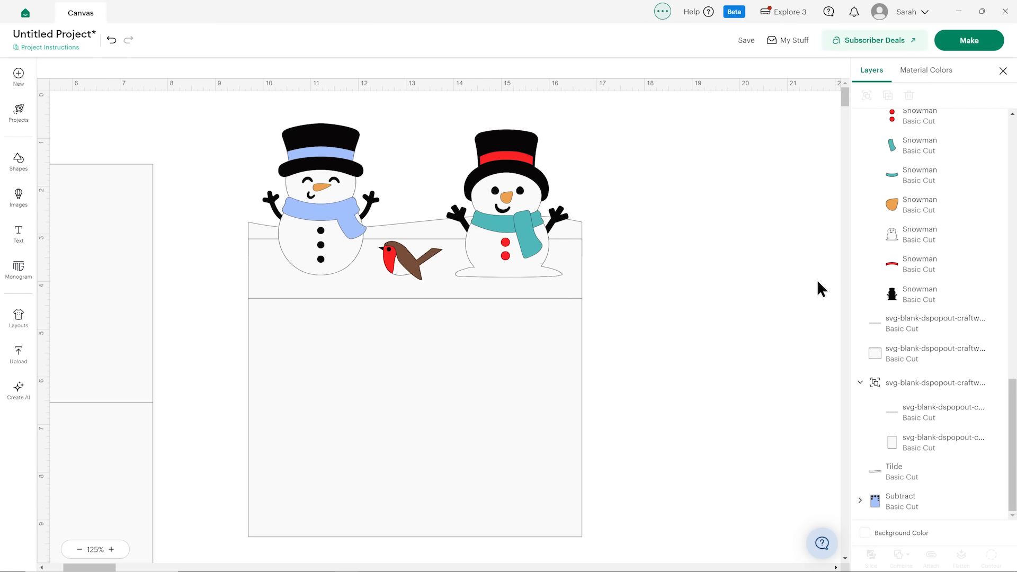
Weld the hill shape to the ungrouped card panel beneath the two snowmen, keeping the score line separate.
click(912, 355)
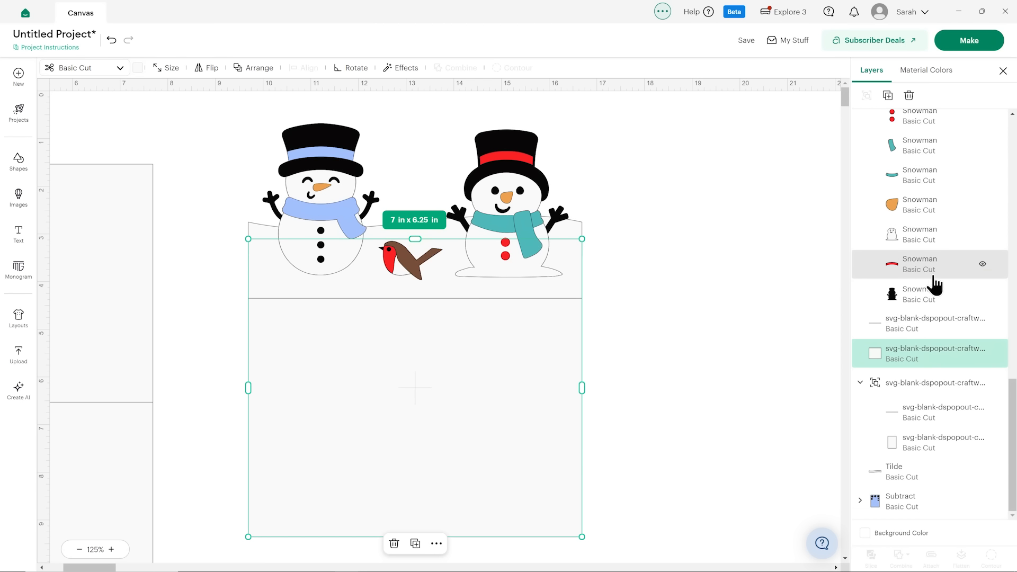
scroll(935, 286, up, 10)
scroll(932, 301, down, 10)
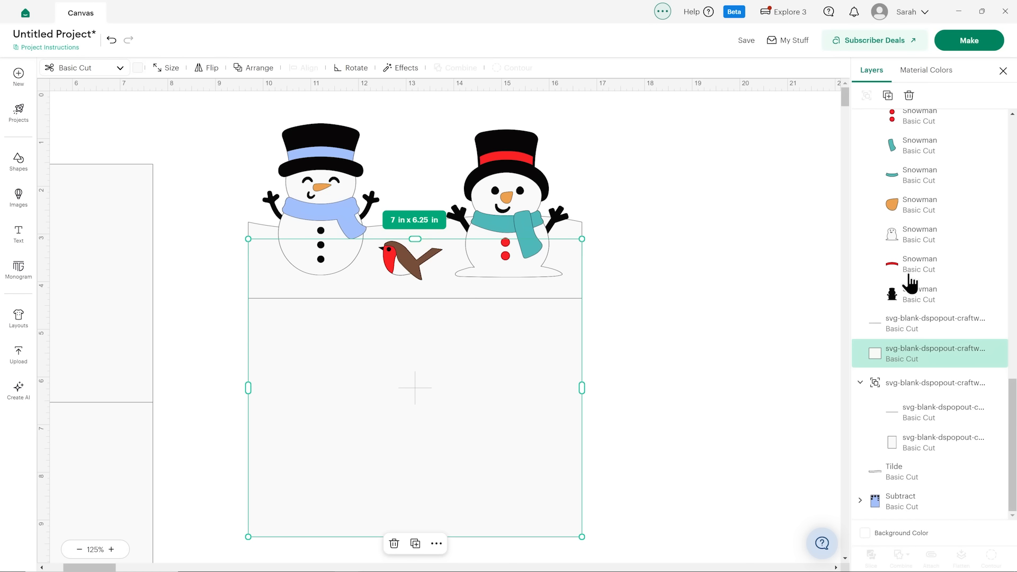
shift+click(907, 479)
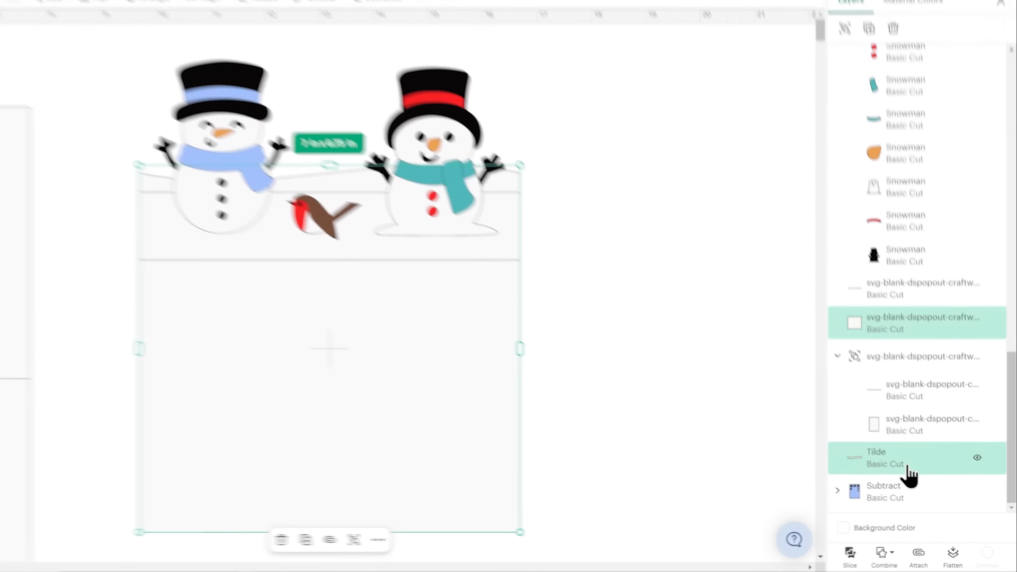
click(899, 556)
click(876, 392)
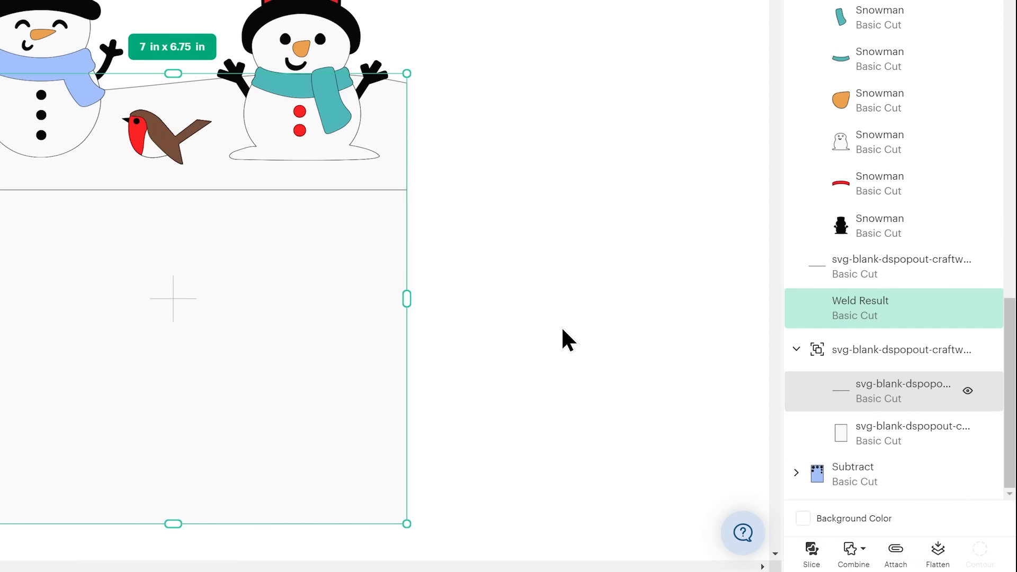
drag(460, 385, 651, 376)
key(ctrl+z)
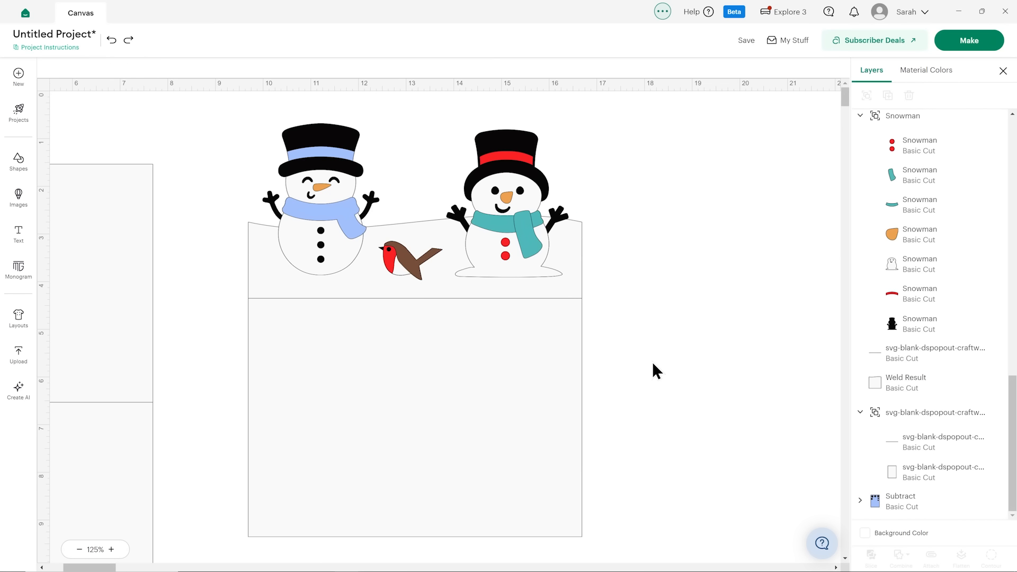
Duplicate the black silhouette of the teal-scarf snowman and place the copy outside its group, directly above the welded card panel layer.
click(507, 178)
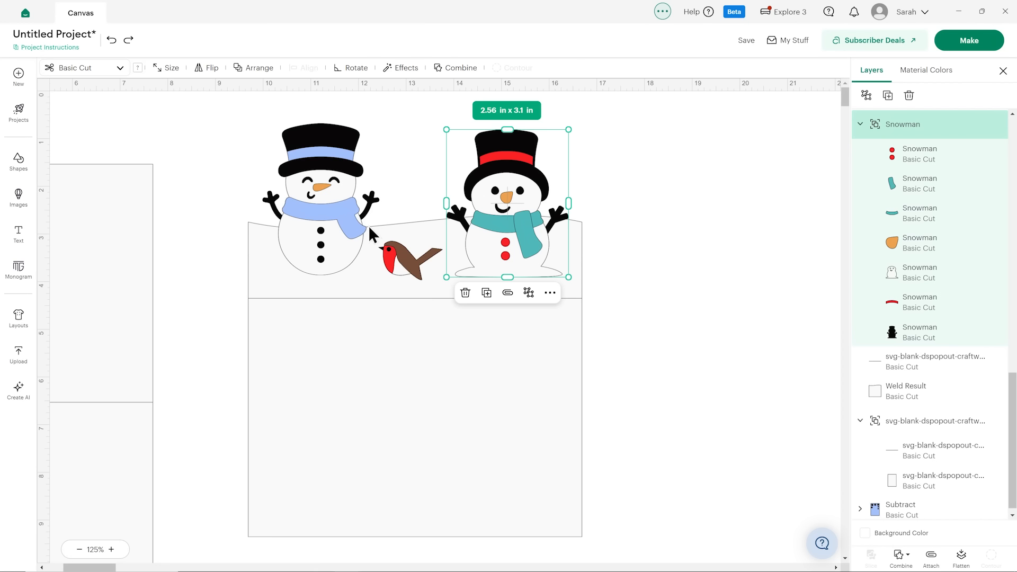
click(605, 245)
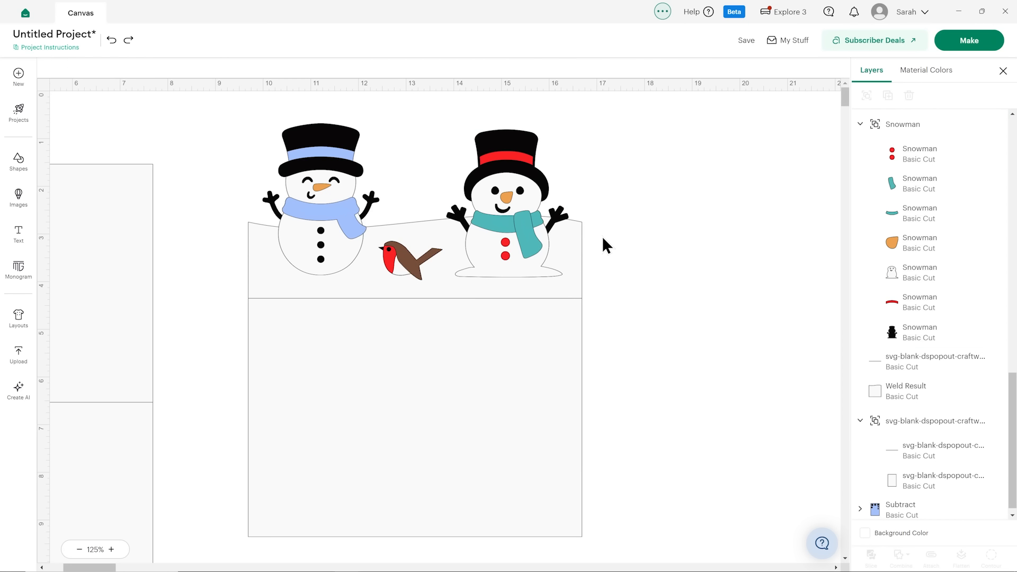
click(538, 239)
click(918, 337)
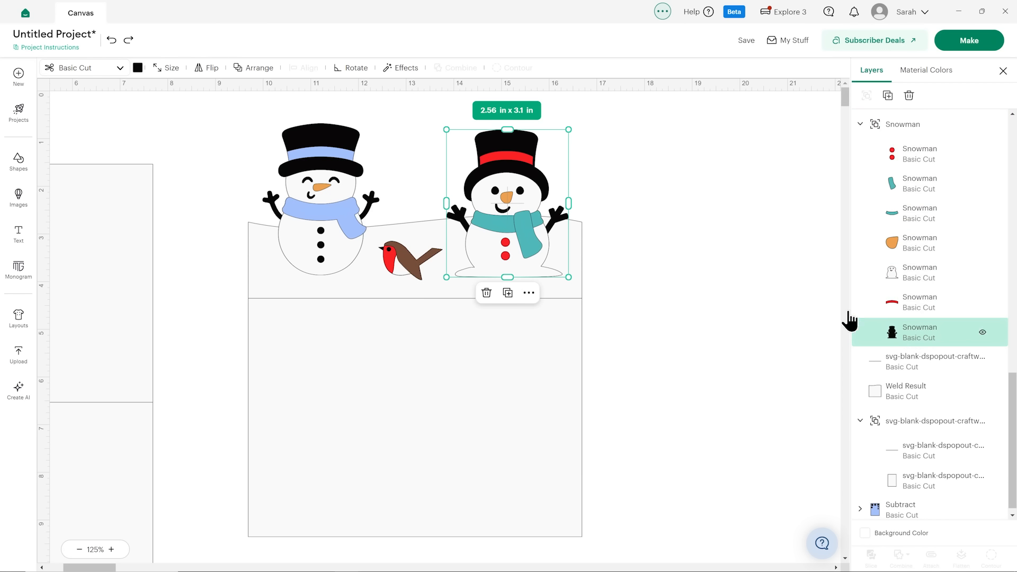
click(514, 225)
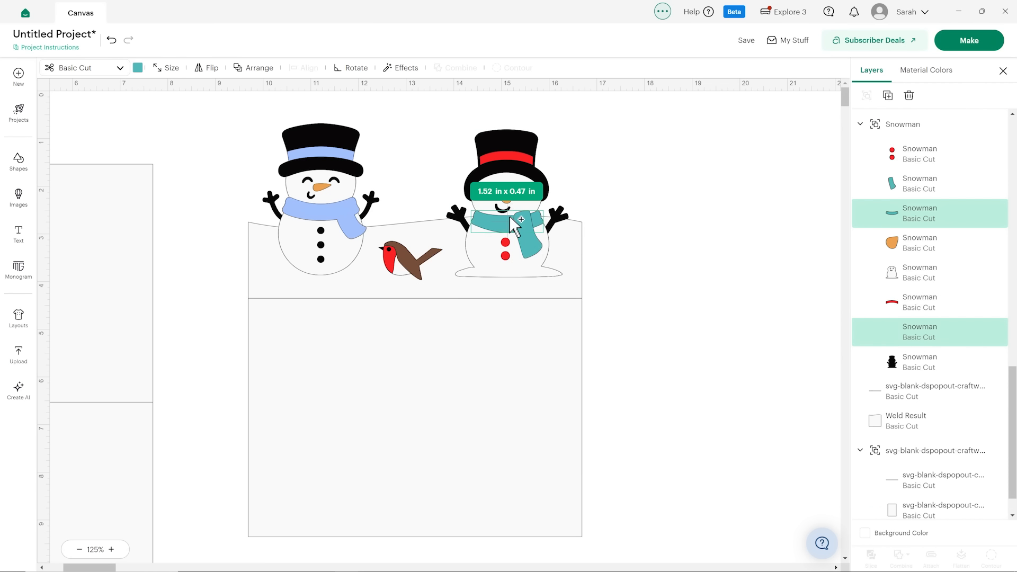
click(913, 339)
scroll(935, 333, down, 1)
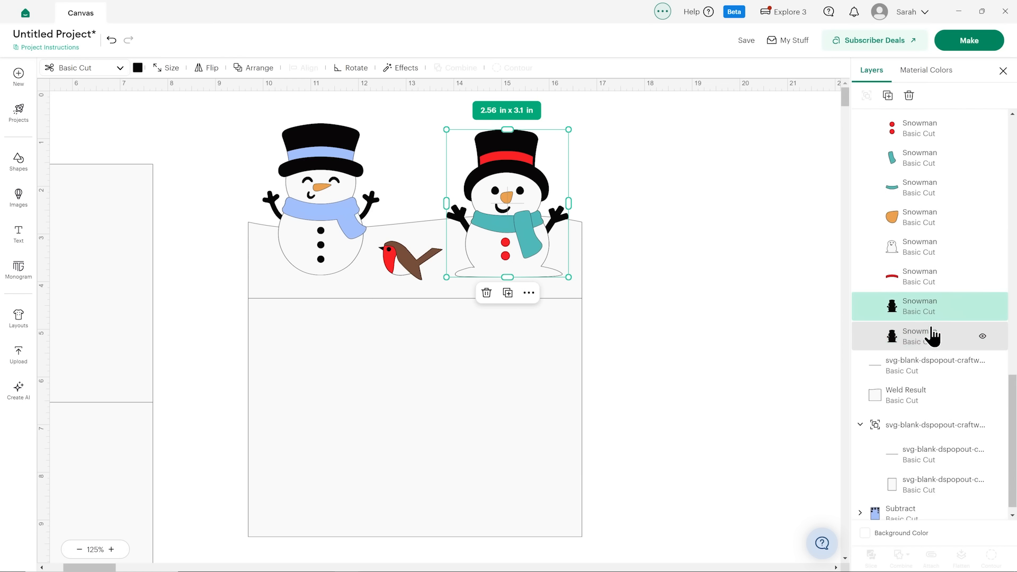
drag(919, 295, 914, 365)
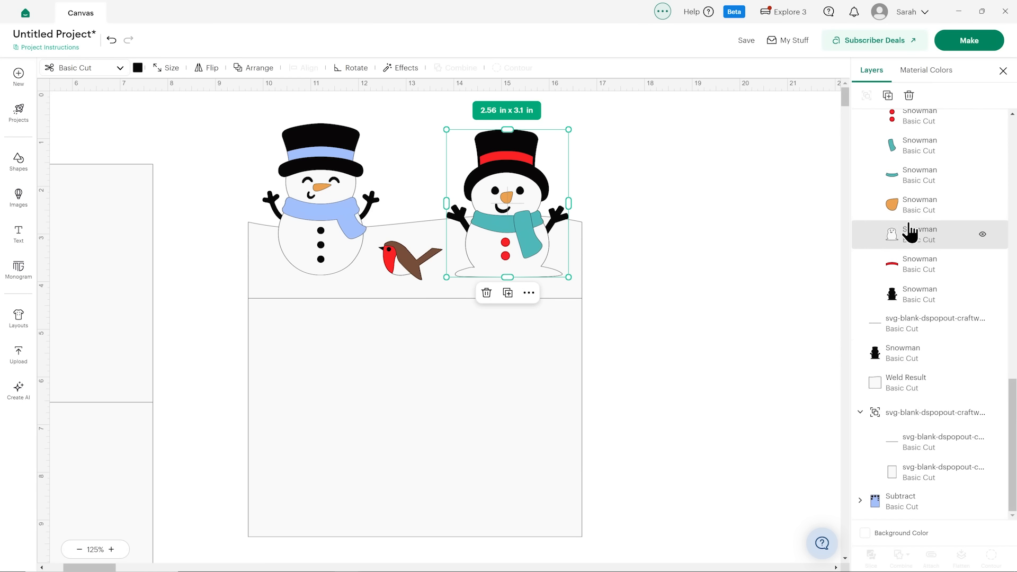
Collapse and hide the teal-scarf snowman group.
scroll(893, 154, up, 3)
click(859, 265)
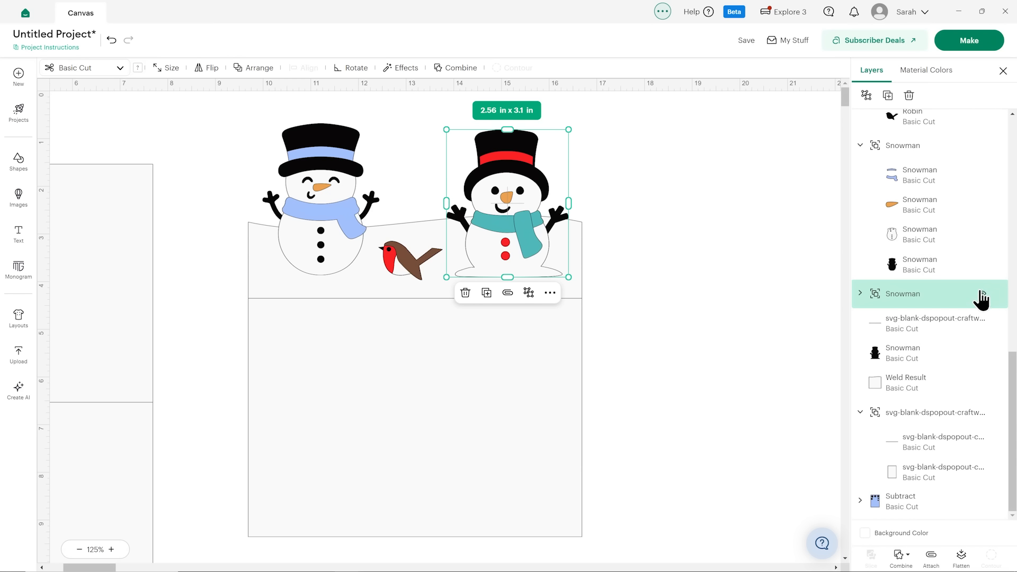
click(982, 293)
Duplicate the blue-scarf snowman's black silhouette, place the copy above the other silhouette copy in the layer order, and hide its original group.
click(939, 272)
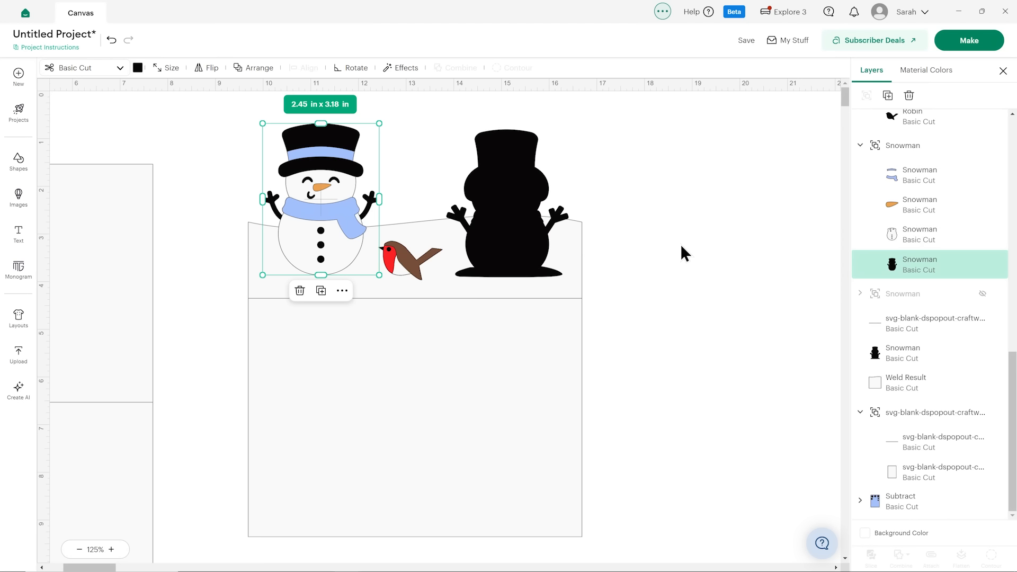
alt+click(320, 215)
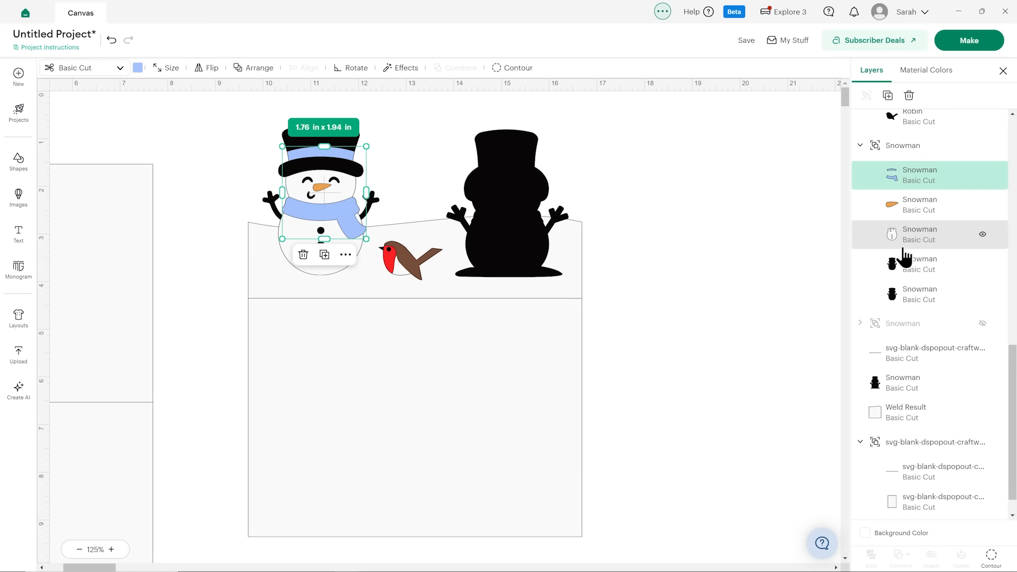
click(918, 270)
drag(916, 268, 919, 387)
click(983, 146)
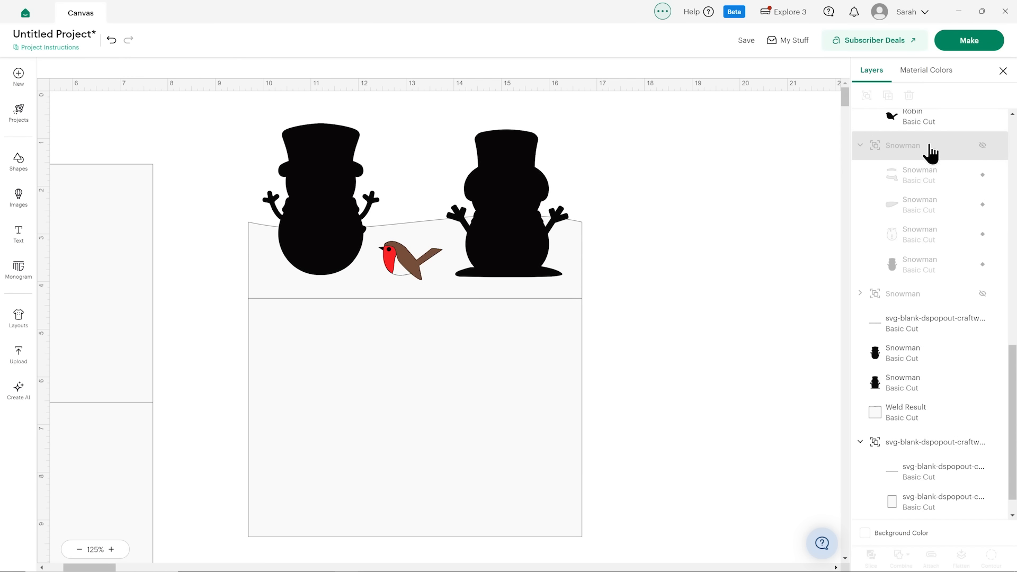
Recolour both snowman silhouette copies with the off-white material colour and weld them to the hill-topped card panel.
click(506, 178)
shift+click(329, 177)
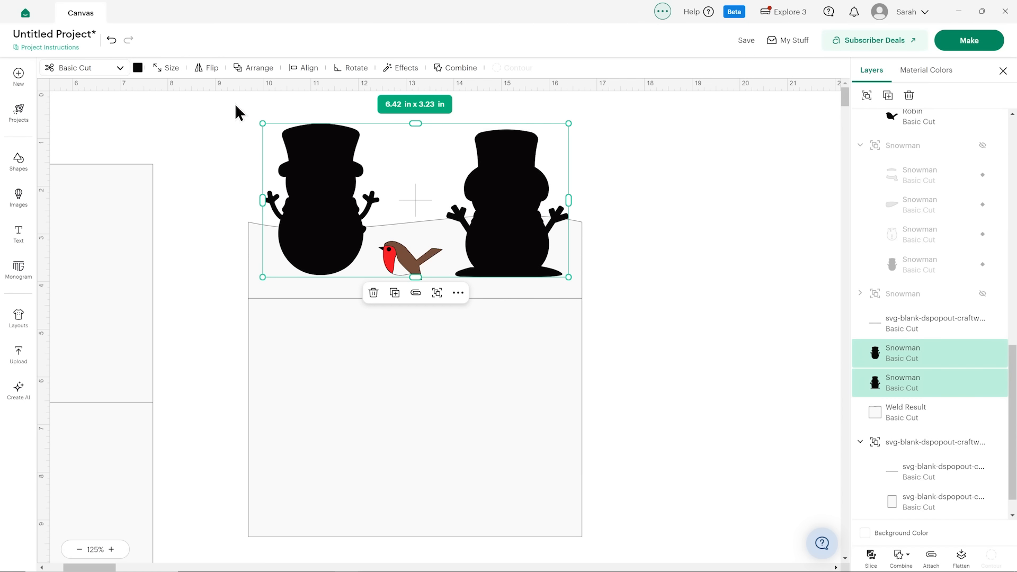
click(138, 68)
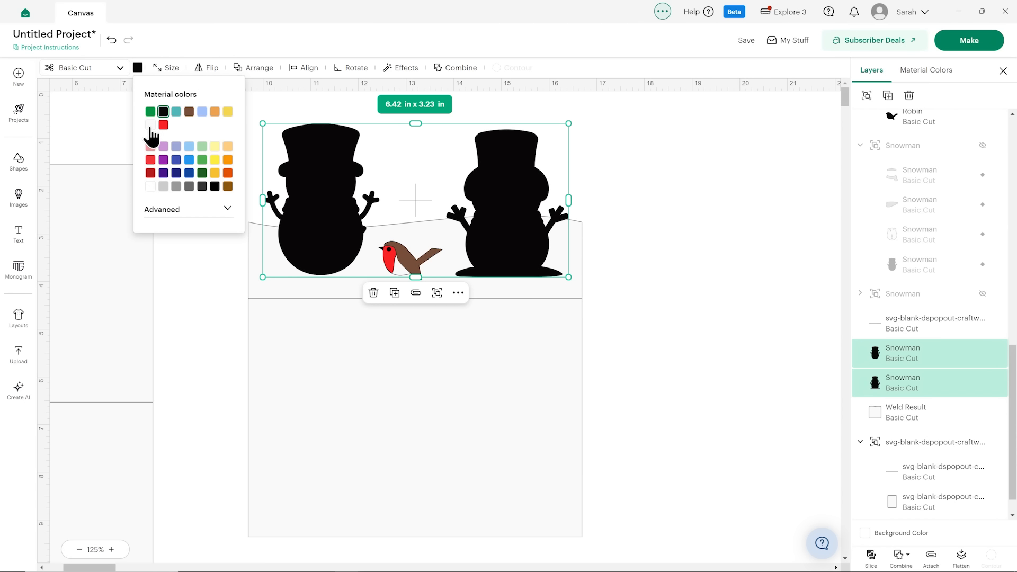
click(151, 125)
shift+click(499, 396)
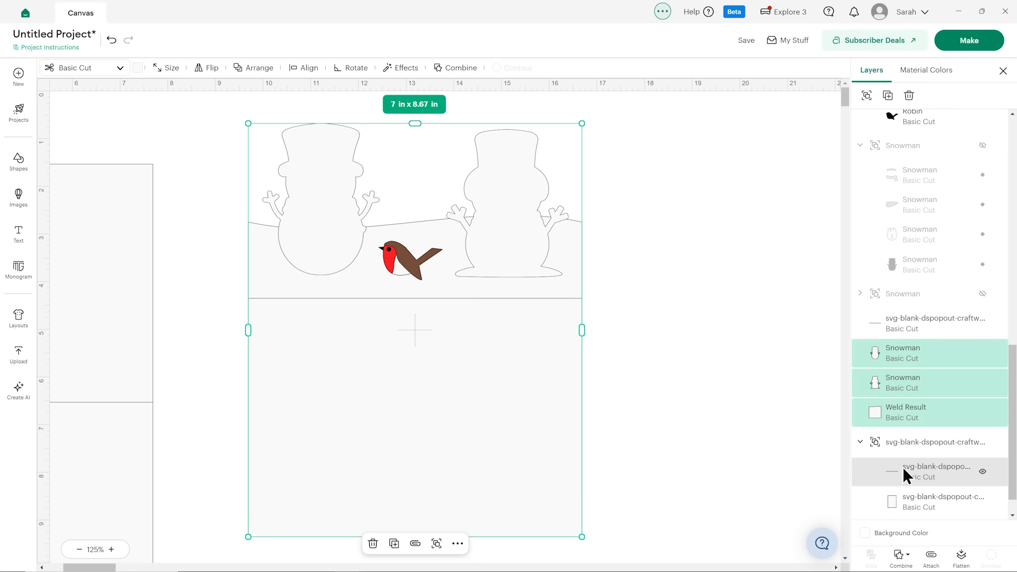
click(900, 555)
click(923, 444)
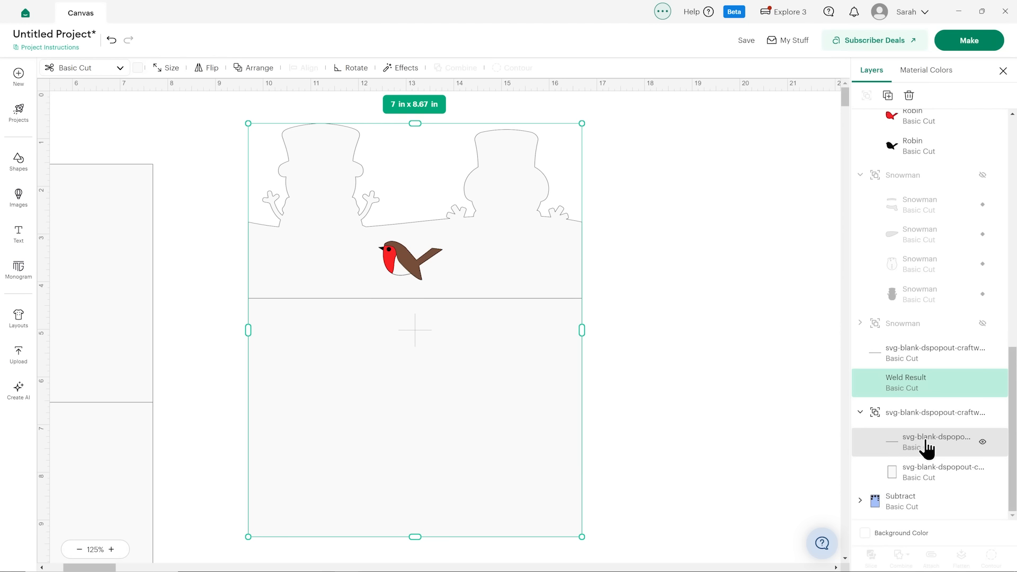